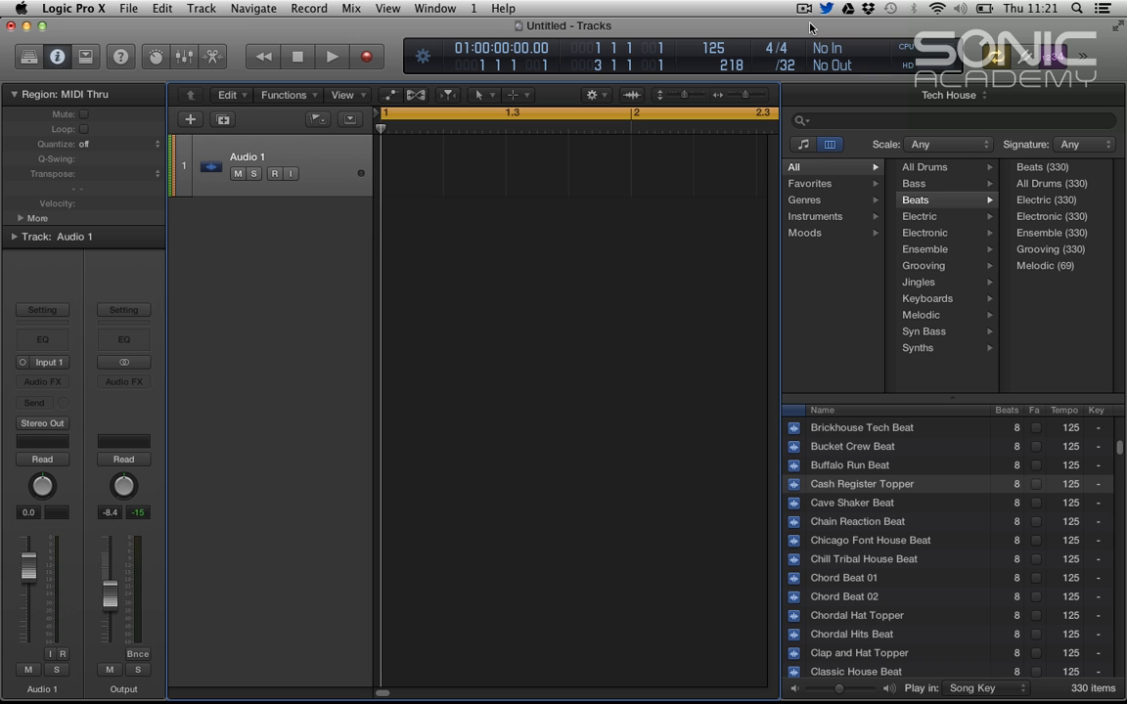
- Place the Breathing Tech Beat loop on track 1 at bar 1, importing its tempo
{"action": "scroll", "coordinate": [954, 445], "scroll_direction": "up", "scroll_amount": 5}
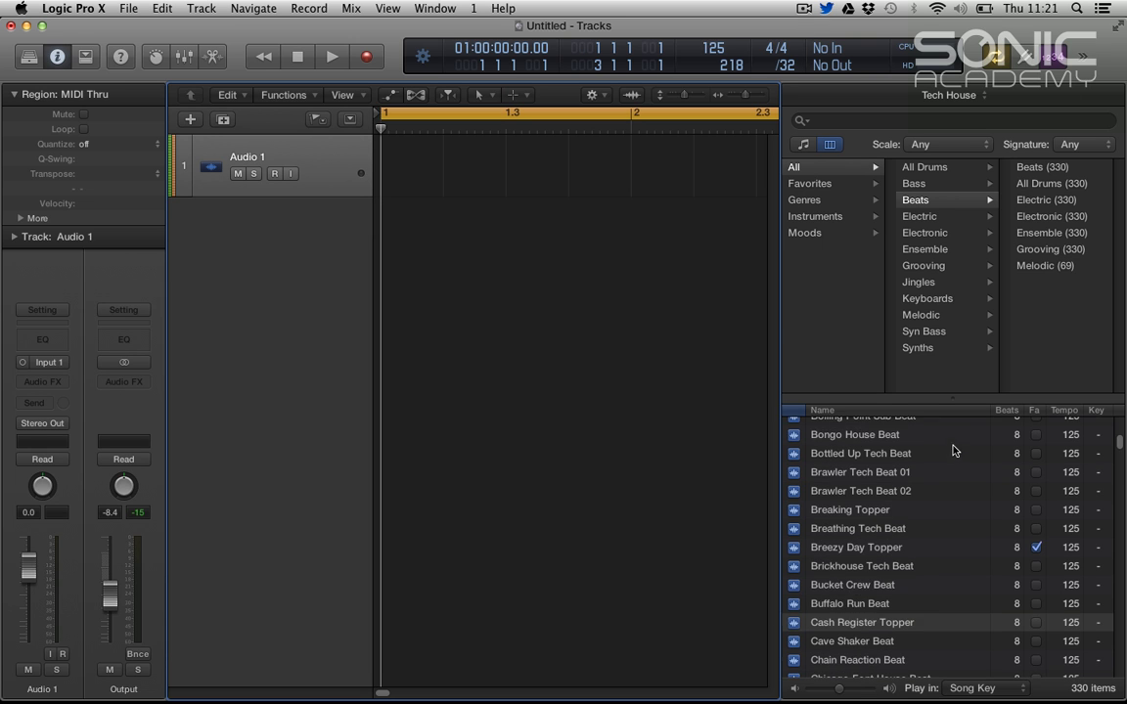
{"action": "scroll", "coordinate": [954, 451], "scroll_direction": "up", "scroll_amount": 2}
{"action": "scroll", "coordinate": [954, 451], "scroll_direction": "up", "scroll_amount": 1}
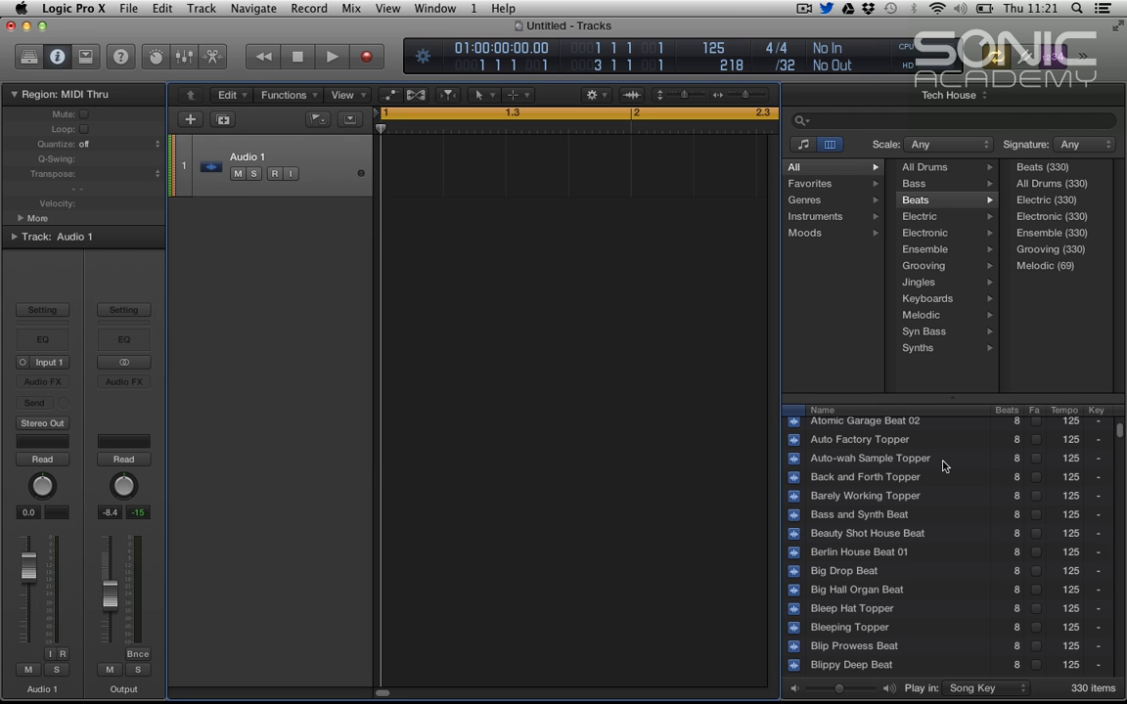
{"action": "scroll", "coordinate": [907, 556], "scroll_direction": "down", "scroll_amount": 1}
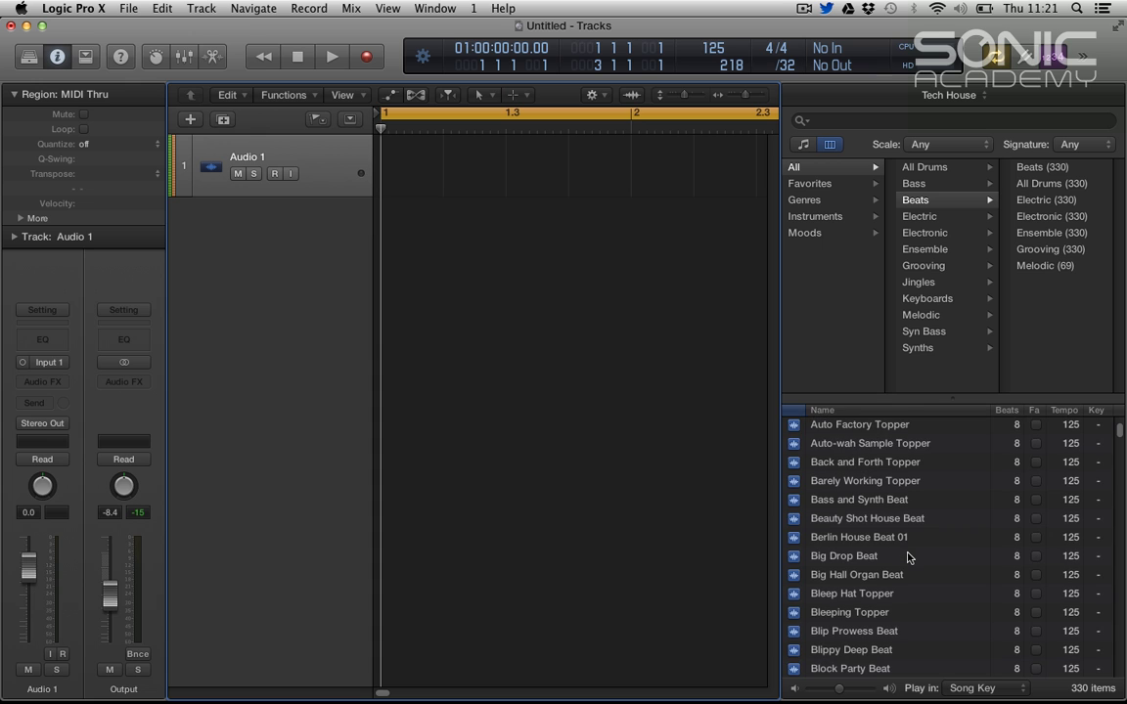
{"action": "scroll", "coordinate": [907, 557], "scroll_direction": "down", "scroll_amount": 2}
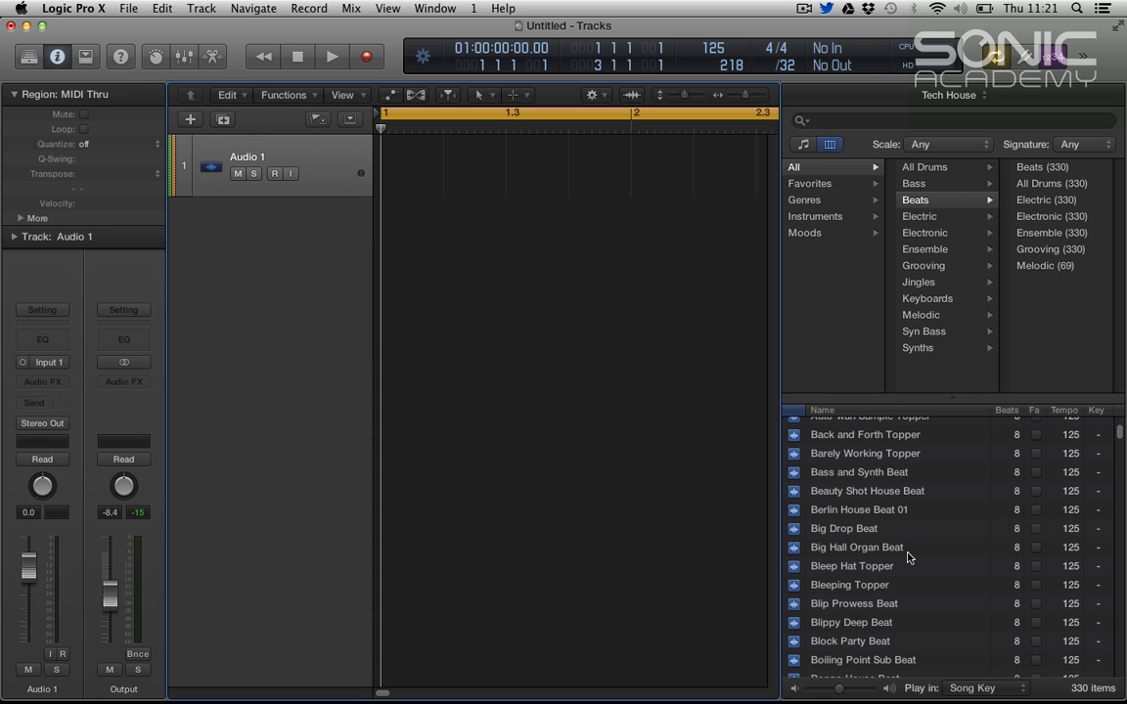
{"action": "scroll", "coordinate": [907, 557], "scroll_direction": "down", "scroll_amount": 7}
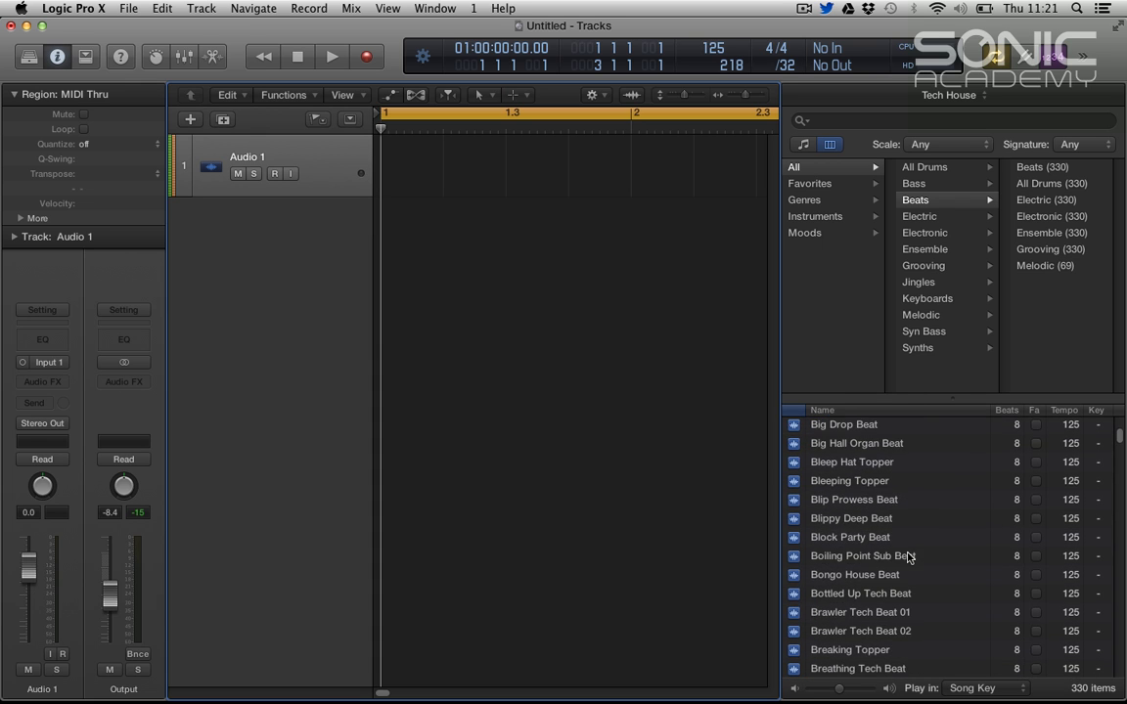
{"action": "left_click", "coordinate": [888, 631]}
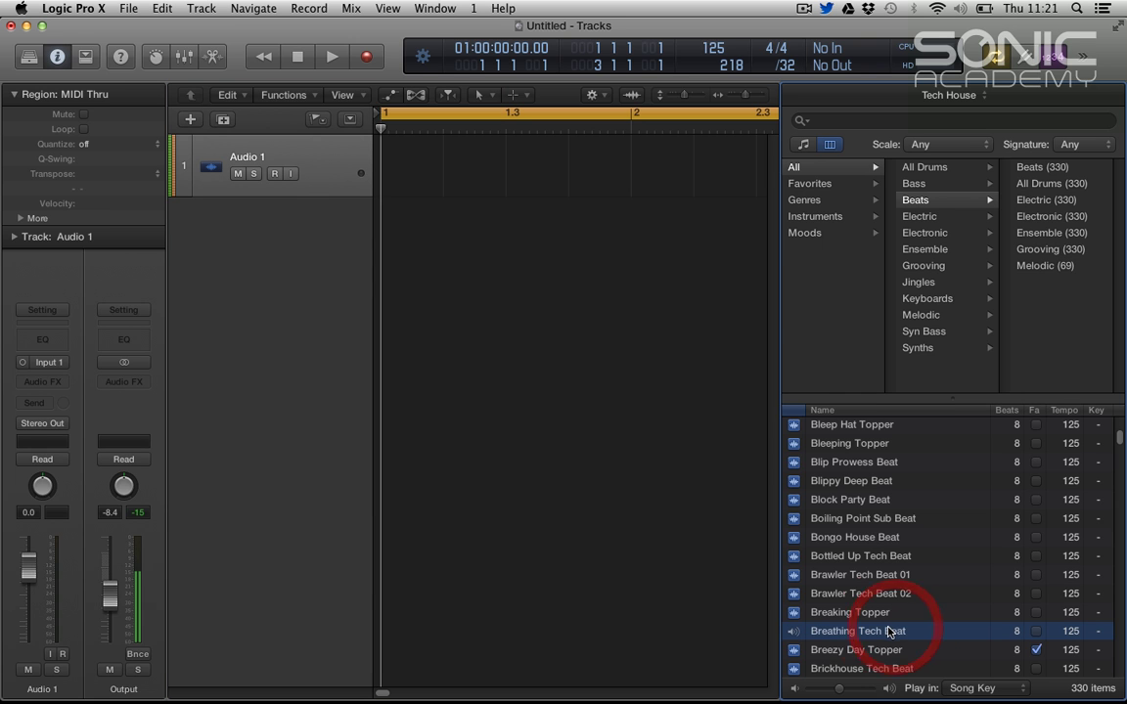
{"action": "left_click_drag", "start_coordinate": [888, 631], "coordinate": [389, 169]}
{"action": "left_click", "coordinate": [679, 256]}
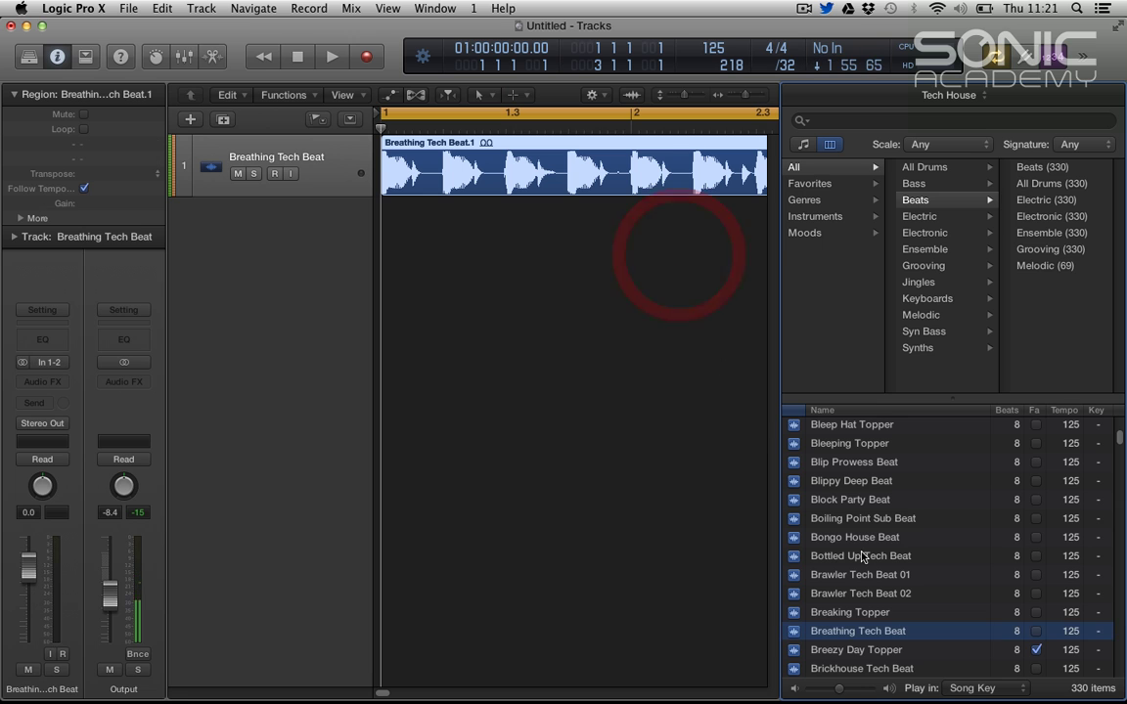
- Preview Block Party Beat and add it as a second track below
{"action": "scroll", "coordinate": [863, 556], "scroll_direction": "down", "scroll_amount": 5}
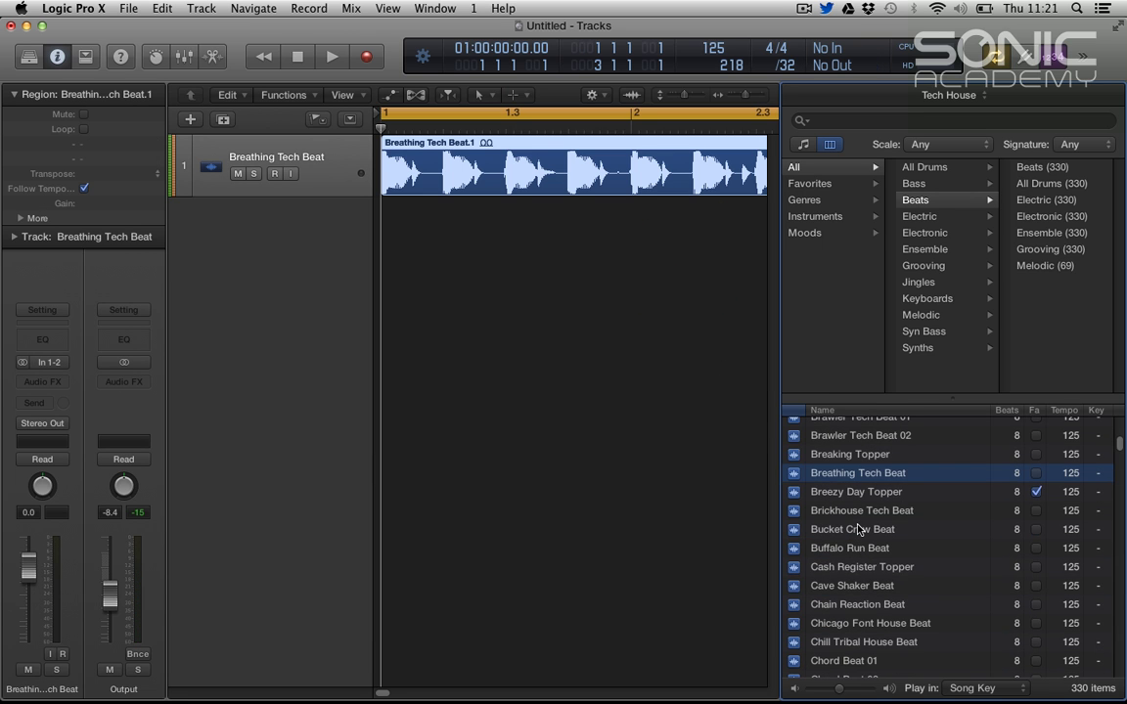
{"action": "scroll", "coordinate": [858, 529], "scroll_direction": "up", "scroll_amount": 8}
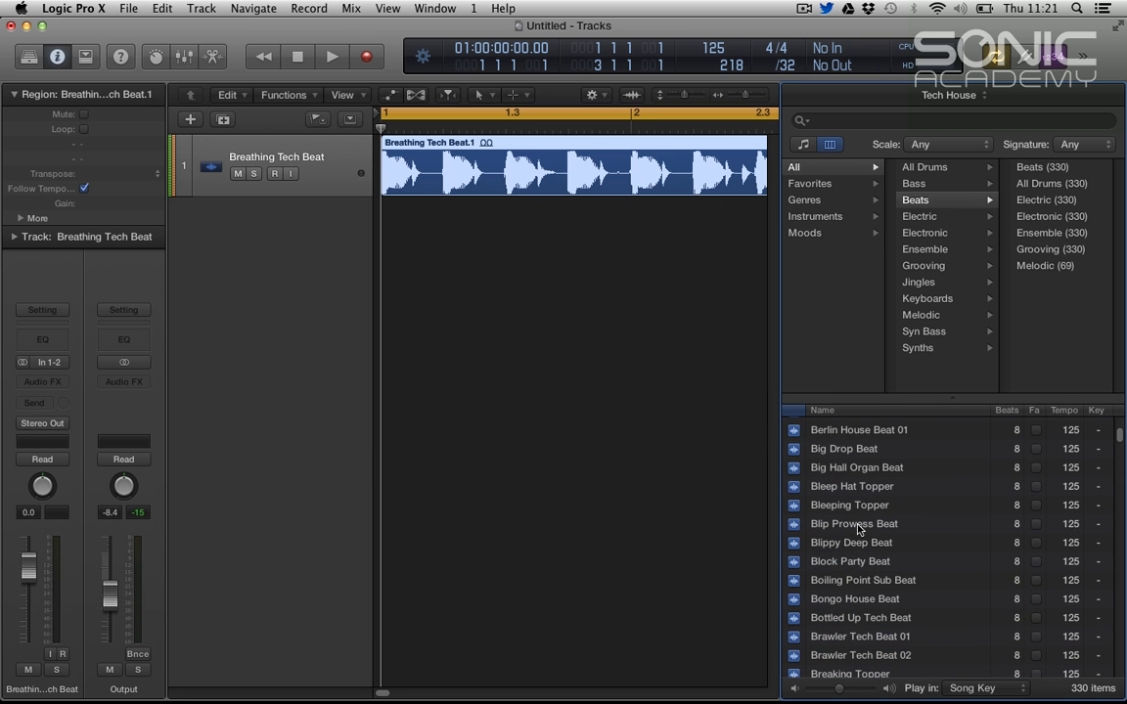
{"action": "scroll", "coordinate": [858, 529], "scroll_direction": "up", "scroll_amount": 4}
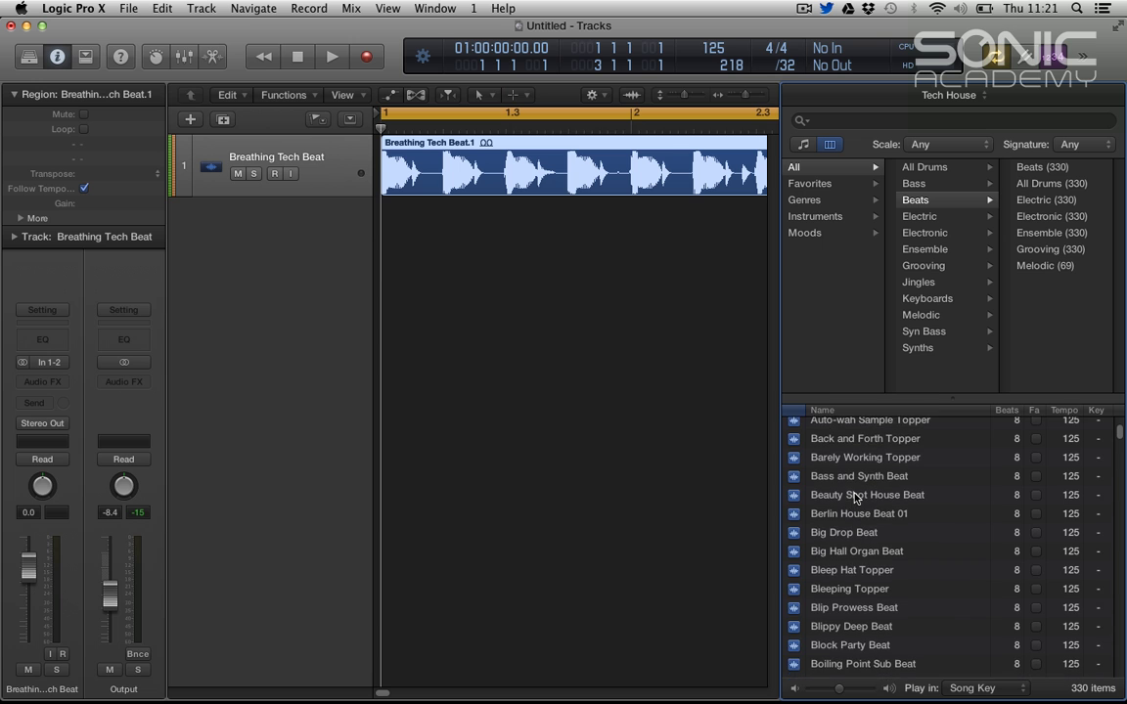
{"action": "scroll", "coordinate": [855, 497], "scroll_direction": "up", "scroll_amount": 2}
{"action": "scroll", "coordinate": [855, 518], "scroll_direction": "down", "scroll_amount": 4}
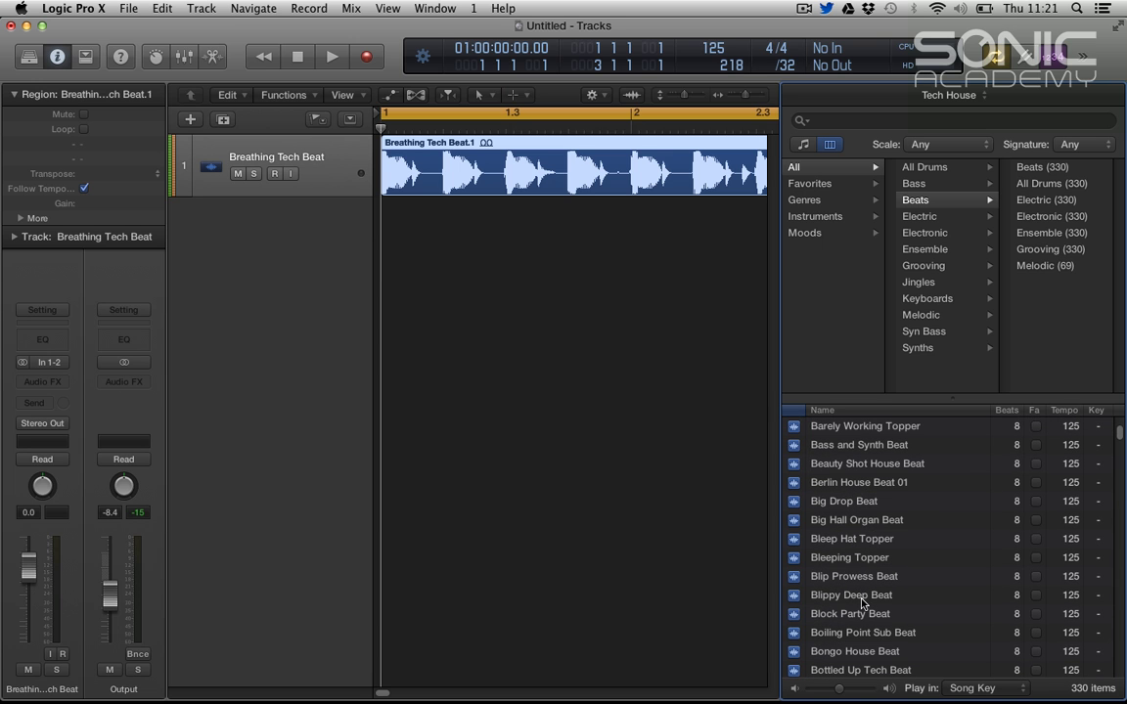
{"action": "left_click_drag", "start_coordinate": [861, 609], "coordinate": [782, 460]}
{"action": "scroll", "coordinate": [880, 587], "scroll_direction": "down", "scroll_amount": 5}
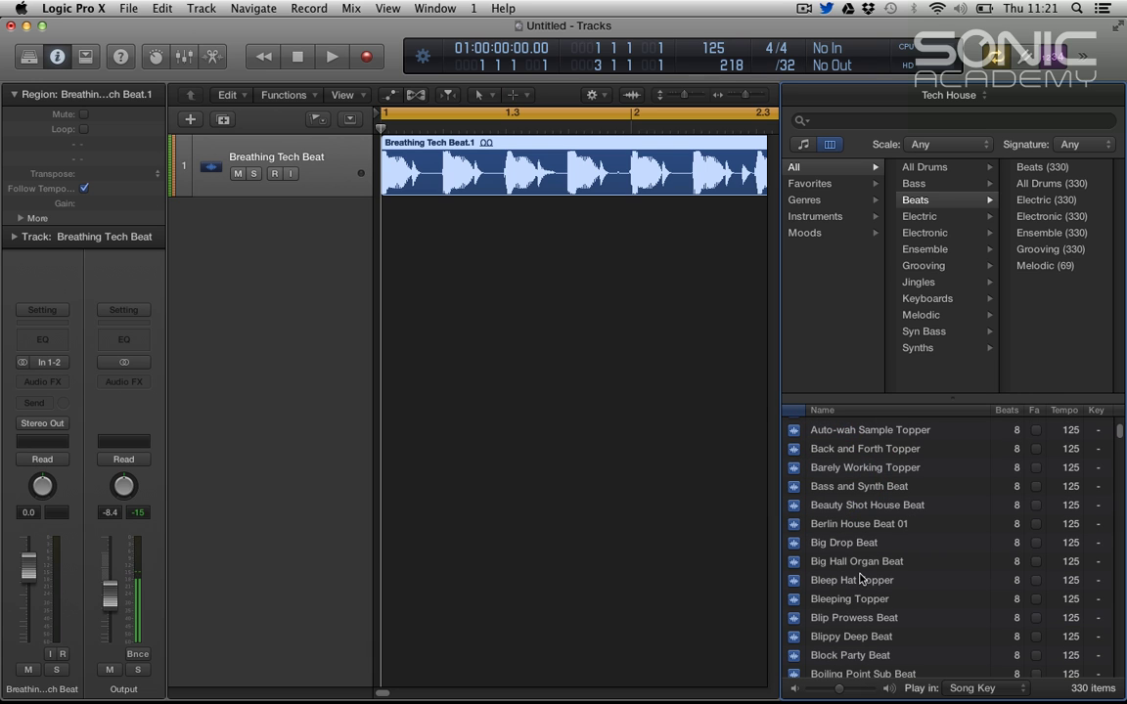
{"action": "scroll", "coordinate": [861, 612], "scroll_direction": "down", "scroll_amount": 1}
{"action": "left_click", "coordinate": [861, 643]}
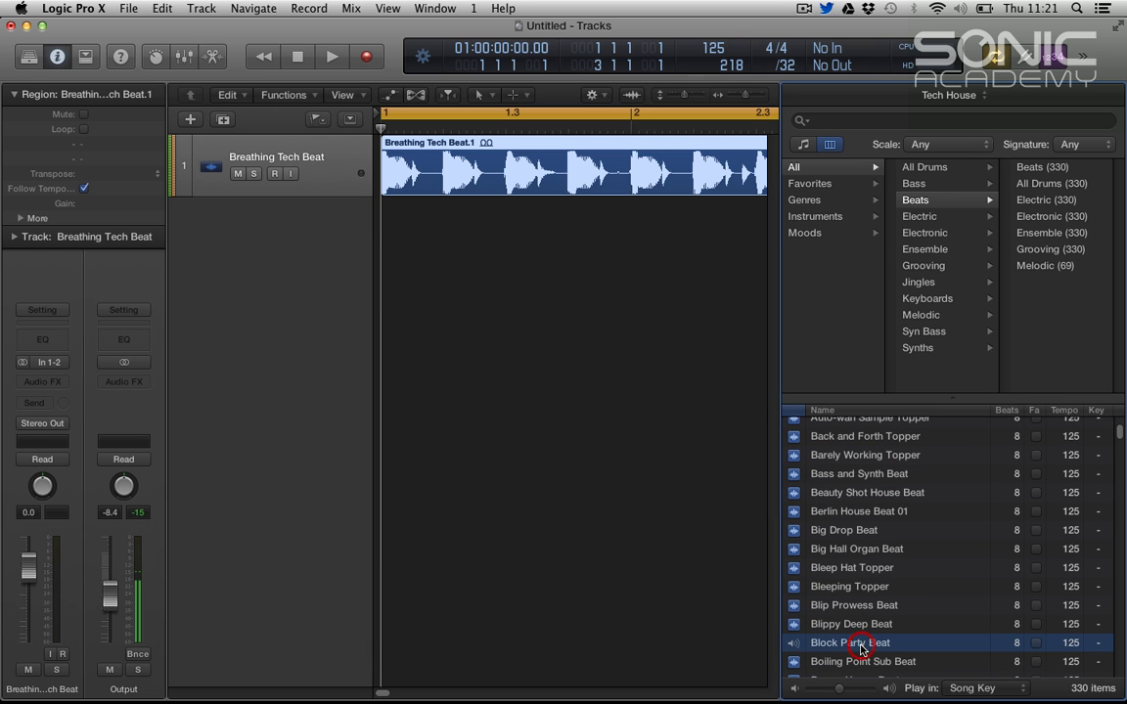
{"action": "left_click_drag", "start_coordinate": [861, 649], "coordinate": [432, 269]}
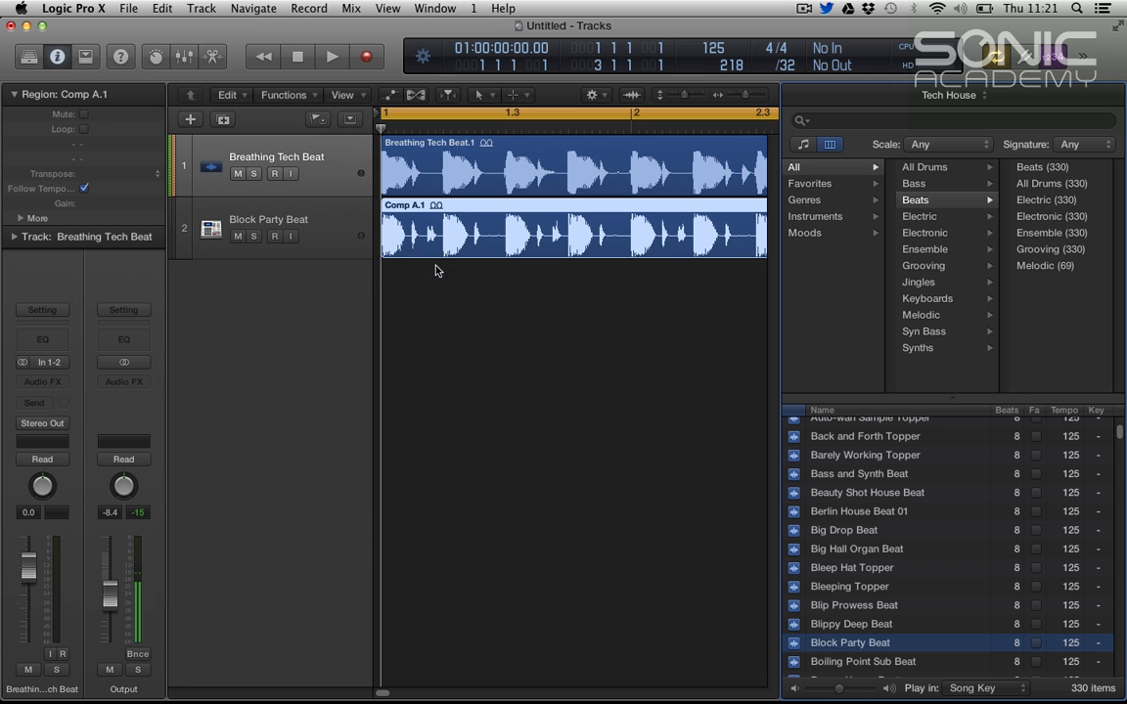
- Preview Cash Register Topper and add it as track 3 from bar 1
{"action": "scroll", "coordinate": [927, 545], "scroll_direction": "down", "scroll_amount": 5}
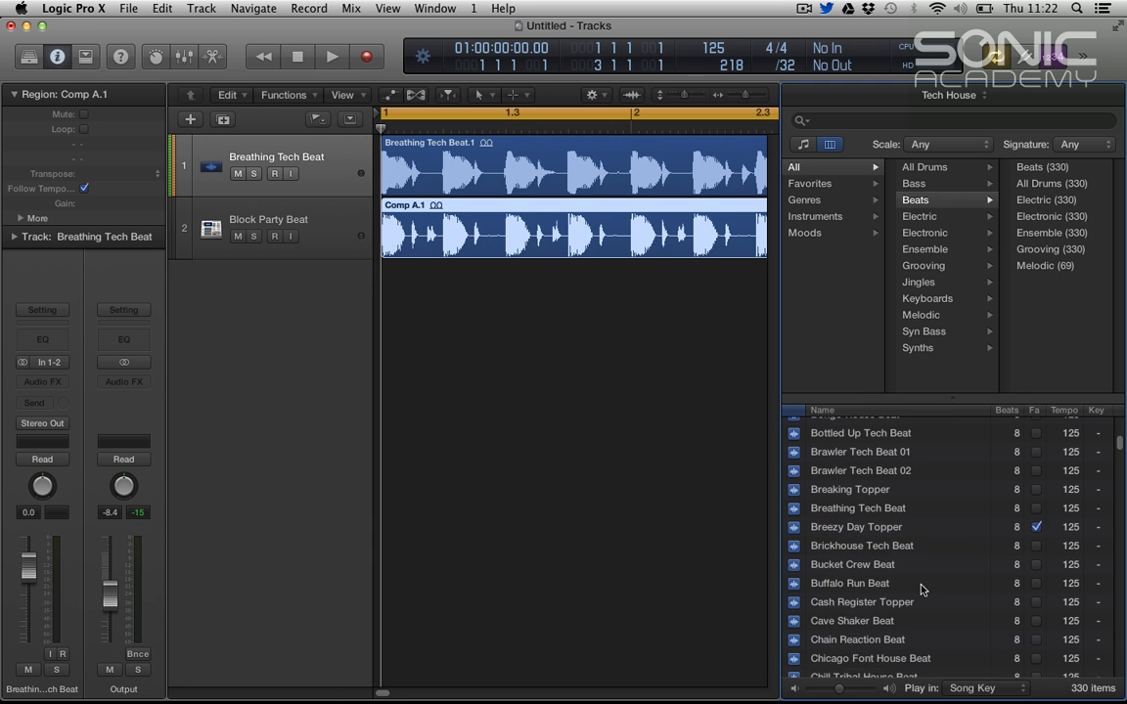
{"action": "scroll", "coordinate": [921, 589], "scroll_direction": "down", "scroll_amount": 1}
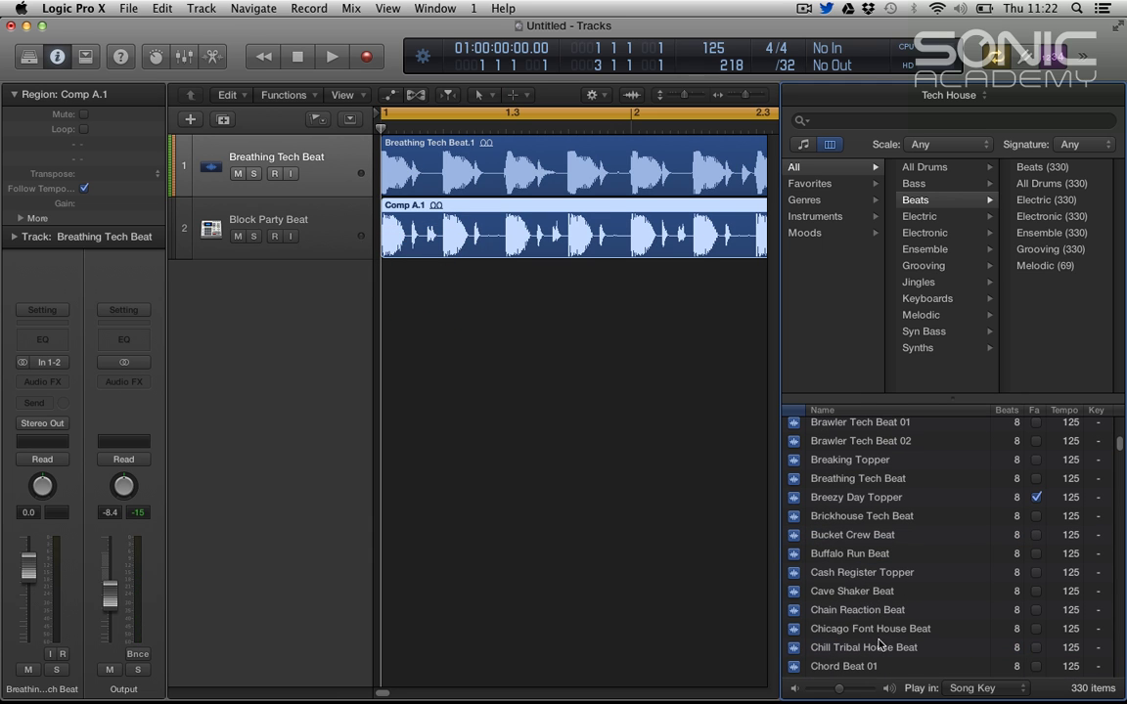
{"action": "left_click_drag", "start_coordinate": [868, 573], "coordinate": [544, 326]}
{"action": "scroll", "coordinate": [830, 503], "scroll_direction": "down", "scroll_amount": 4}
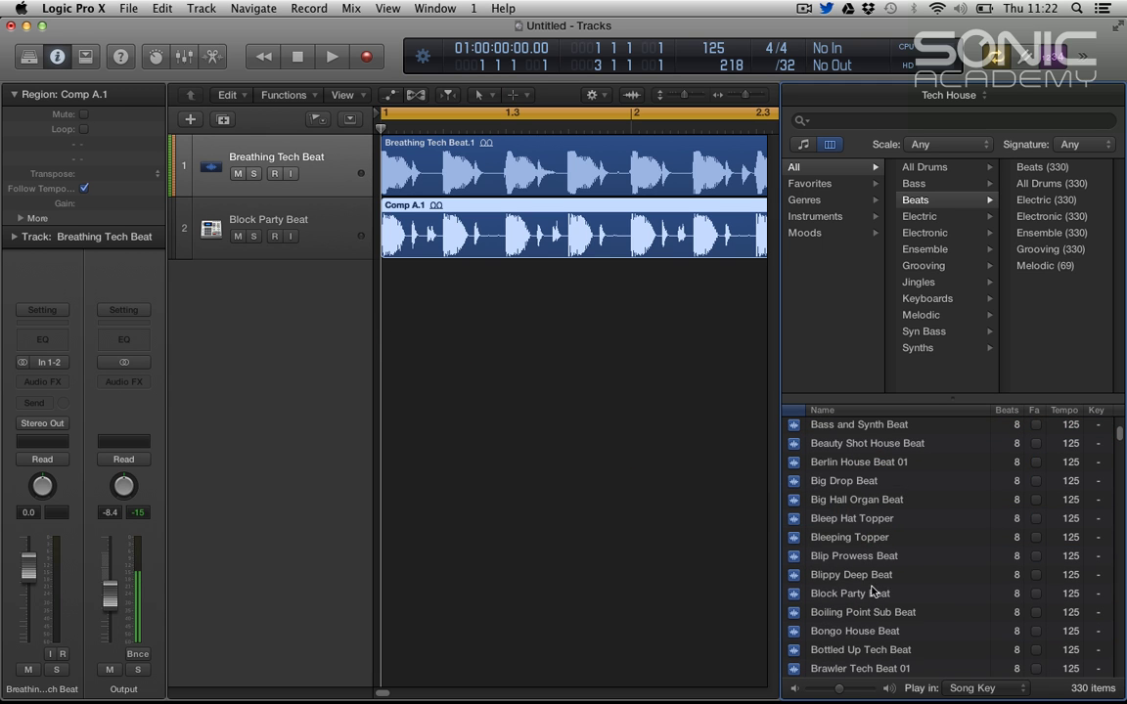
{"action": "scroll", "coordinate": [870, 595], "scroll_direction": "down", "scroll_amount": 4}
{"action": "left_click", "coordinate": [862, 594]}
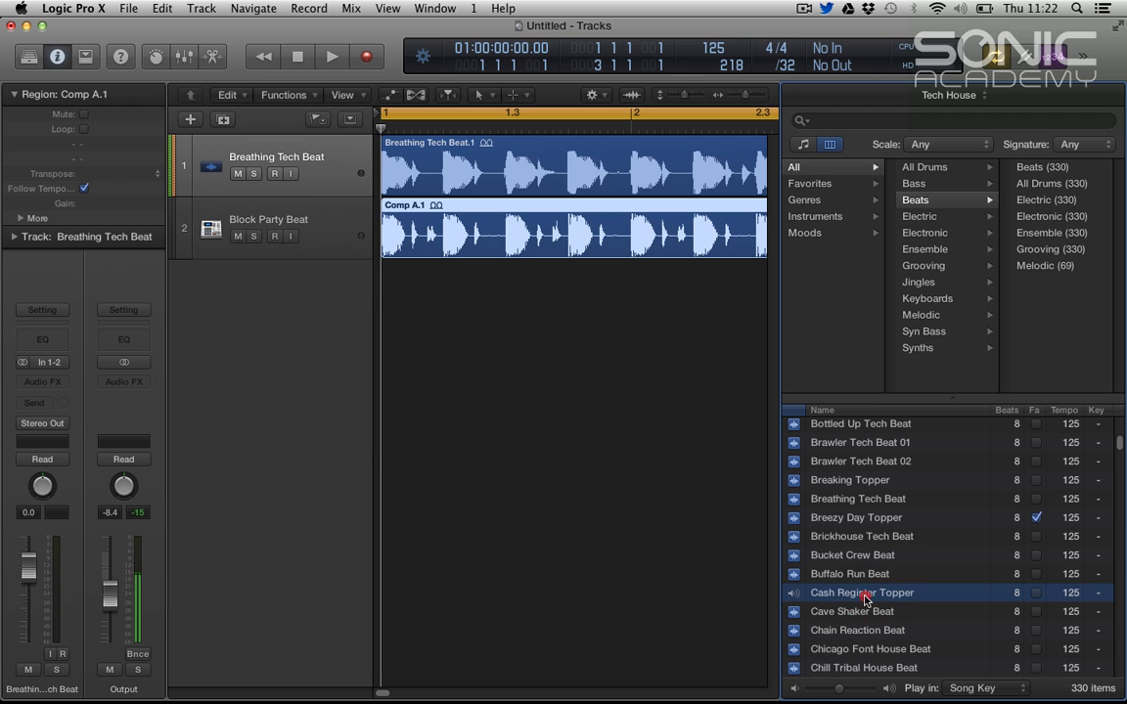
{"action": "left_click_drag", "start_coordinate": [864, 599], "coordinate": [415, 375]}
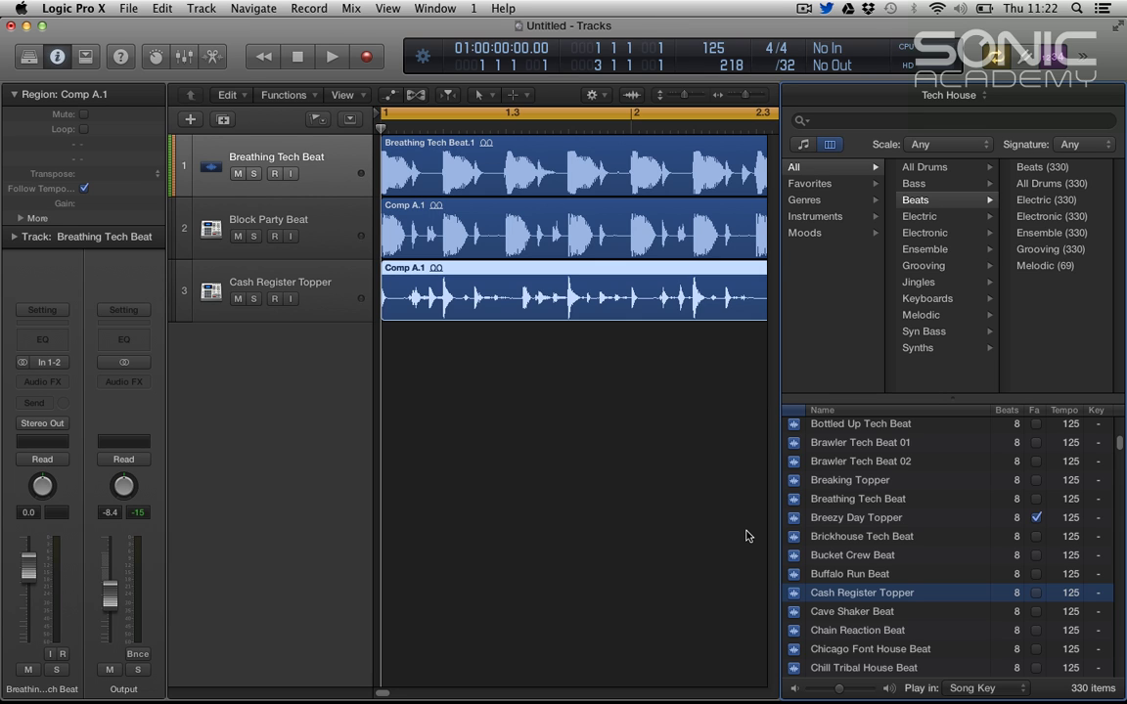
- Add Cracking Snare Topper as track 4 and select the new track
{"action": "scroll", "coordinate": [963, 638], "scroll_direction": "down", "scroll_amount": 3}
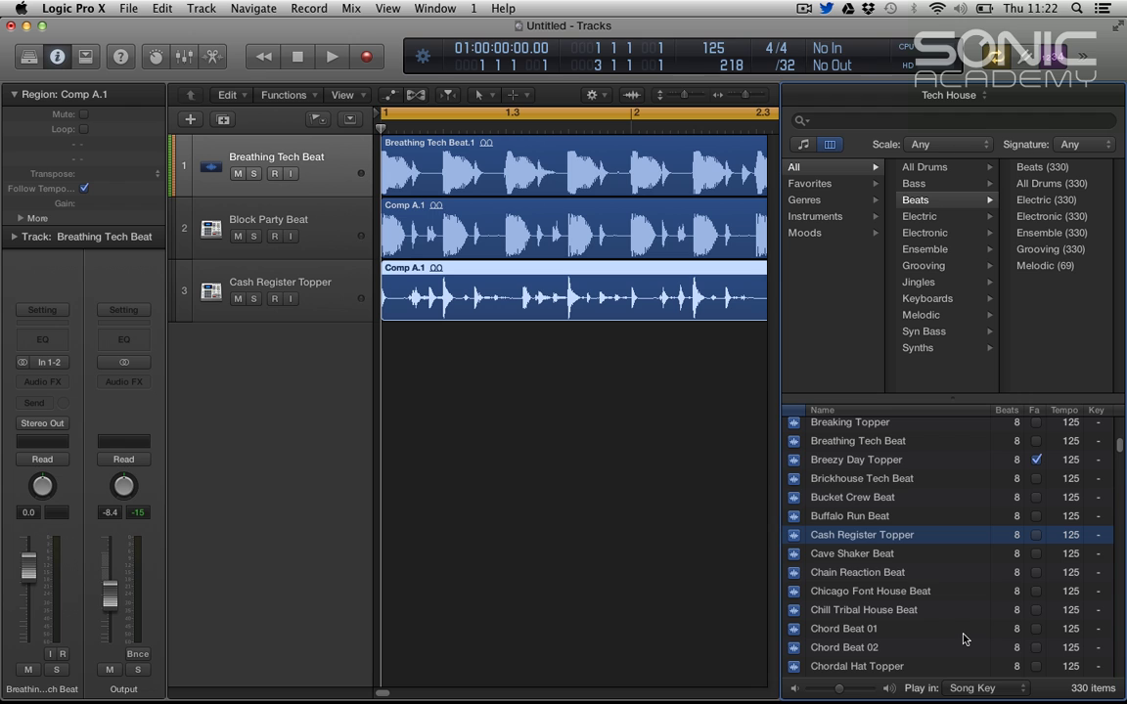
{"action": "scroll", "coordinate": [963, 639], "scroll_direction": "down", "scroll_amount": 5}
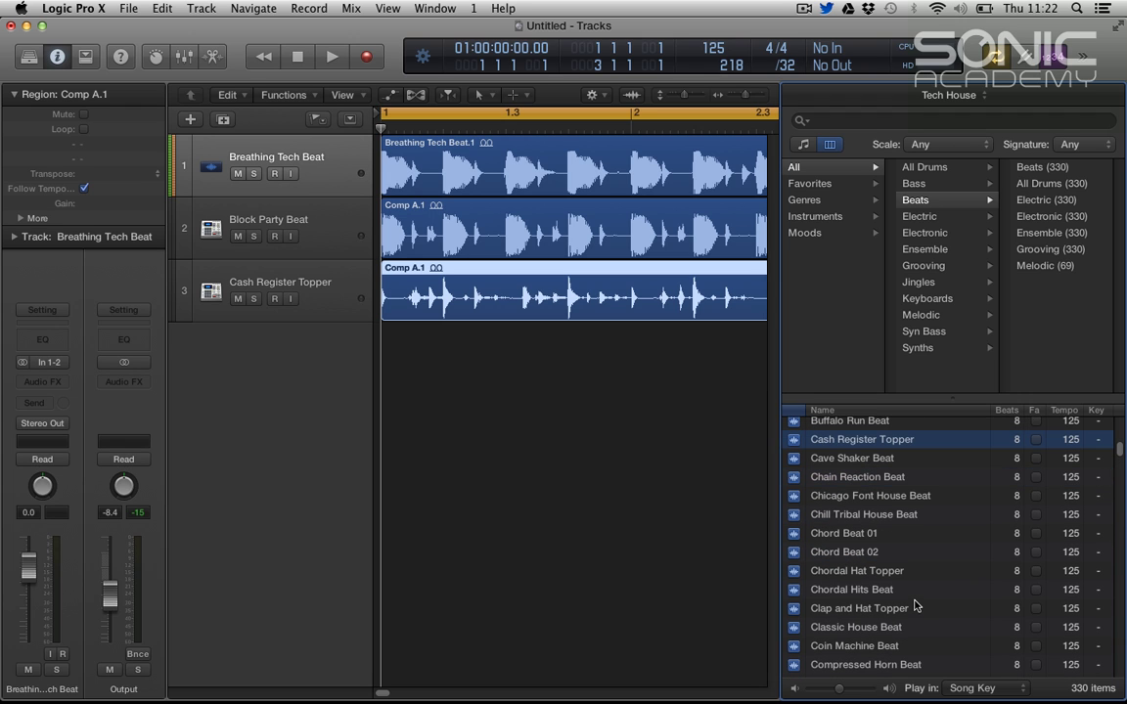
{"action": "scroll", "coordinate": [915, 608], "scroll_direction": "down", "scroll_amount": 13}
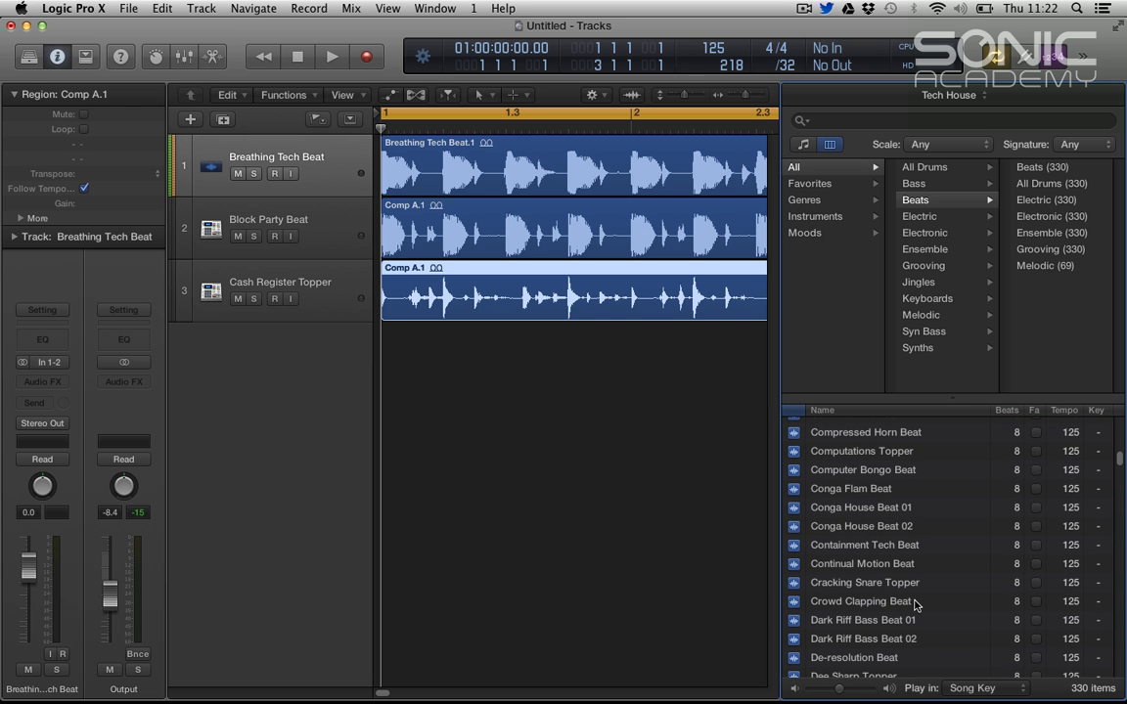
{"action": "left_click", "coordinate": [880, 582]}
{"action": "left_click_drag", "start_coordinate": [868, 581], "coordinate": [402, 352]}
{"action": "left_click", "coordinate": [316, 345]}
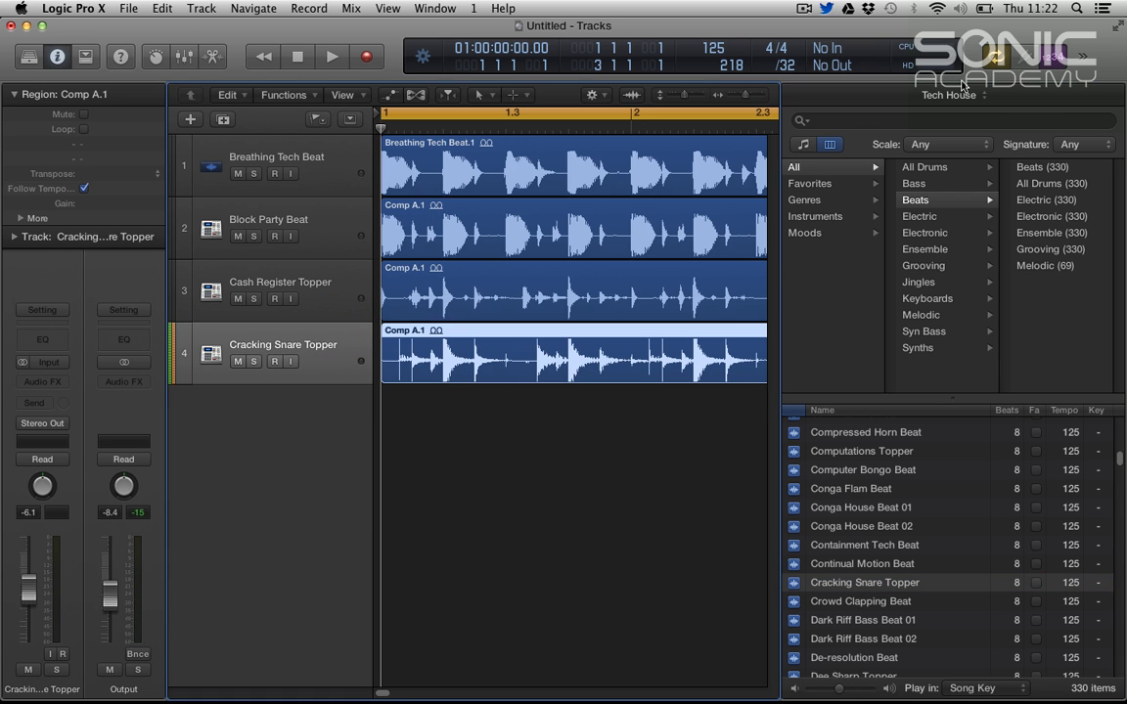
- Close the Loop Browser to widen the arrangement and clear the region selection
{"action": "left_click", "coordinate": [978, 95]}
{"action": "left_click", "coordinate": [1042, 156]}
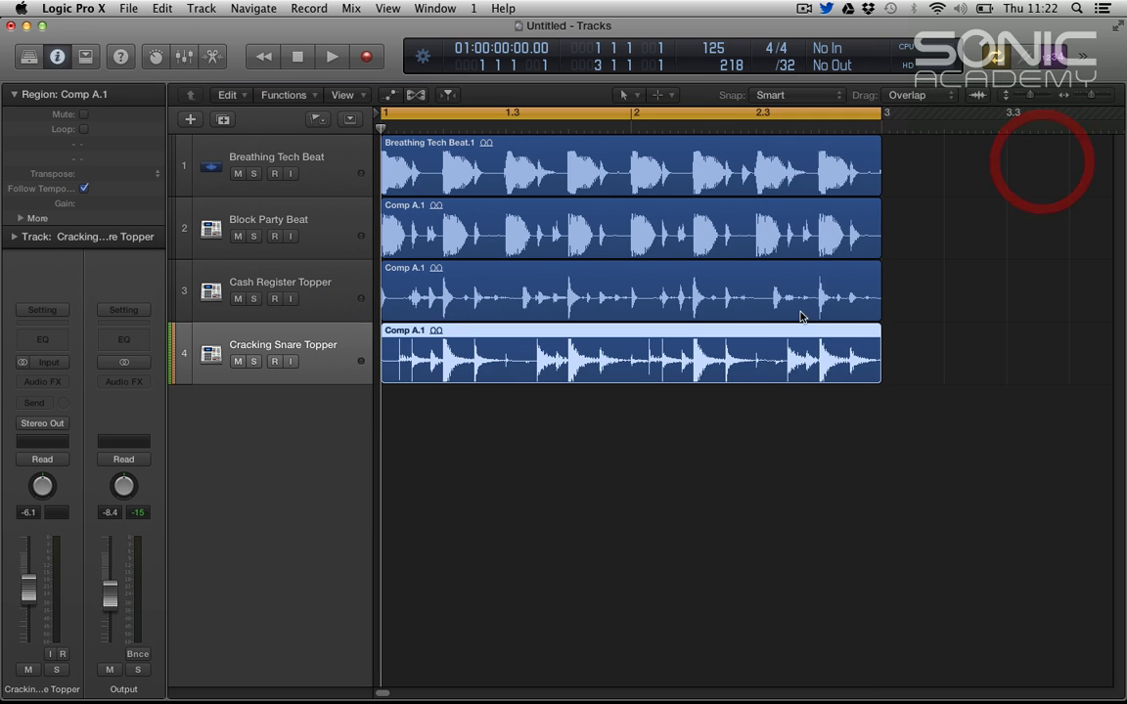
{"action": "left_click", "coordinate": [735, 417]}
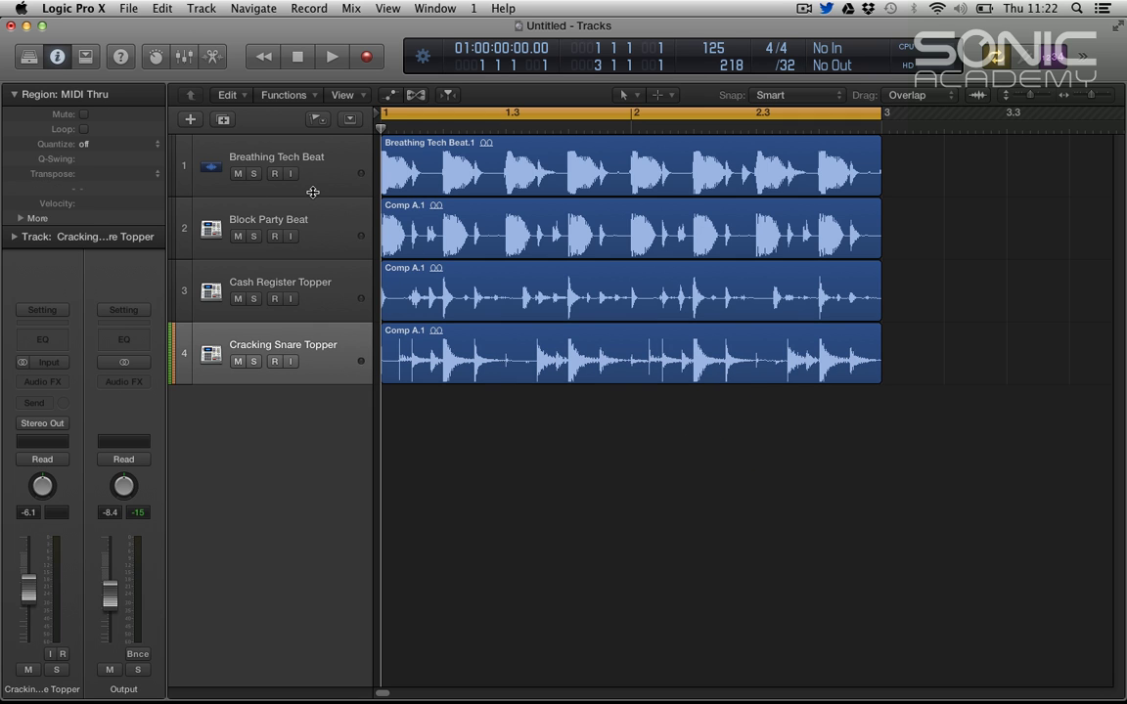
- Play back the four stacked loops, then marquee-select all four regions
{"action": "key", "text": "space"}
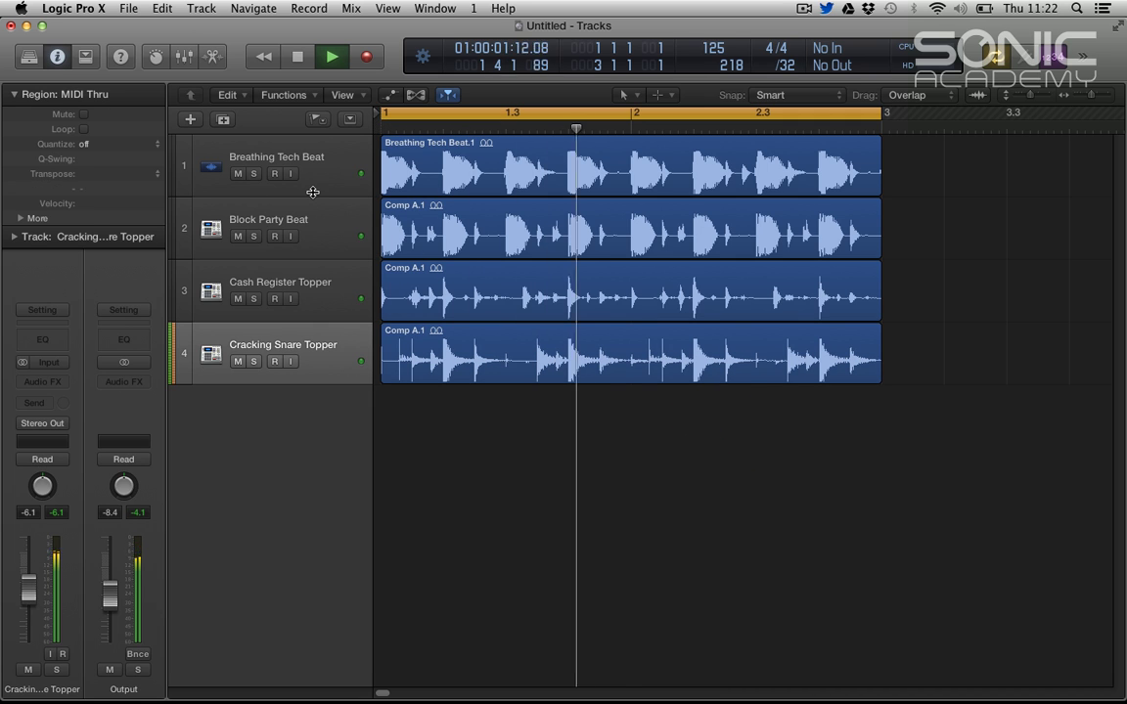
{"action": "key", "text": "space"}
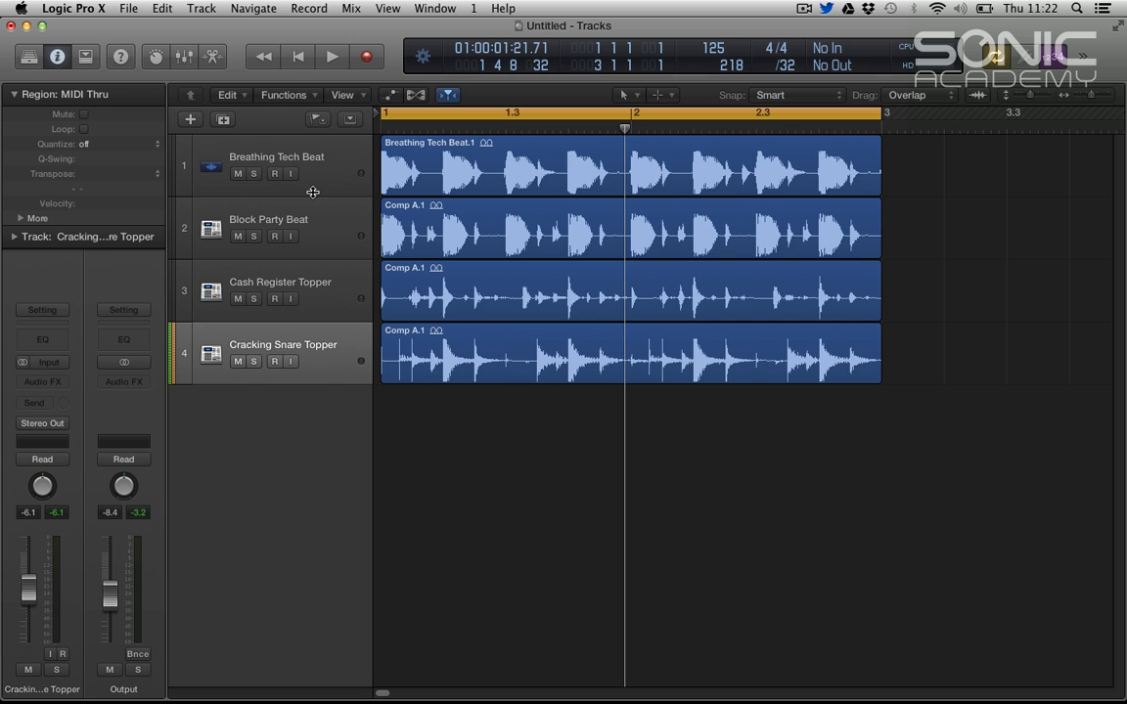
{"action": "left_click_drag", "start_coordinate": [900, 164], "coordinate": [397, 358]}
- Pack the four selected loop regions into one take folder
{"action": "right_click", "coordinate": [567, 161]}
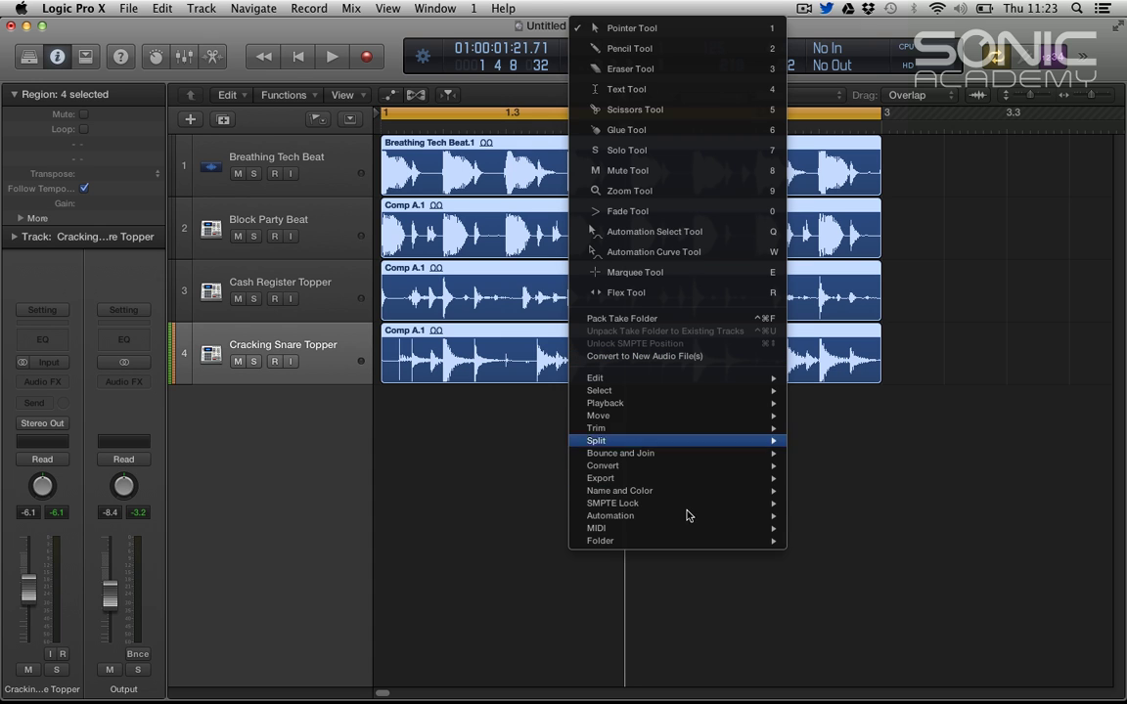
{"action": "mouse_move", "coordinate": [695, 542]}
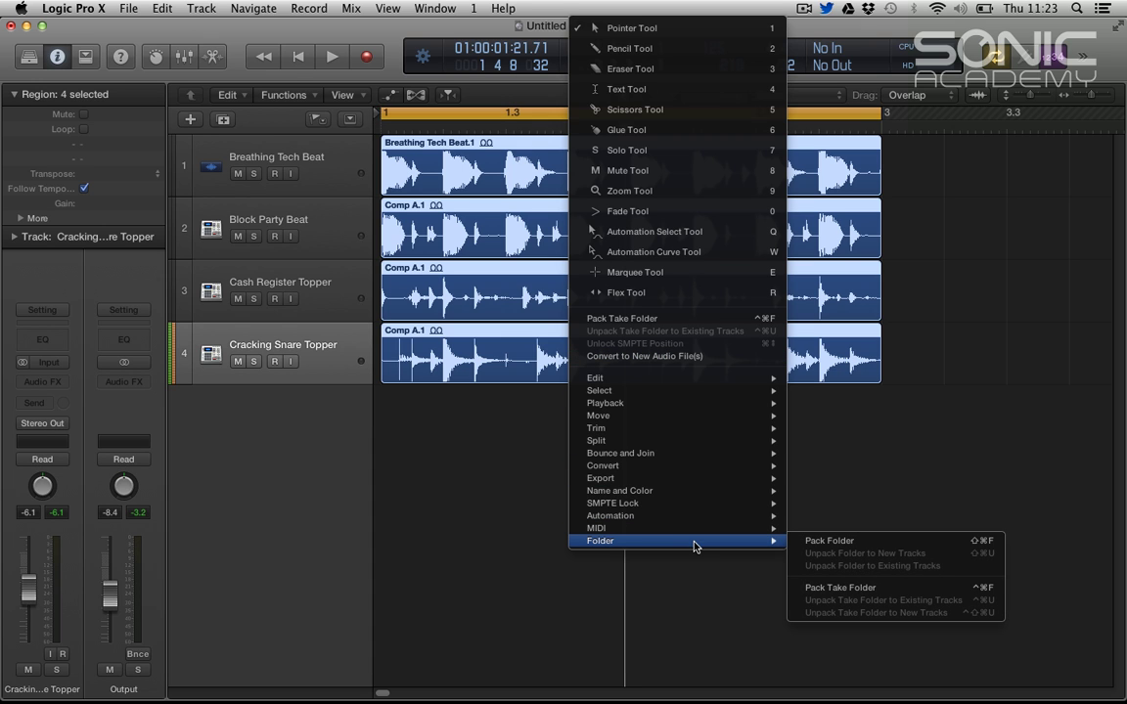
{"action": "left_click", "coordinate": [844, 588]}
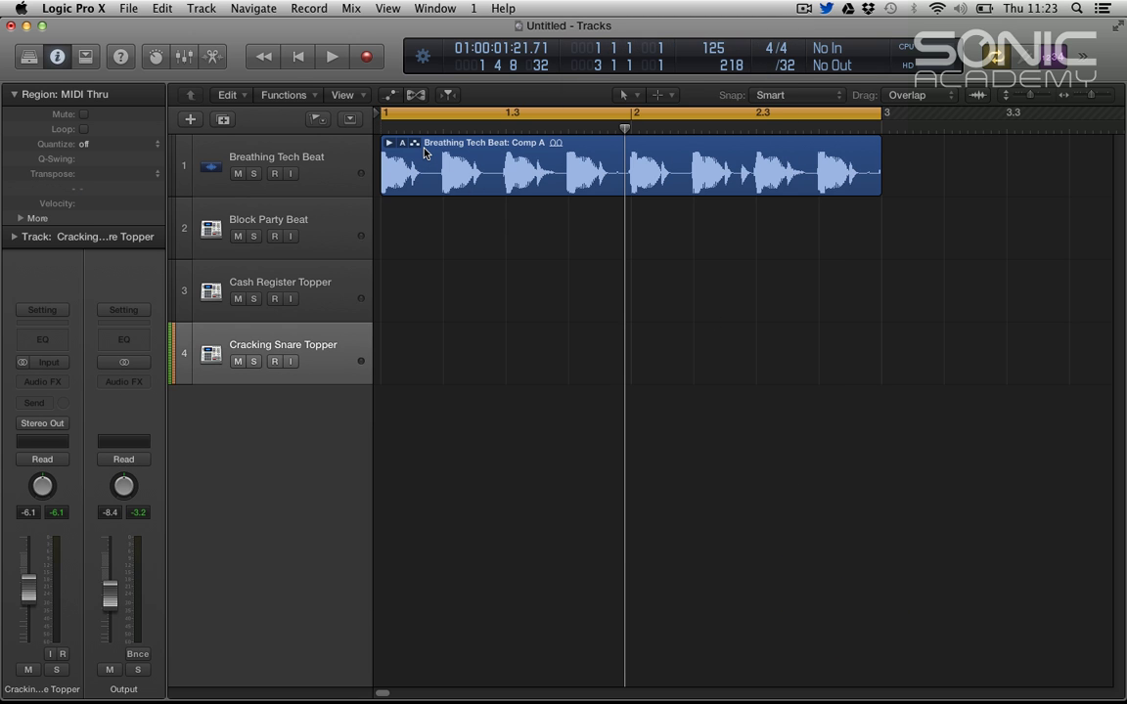
- Audition the take folder, then expand it on track 1 to show takes 2–5
{"action": "key", "text": "space"}
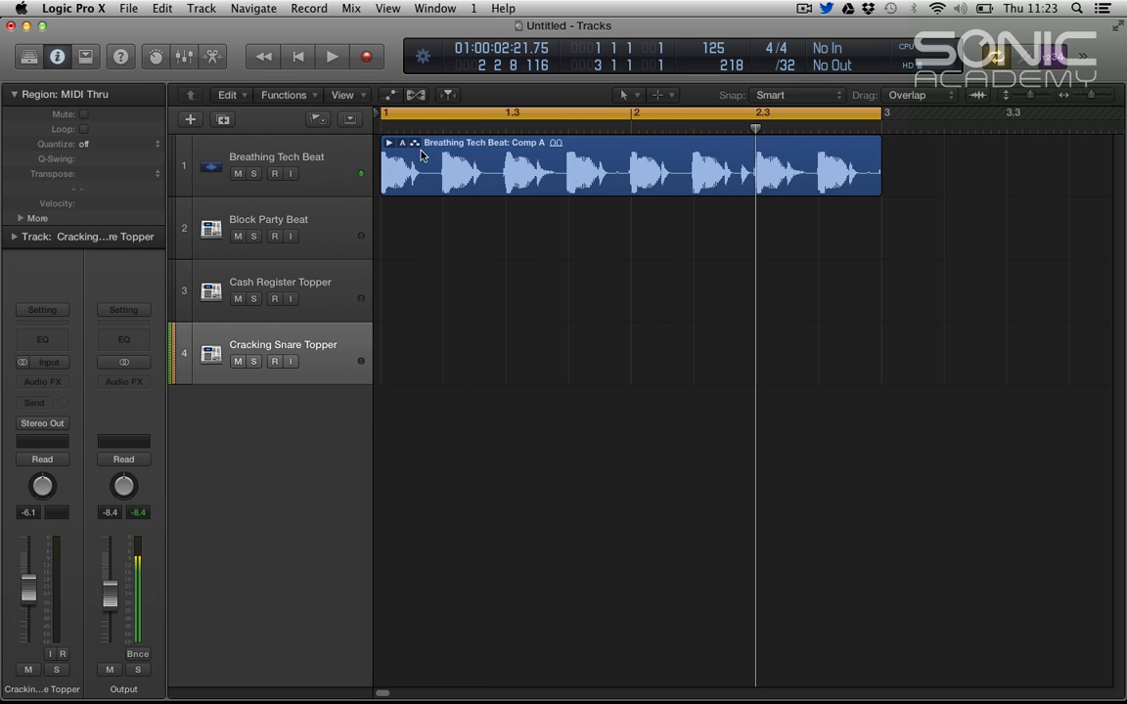
{"action": "key", "text": "space"}
{"action": "left_click", "coordinate": [334, 169]}
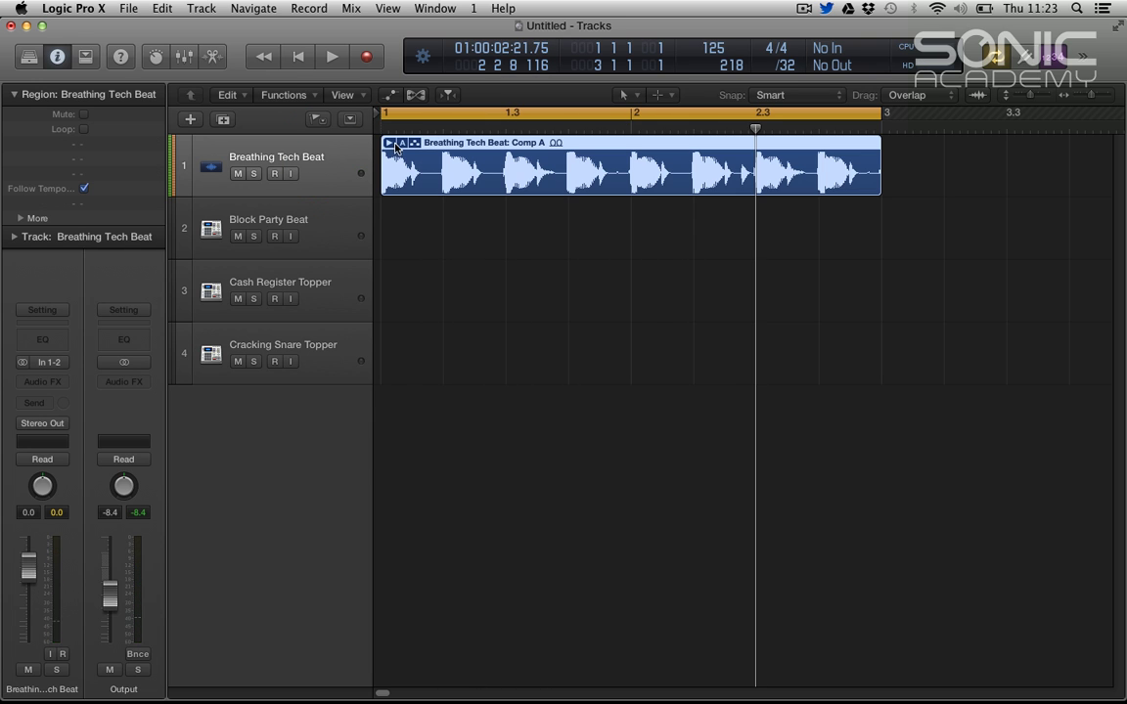
{"action": "left_click", "coordinate": [389, 144]}
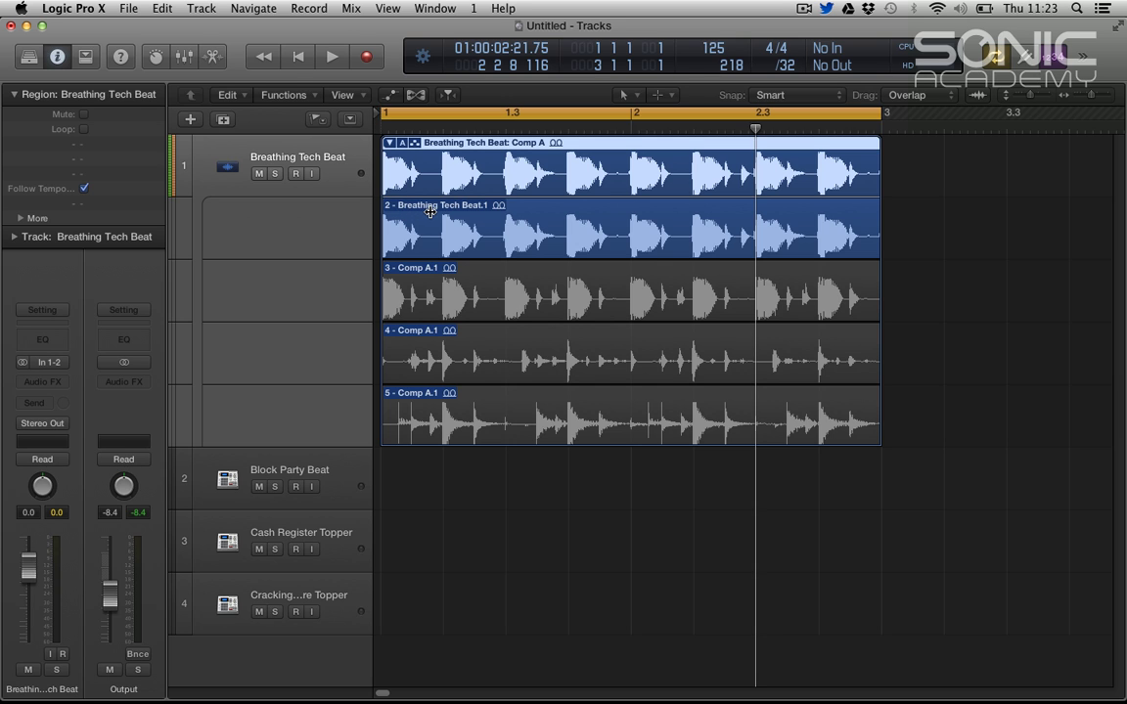
{"action": "left_click", "coordinate": [460, 284]}
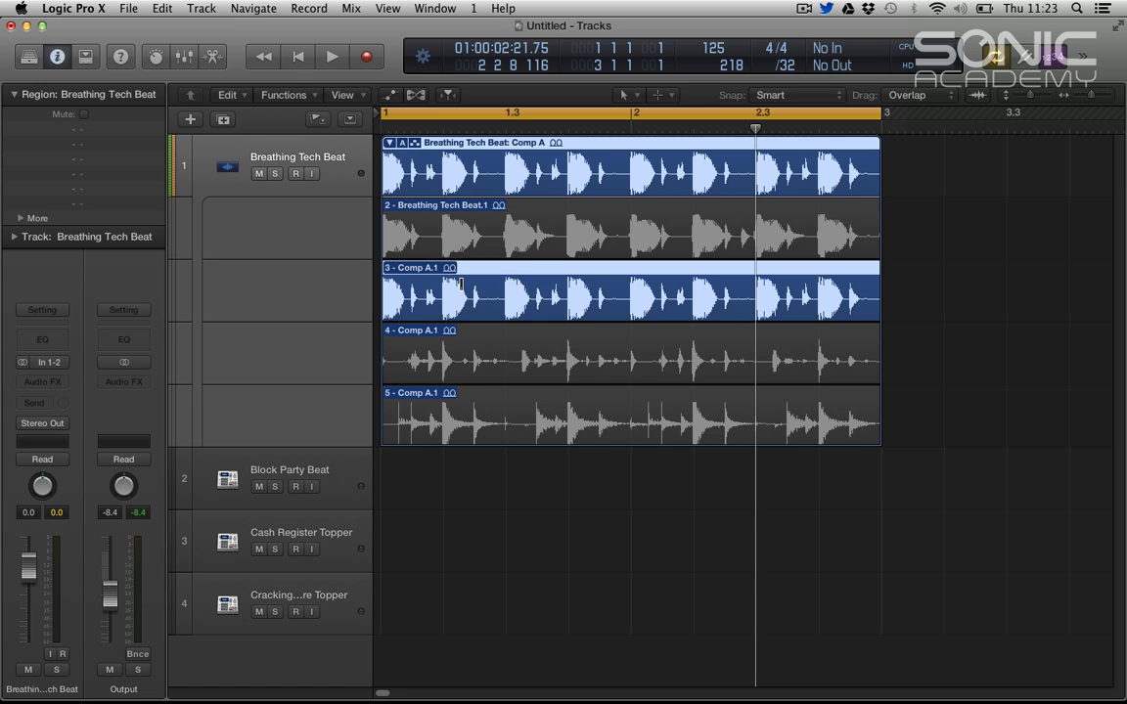
{"action": "key", "text": "space"}
{"action": "left_click", "coordinate": [455, 338]}
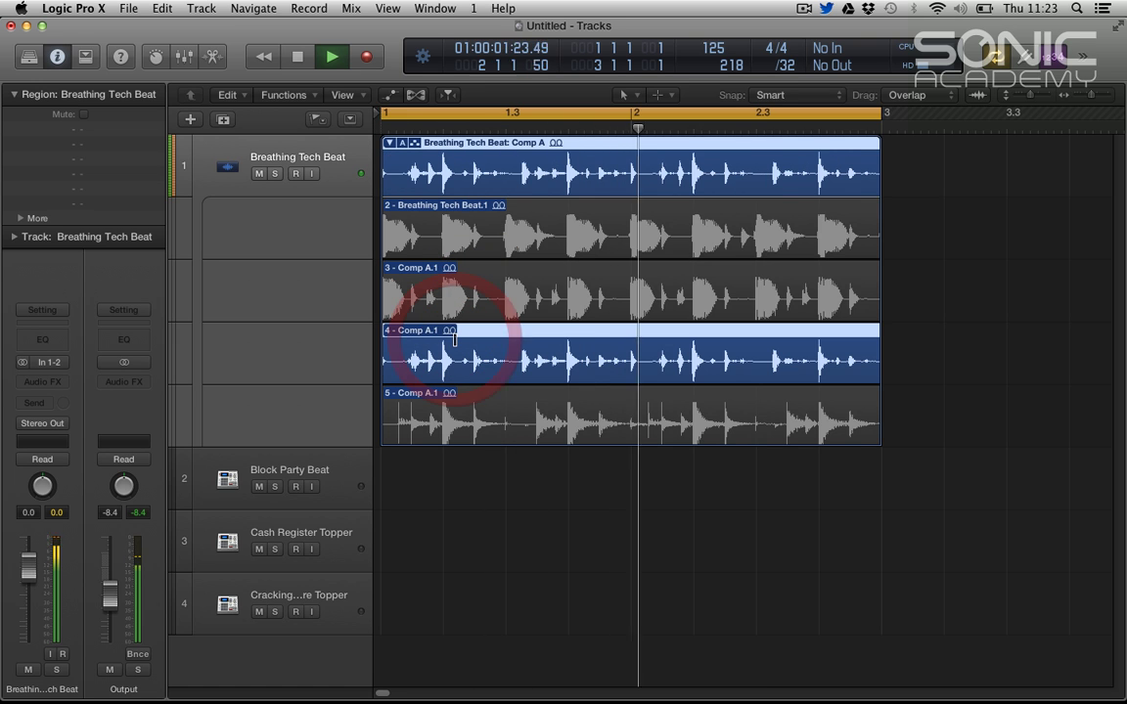
{"action": "left_click", "coordinate": [460, 395]}
{"action": "key", "text": "space"}
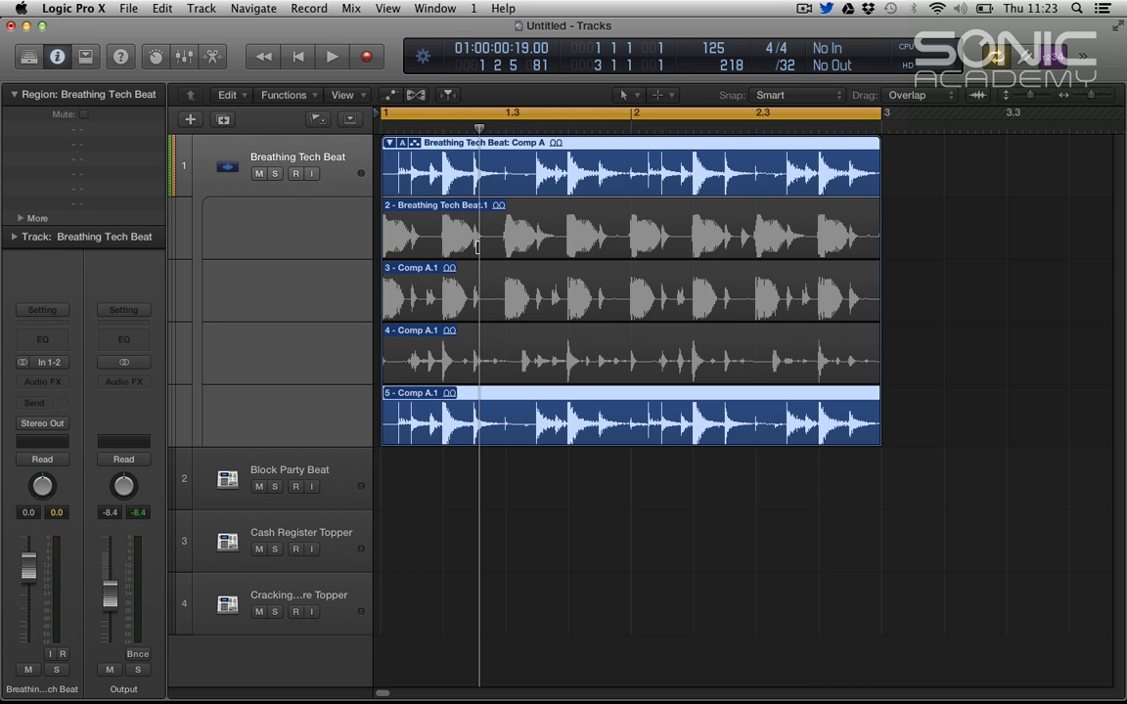
{"action": "left_click", "coordinate": [496, 249]}
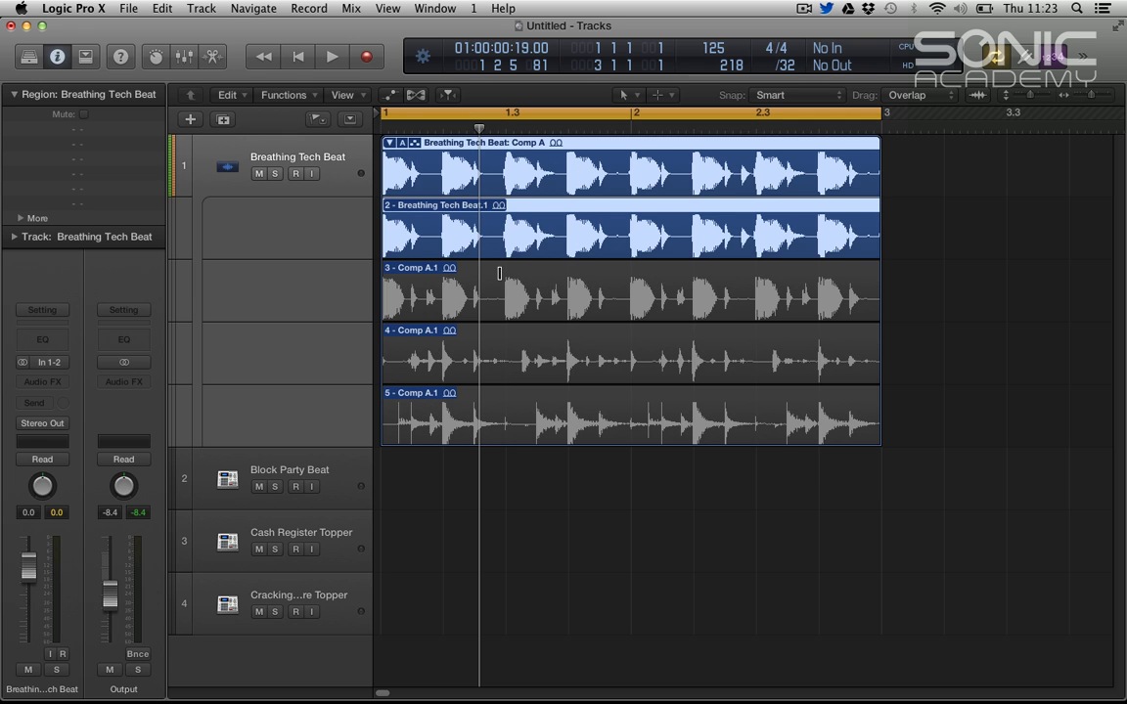
{"action": "left_click", "coordinate": [500, 275]}
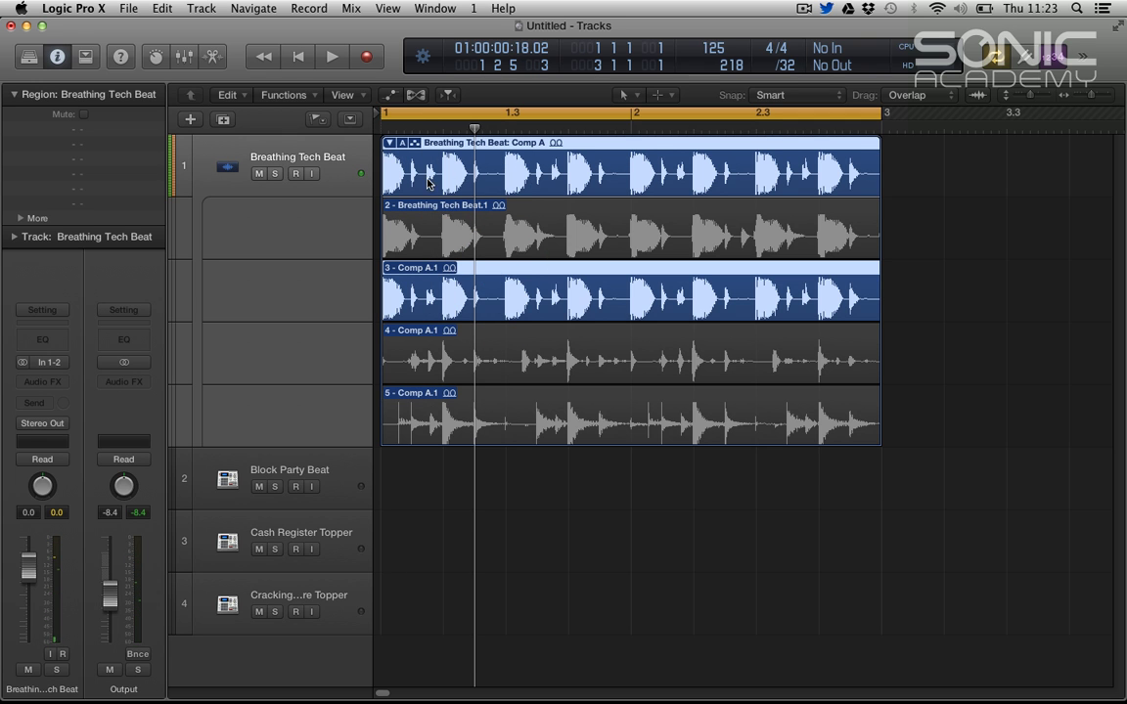
{"action": "left_click", "coordinate": [473, 352]}
{"action": "key", "text": "space"}
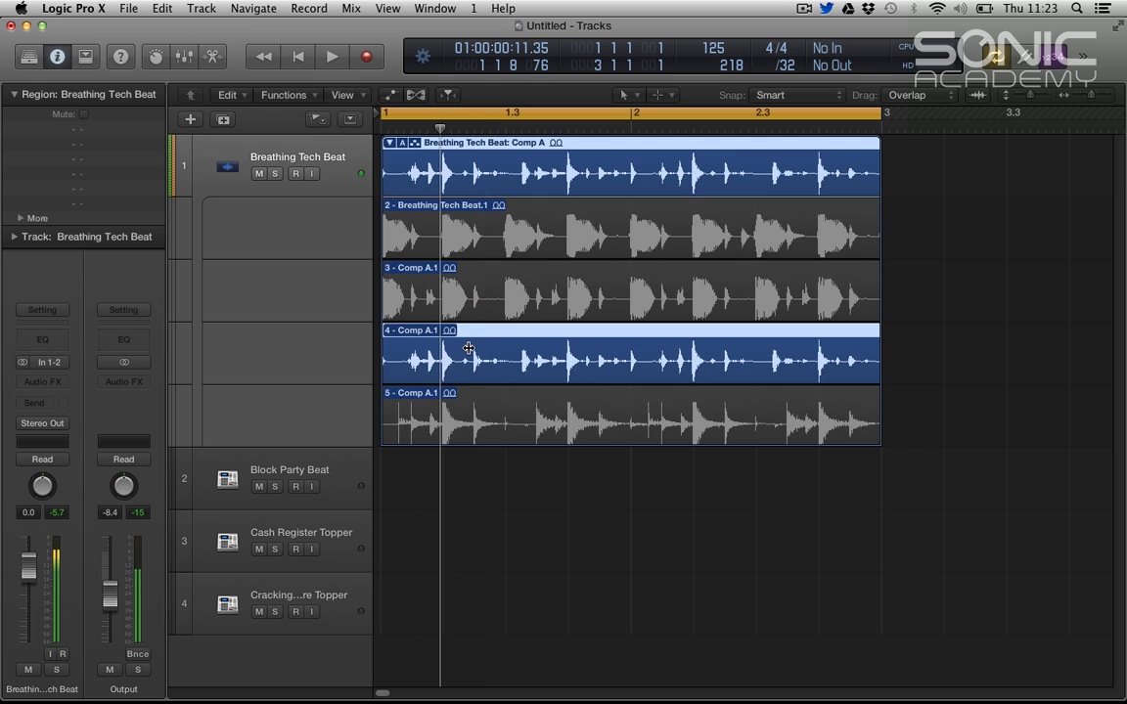
{"action": "left_click", "coordinate": [475, 421]}
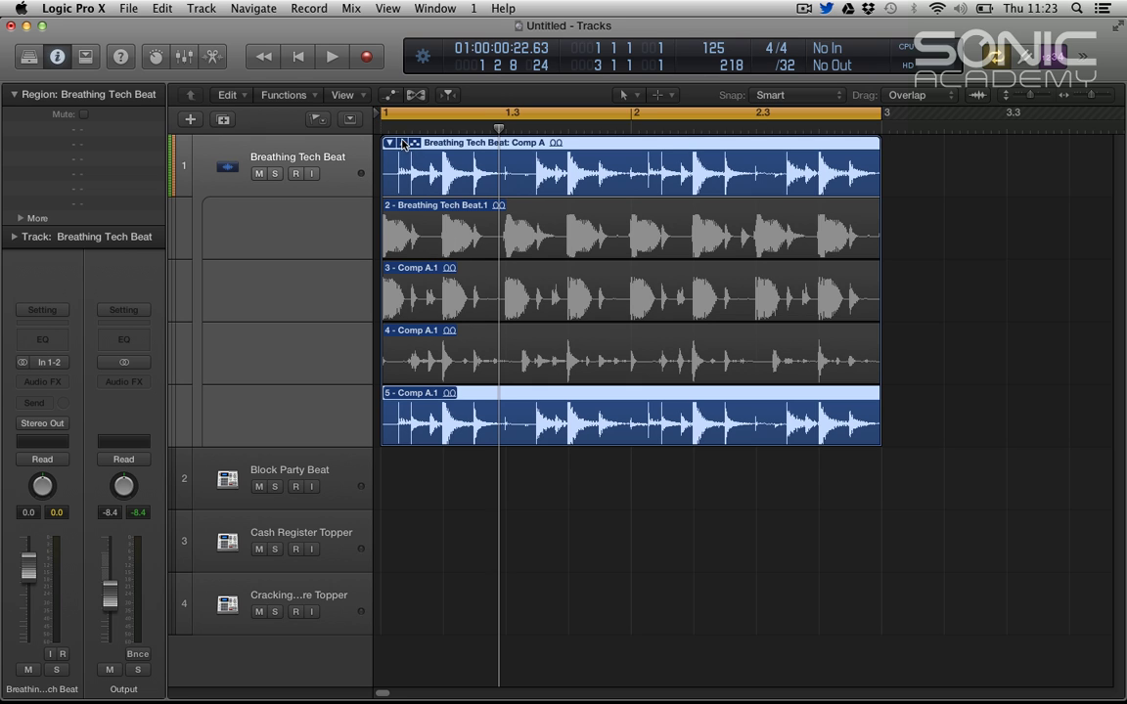
{"action": "left_click", "coordinate": [421, 223]}
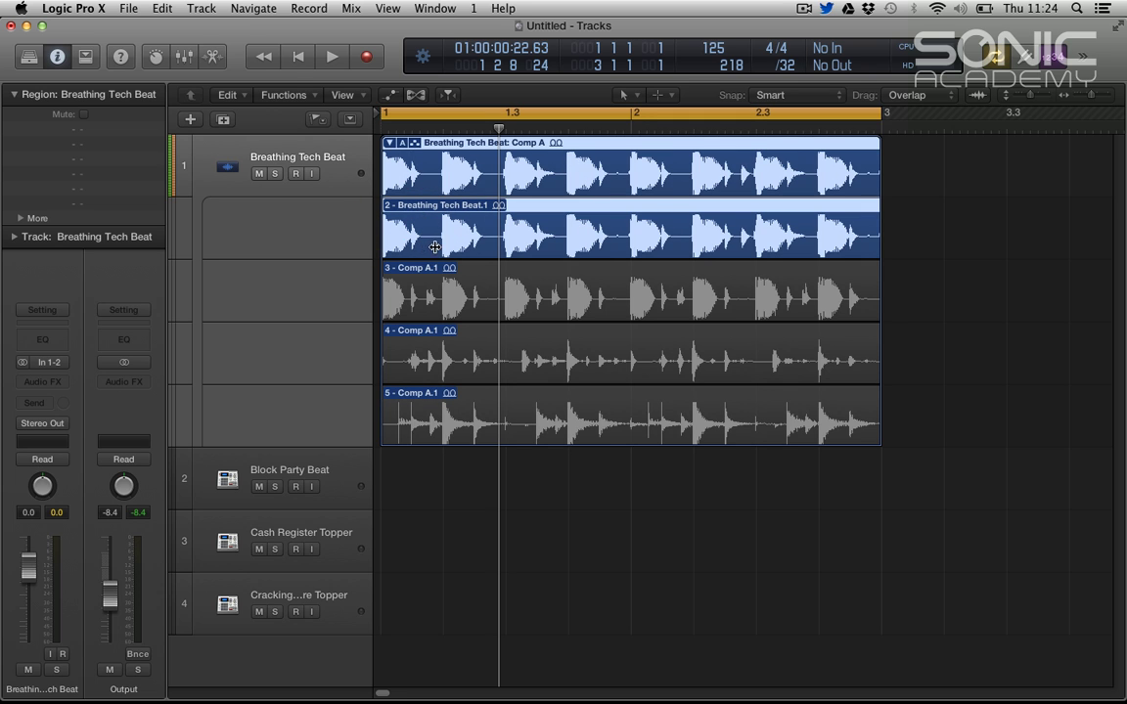
{"action": "left_click", "coordinate": [415, 142]}
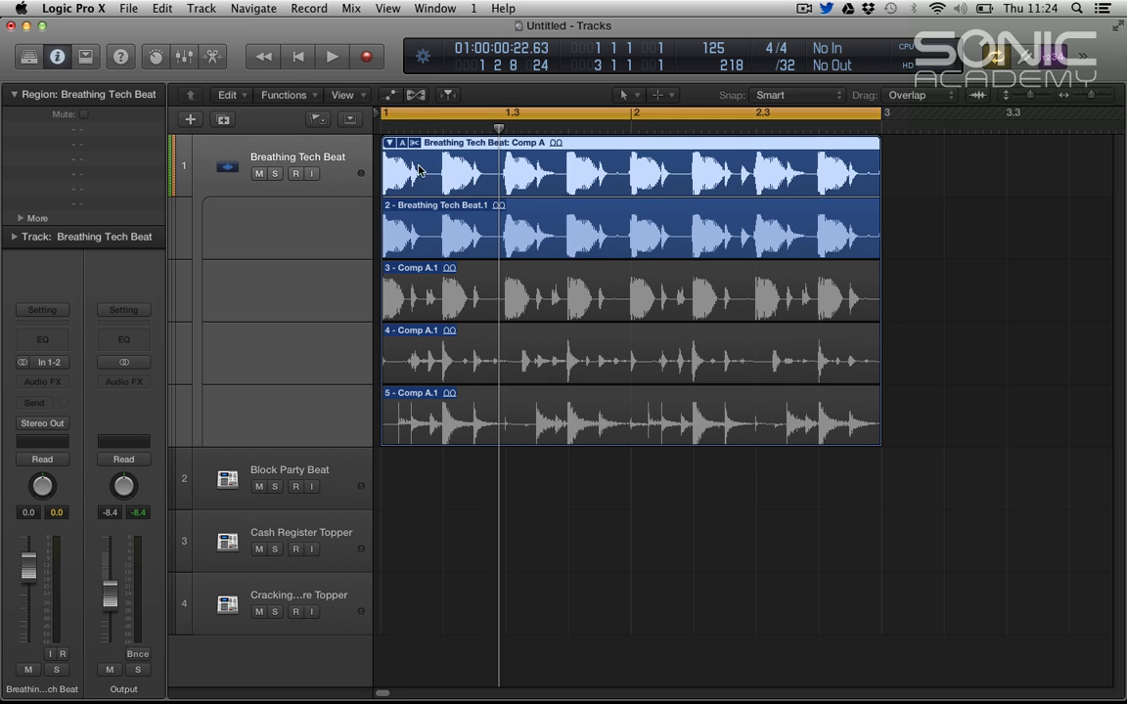
{"action": "left_click", "coordinate": [415, 143]}
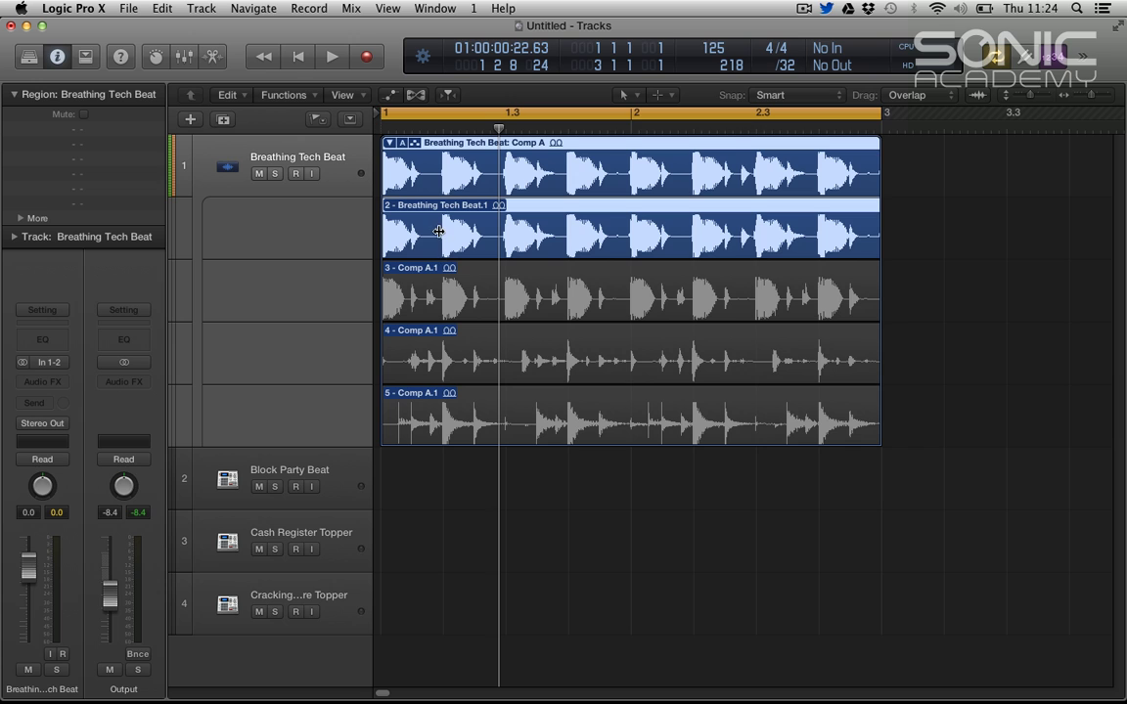
{"action": "key", "text": "Return"}
{"action": "key", "text": "space"}
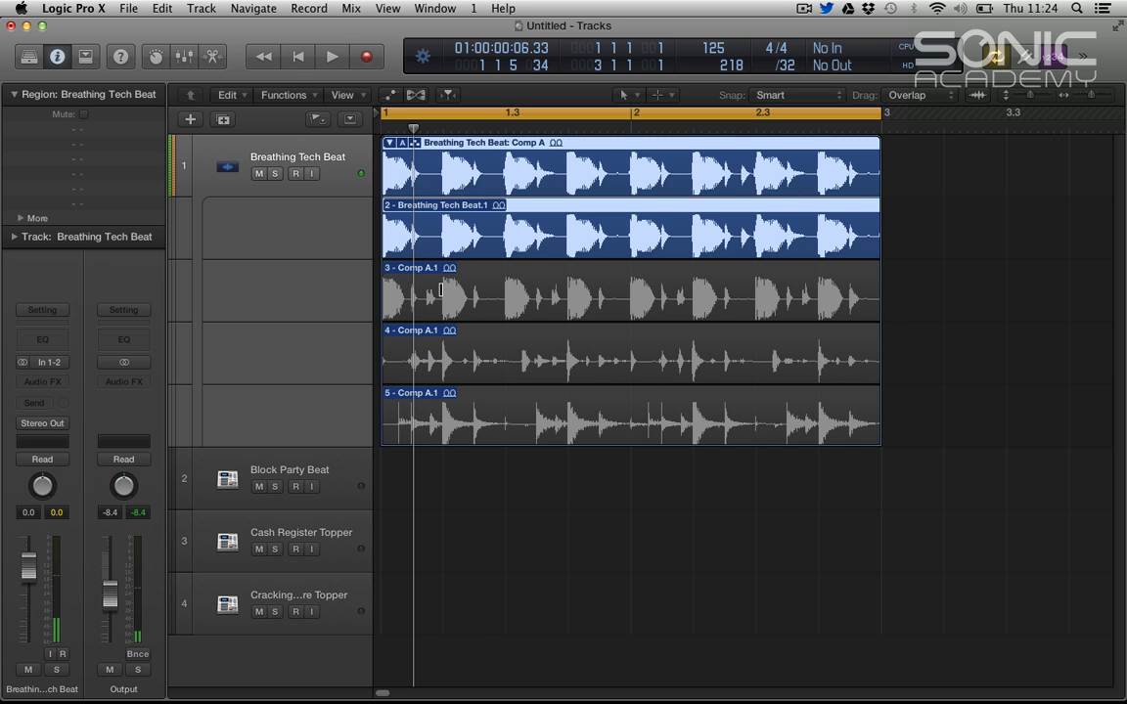
- Swipe-comp sections from takes 3, 4 and 5 up to bar 2, removing an extra take 3 section
{"action": "left_click_drag", "start_coordinate": [443, 288], "coordinate": [481, 296]}
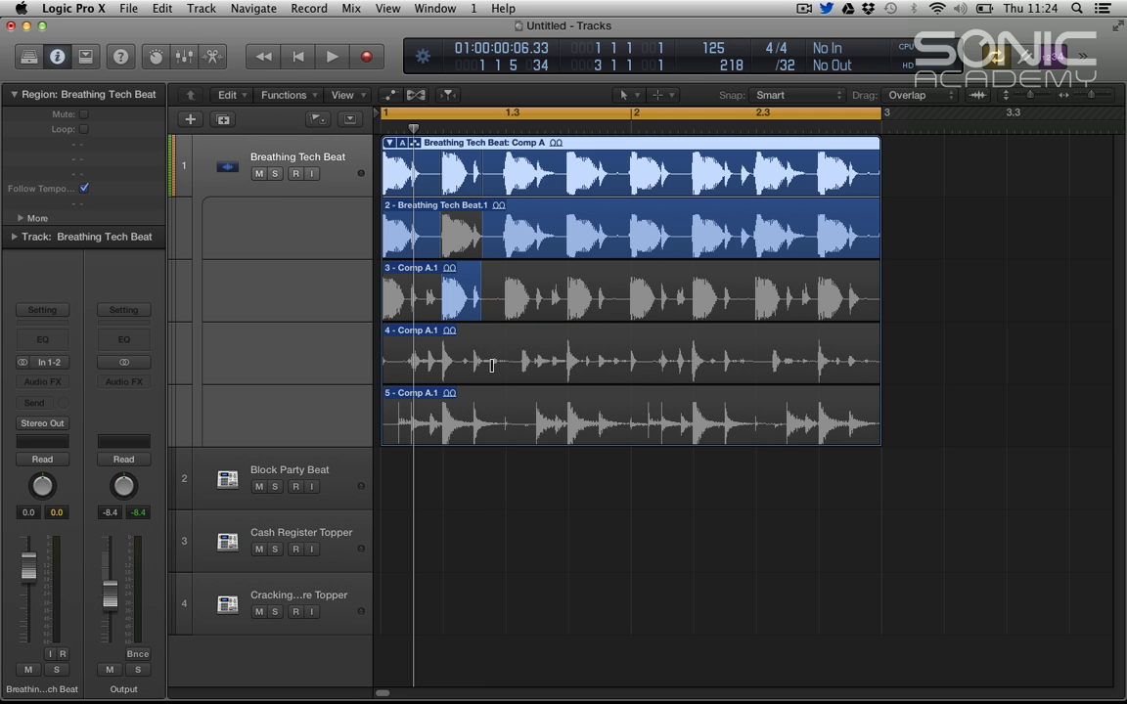
{"action": "left_click_drag", "start_coordinate": [486, 364], "coordinate": [565, 370]}
{"action": "left_click_drag", "start_coordinate": [575, 418], "coordinate": [628, 416]}
{"action": "left_click_drag", "start_coordinate": [630, 294], "coordinate": [671, 294]}
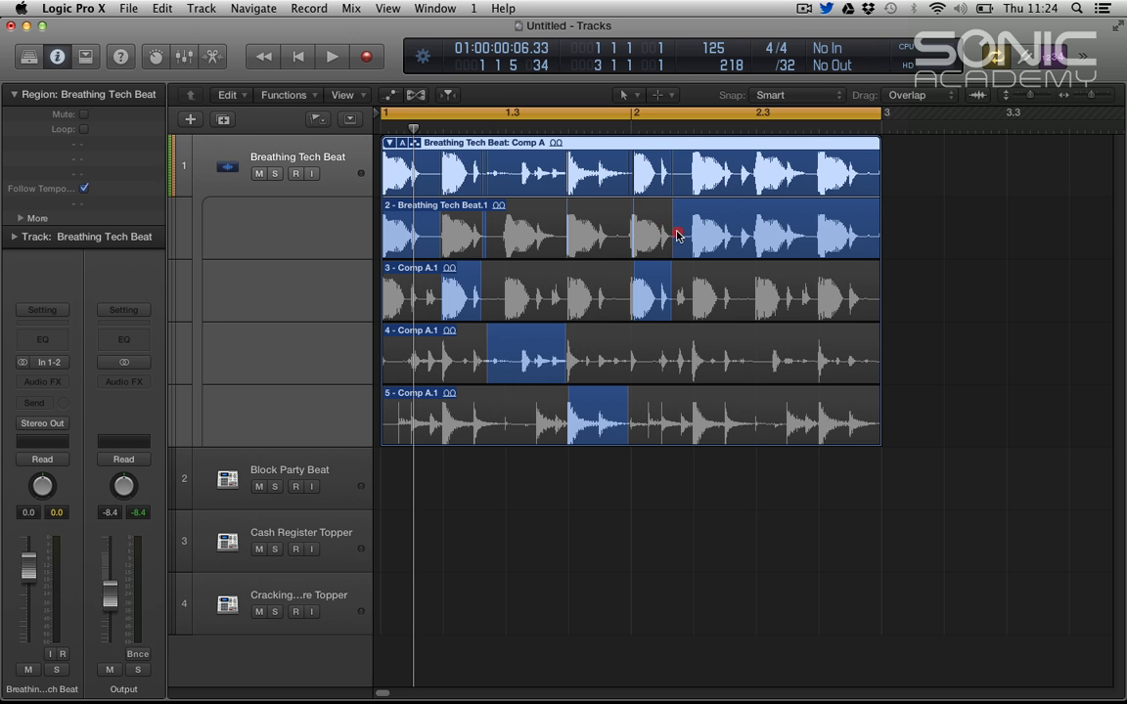
{"action": "left_click", "coordinate": [648, 236]}
{"action": "left_click_drag", "start_coordinate": [670, 282], "coordinate": [611, 282]}
- Comp alternating take 4 and take 5 sections after bar 2, then play back
{"action": "left_click_drag", "start_coordinate": [631, 360], "coordinate": [693, 362]}
{"action": "left_click_drag", "start_coordinate": [719, 421], "coordinate": [754, 423]}
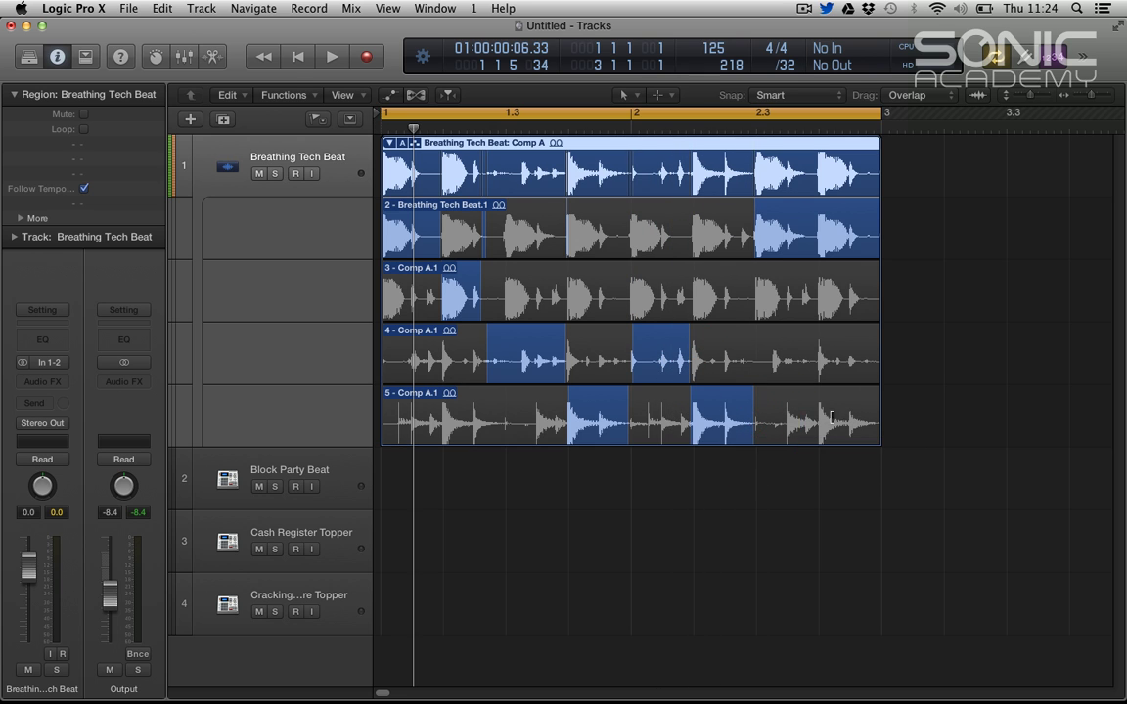
{"action": "left_click_drag", "start_coordinate": [753, 359], "coordinate": [807, 363]}
{"action": "left_click_drag", "start_coordinate": [818, 423], "coordinate": [905, 425]}
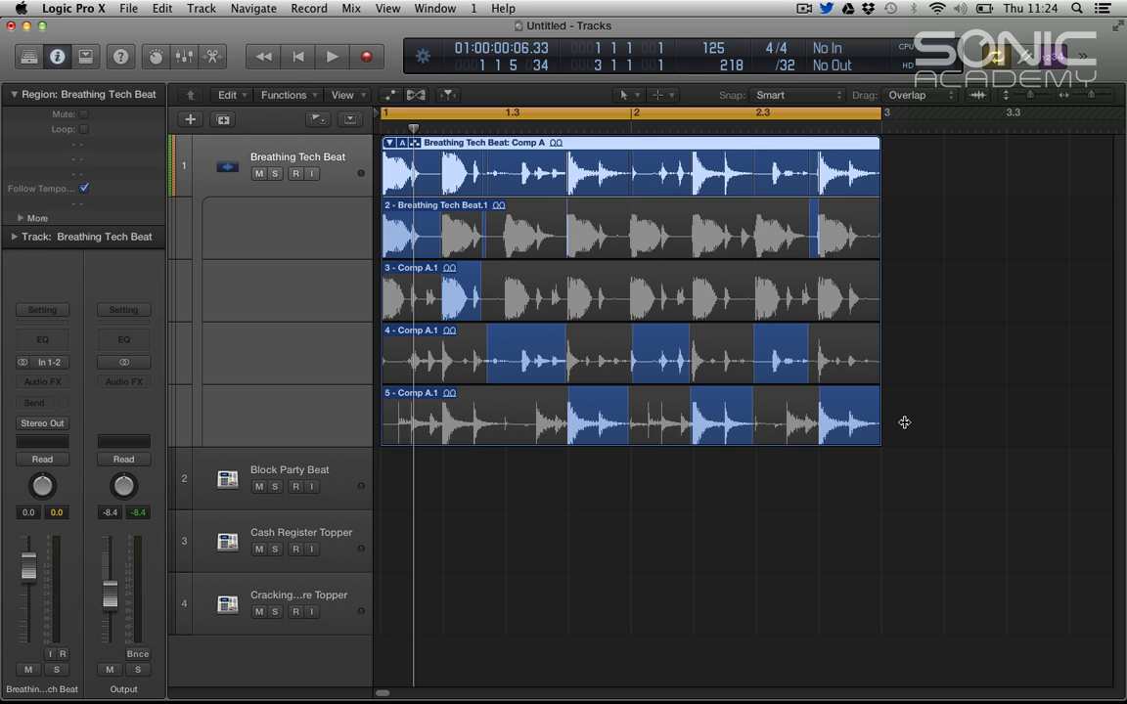
{"action": "key", "text": "space"}
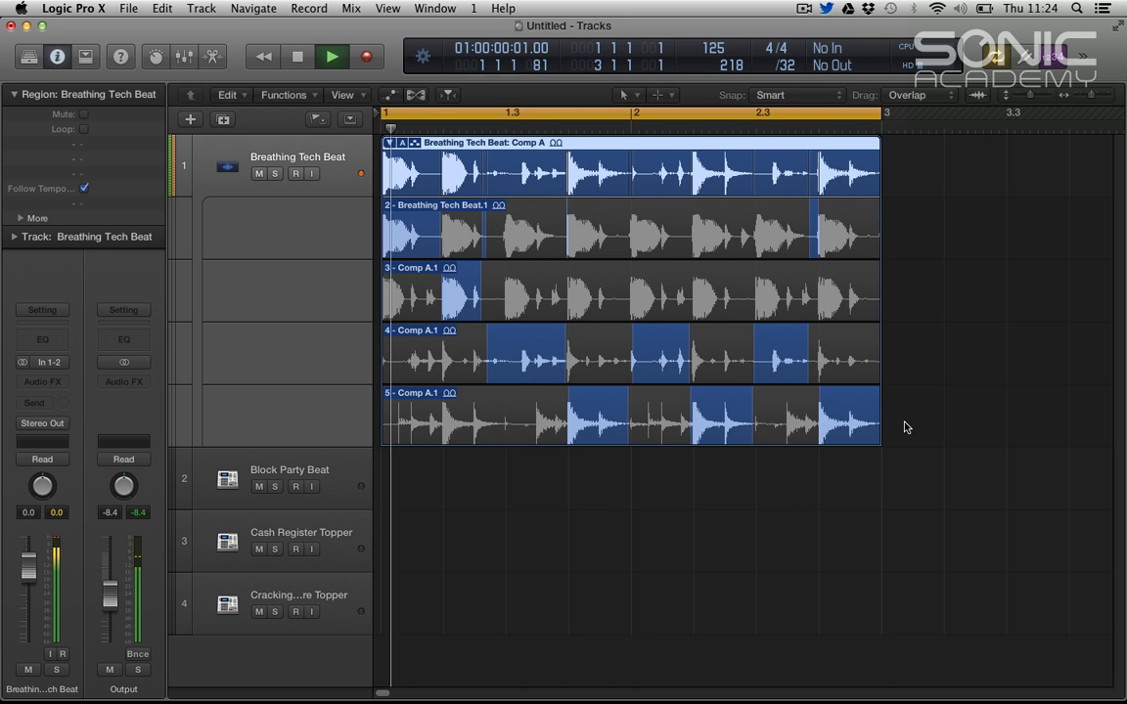
{"action": "key", "text": "space"}
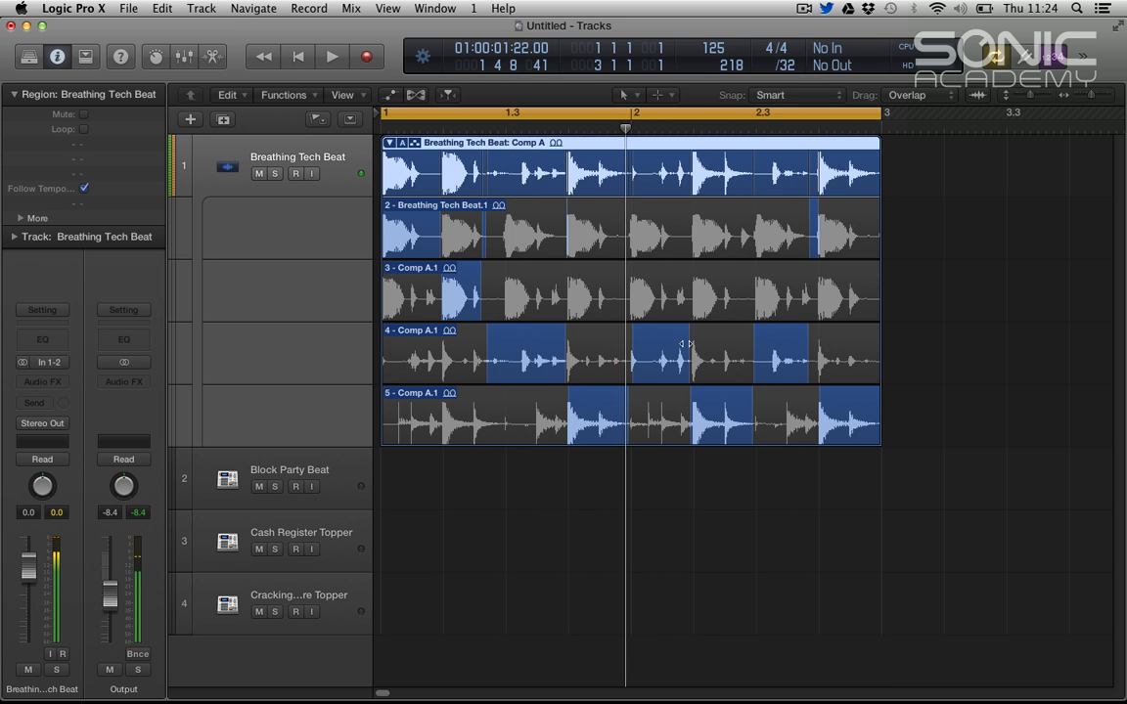
- Use take 3 near bar 2.3, shift take 5 a beat later, extend take 4 to bar 2, then zoom in
{"action": "left_click_drag", "start_coordinate": [692, 307], "coordinate": [757, 307]}
{"action": "key", "text": "space"}
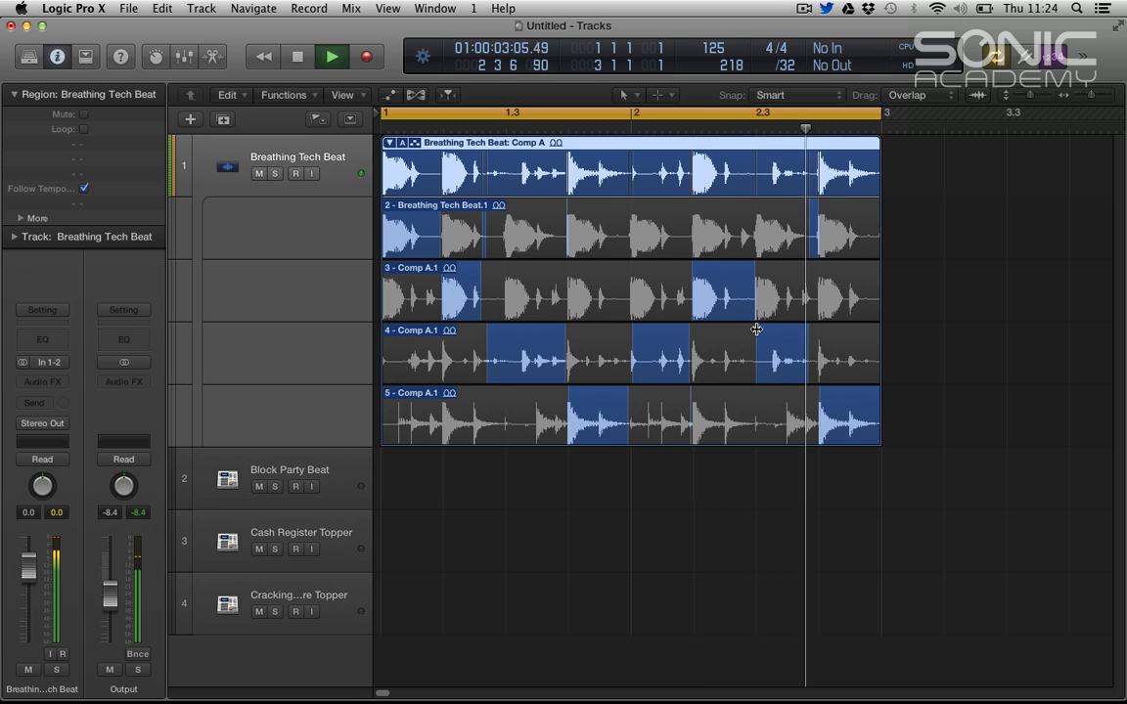
{"action": "key", "text": "space"}
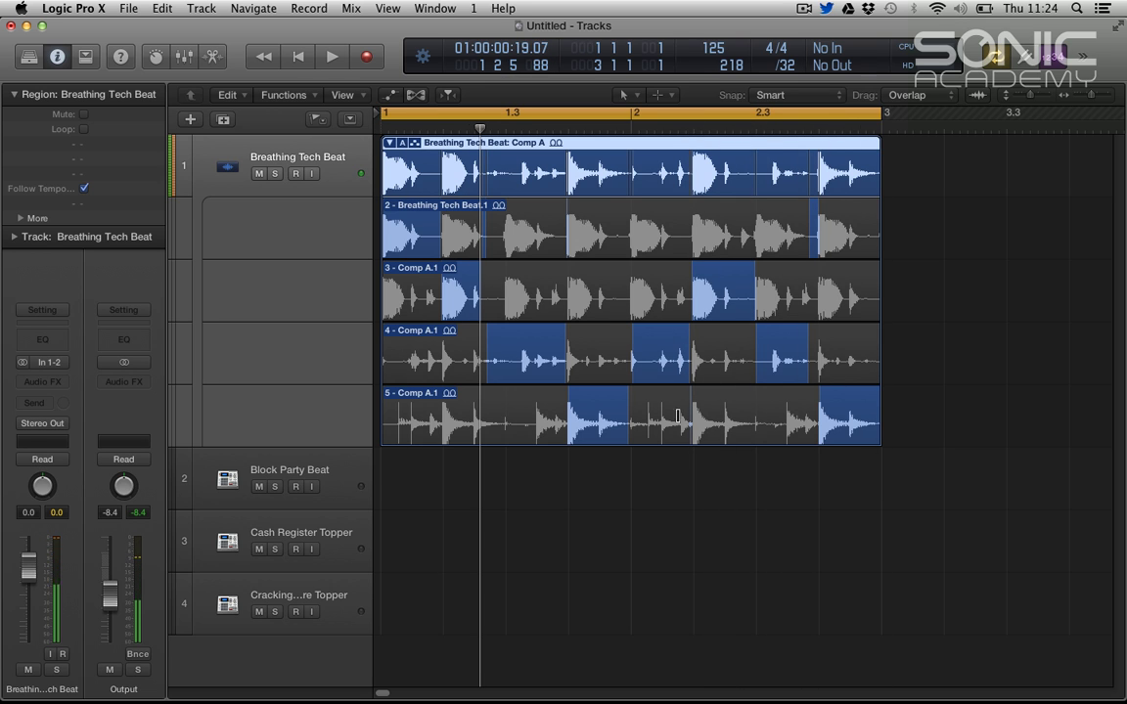
{"action": "left_click_drag", "start_coordinate": [595, 416], "coordinate": [658, 417]}
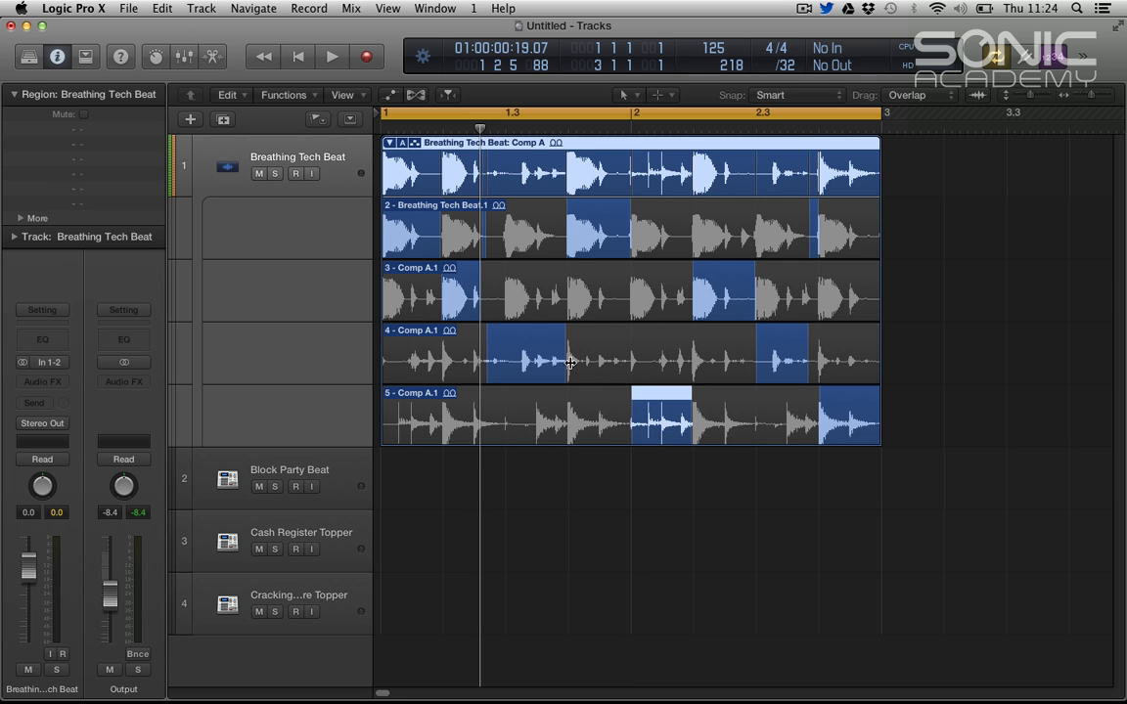
{"action": "left_click_drag", "start_coordinate": [570, 362], "coordinate": [636, 367]}
{"action": "key", "text": "space"}
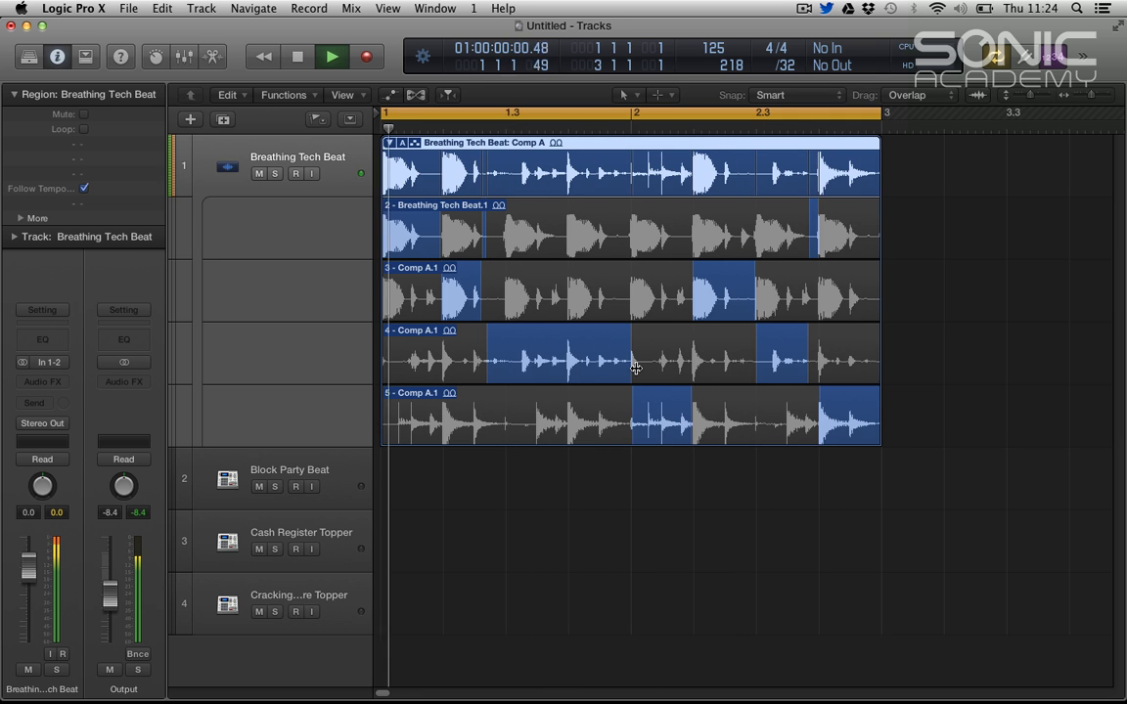
{"action": "key", "text": "space"}
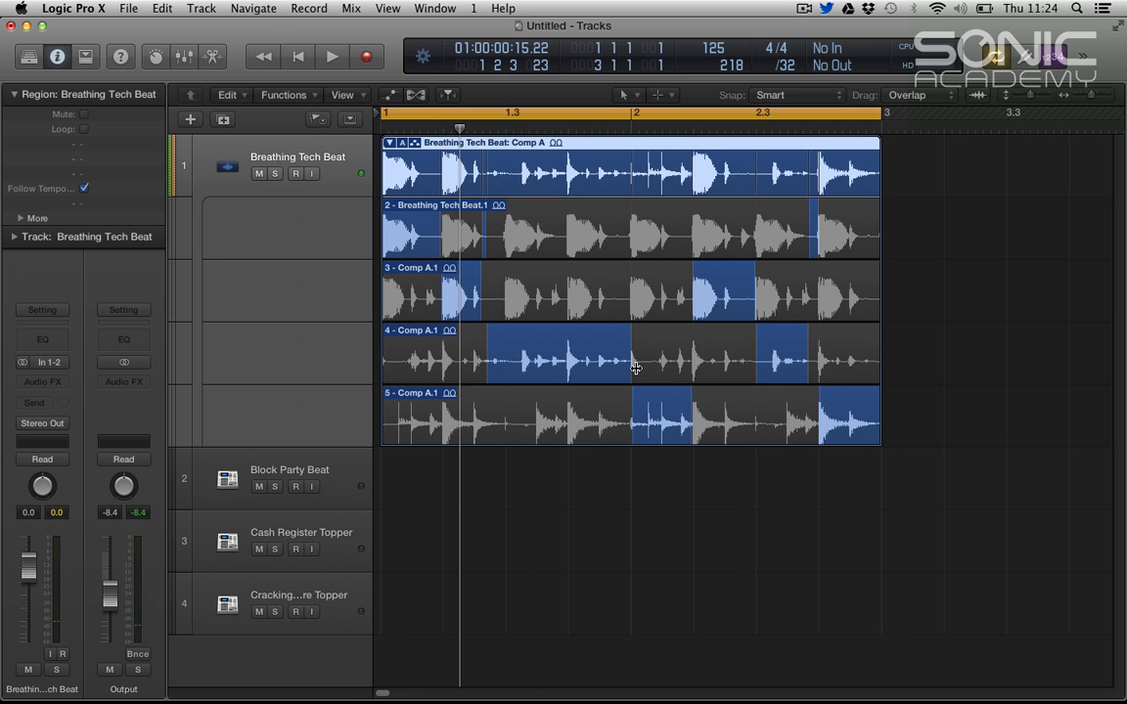
{"action": "key", "text": "super+Right"}
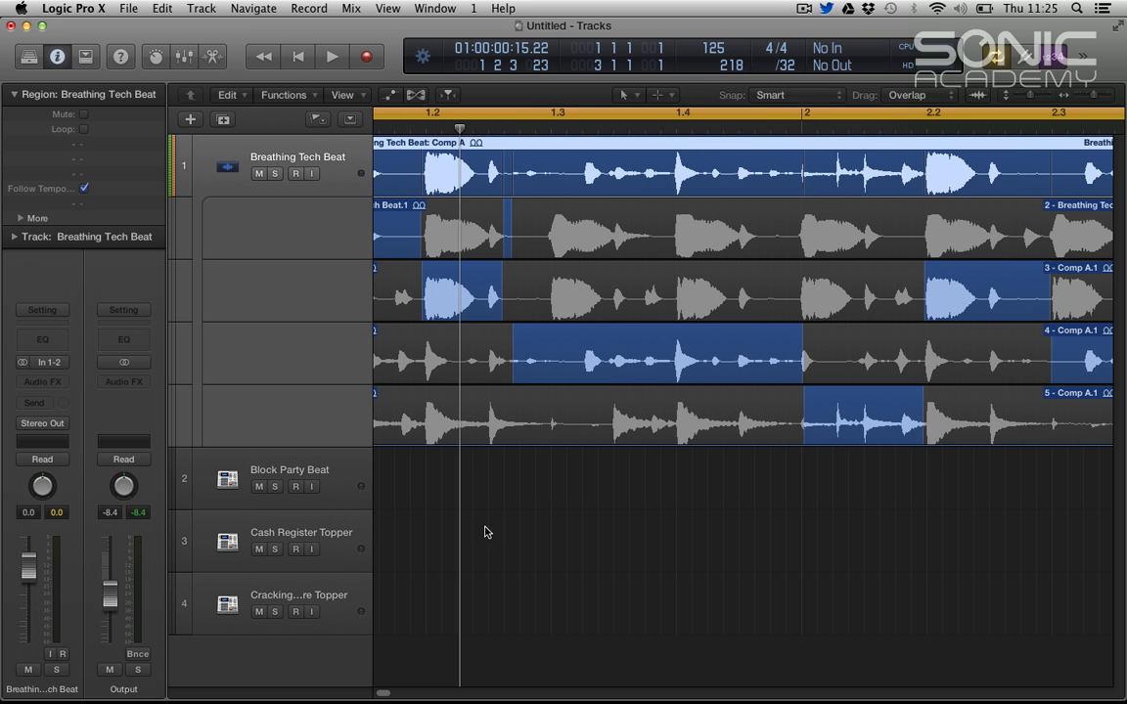
- Refine the take 2/3 and take 3/4 comp boundaries with snap set to /16
{"action": "left_click", "coordinate": [382, 694]}
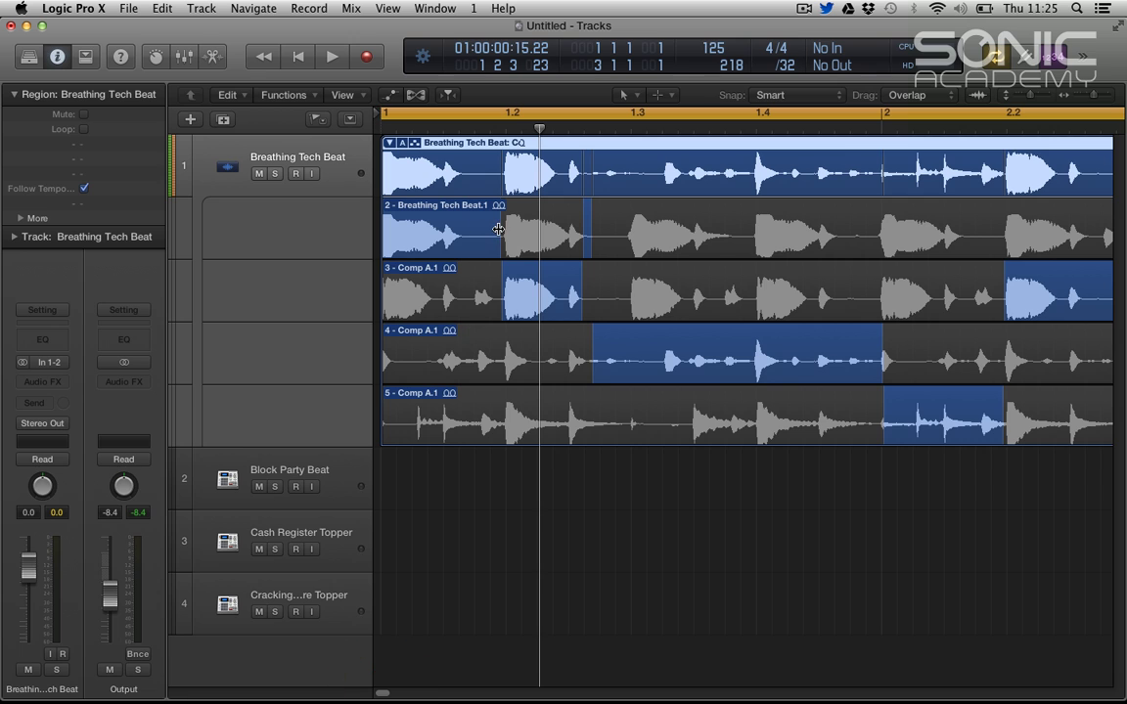
{"action": "left_click_drag", "start_coordinate": [494, 227], "coordinate": [505, 228]}
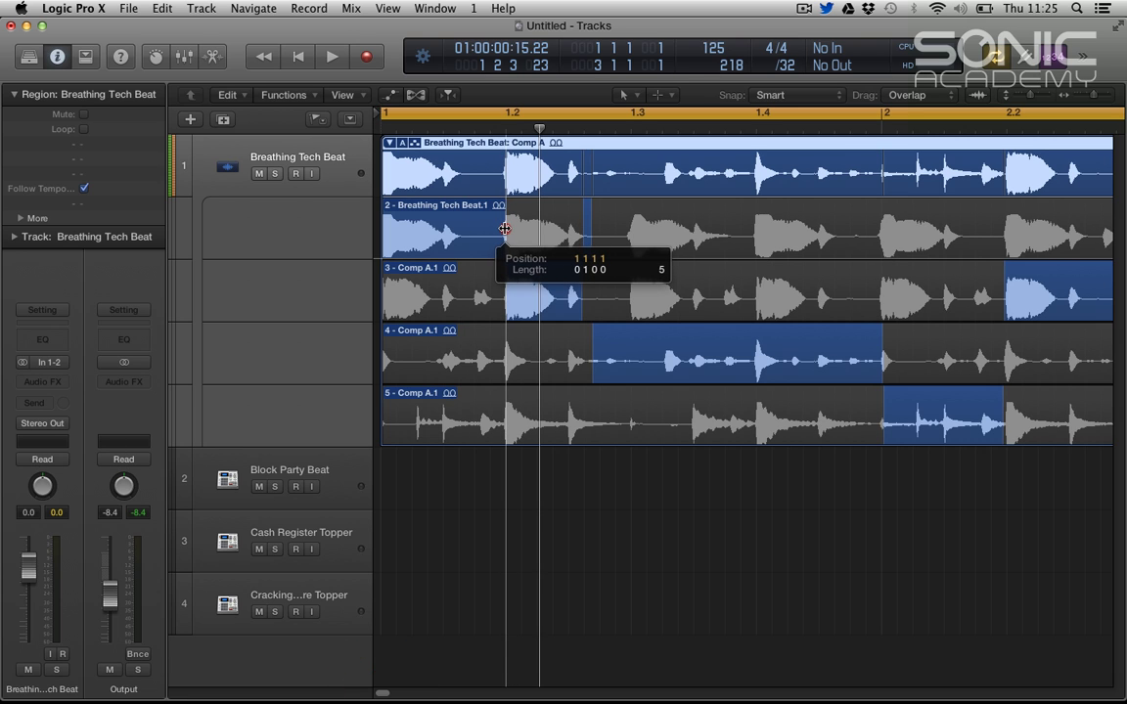
{"action": "left_click_drag", "start_coordinate": [503, 228], "coordinate": [502, 226]}
{"action": "left_click_drag", "start_coordinate": [580, 283], "coordinate": [601, 284]}
{"action": "left_click", "coordinate": [790, 69]}
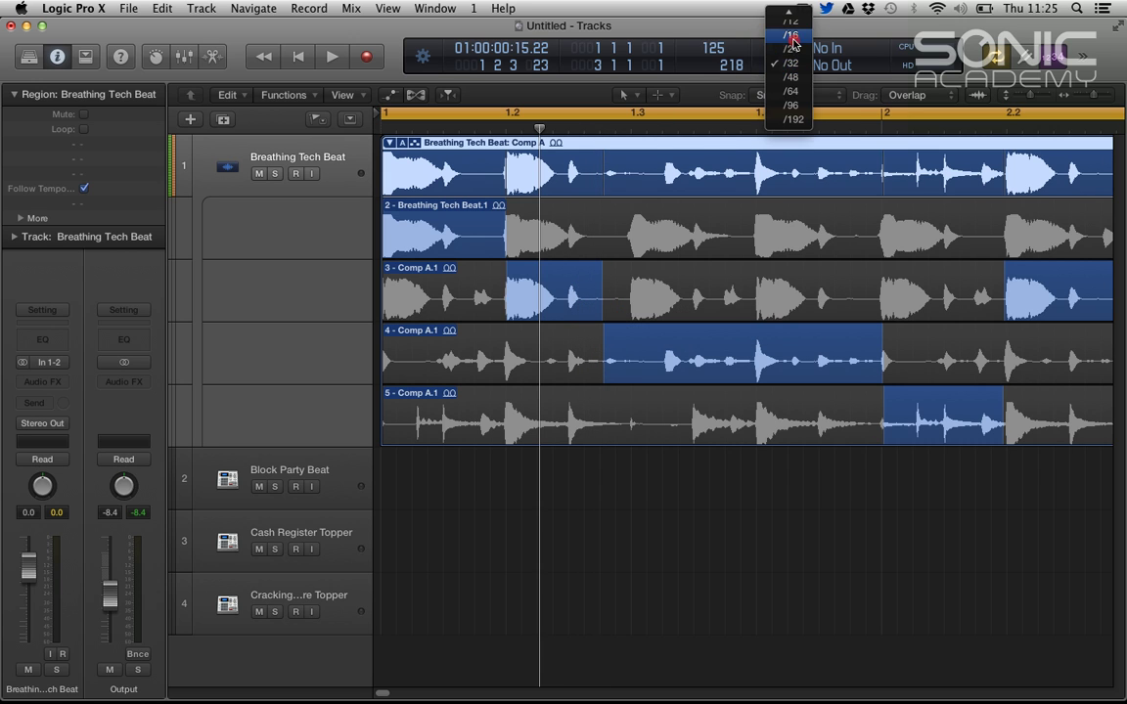
{"action": "left_click", "coordinate": [787, 54]}
{"action": "left_click_drag", "start_coordinate": [591, 286], "coordinate": [600, 287]}
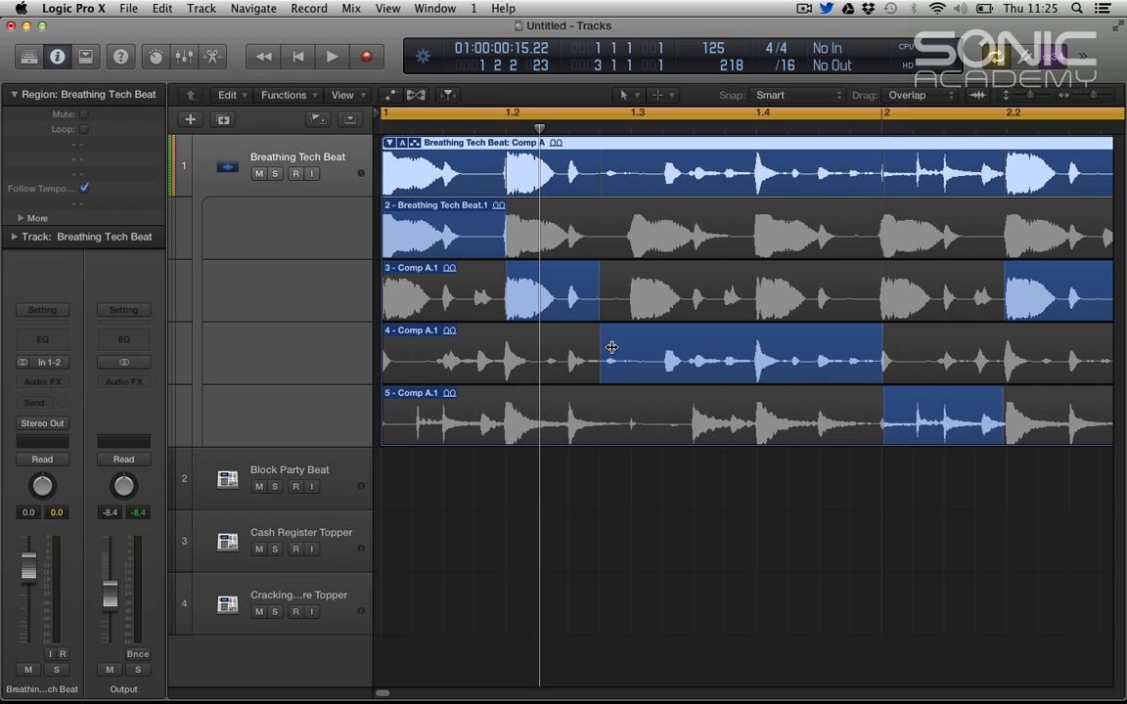
{"action": "mouse_move", "coordinate": [600, 347]}
{"action": "left_mouse_down"}
{"action": "mouse_move", "coordinate": [551, 341]}
{"action": "mouse_move", "coordinate": [600, 346]}
{"action": "left_mouse_up"}
- Audition the comp and adjust take 5's section start and end around bar 2
{"action": "key", "text": "space"}
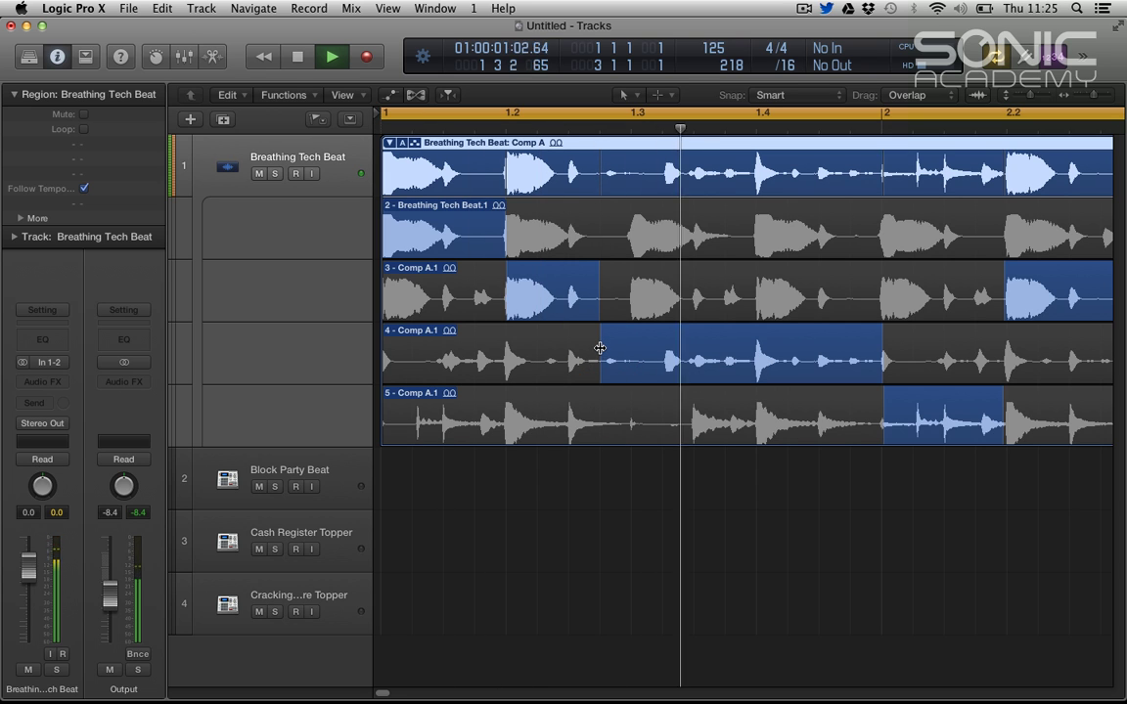
{"action": "key", "text": "space"}
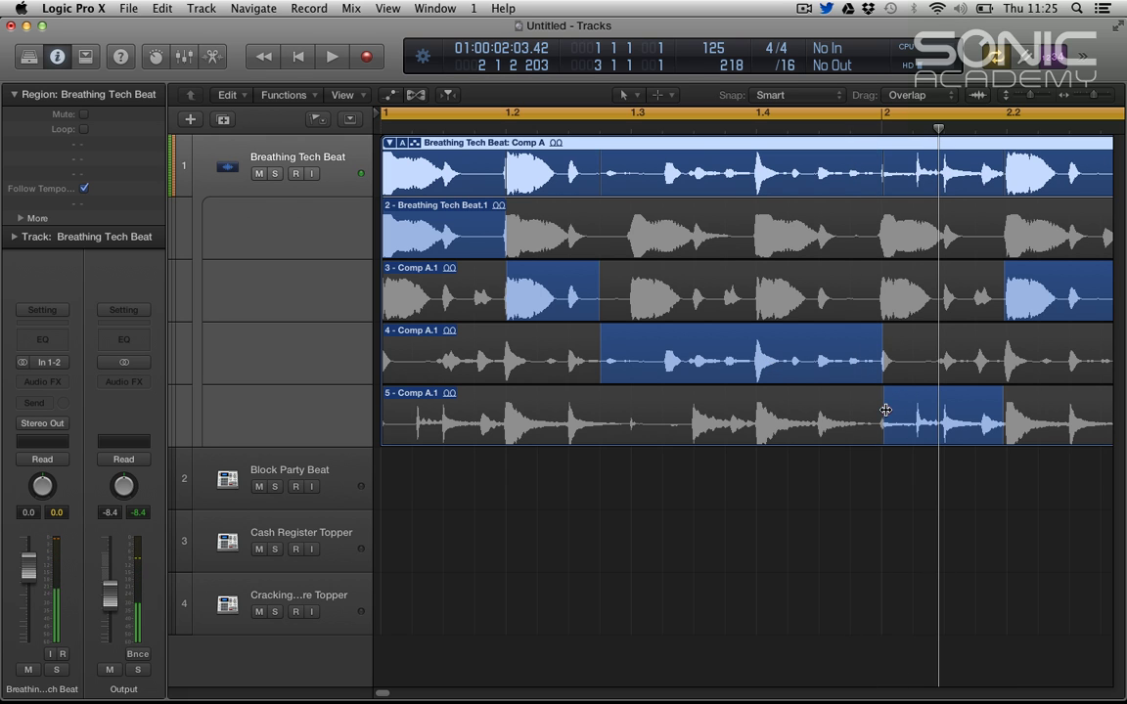
{"action": "left_click_drag", "start_coordinate": [886, 410], "coordinate": [884, 410]}
{"action": "left_click_drag", "start_coordinate": [1001, 417], "coordinate": [1005, 417]}
- Extend take 4's section over take 2's sliver near bar 2.4, then zoom out and replay
{"action": "key", "text": "space"}
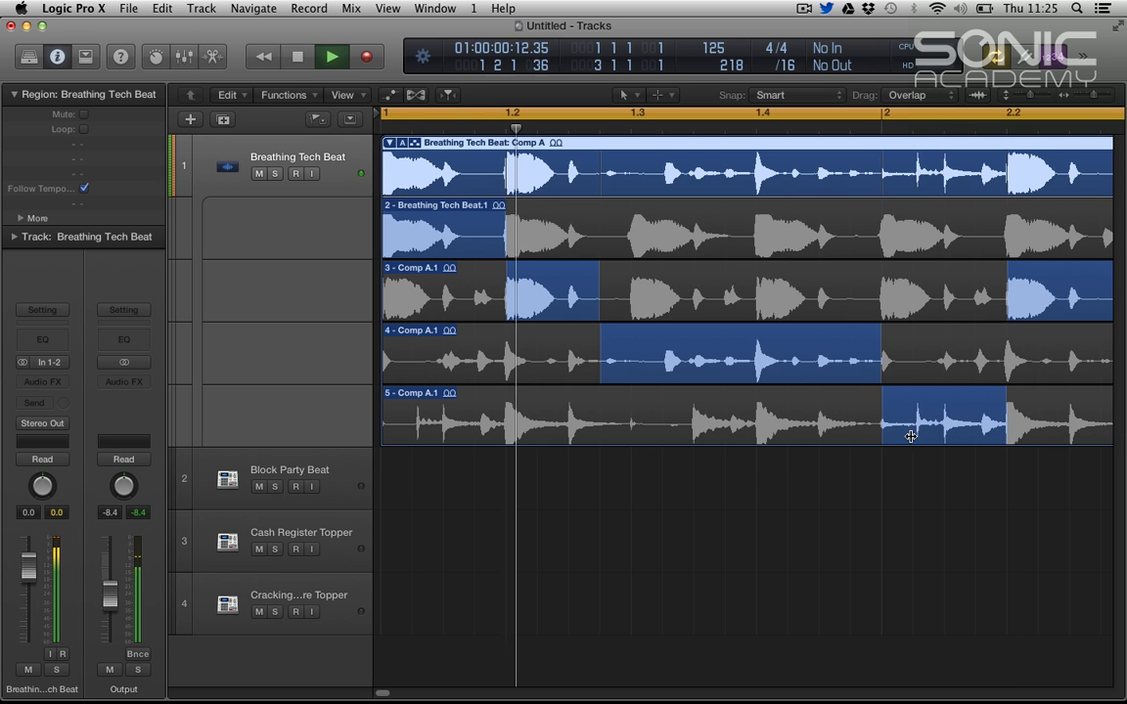
{"action": "key", "text": "super+Left"}
{"action": "key", "text": "space"}
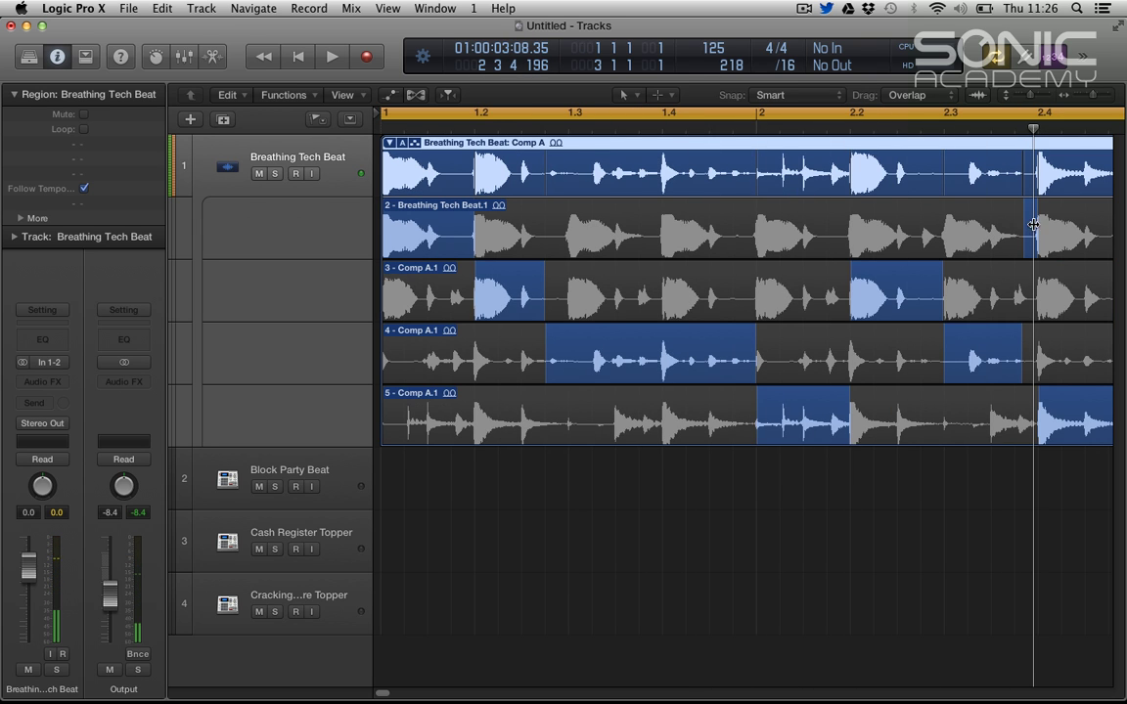
{"action": "left_click_drag", "start_coordinate": [1025, 352], "coordinate": [1037, 354]}
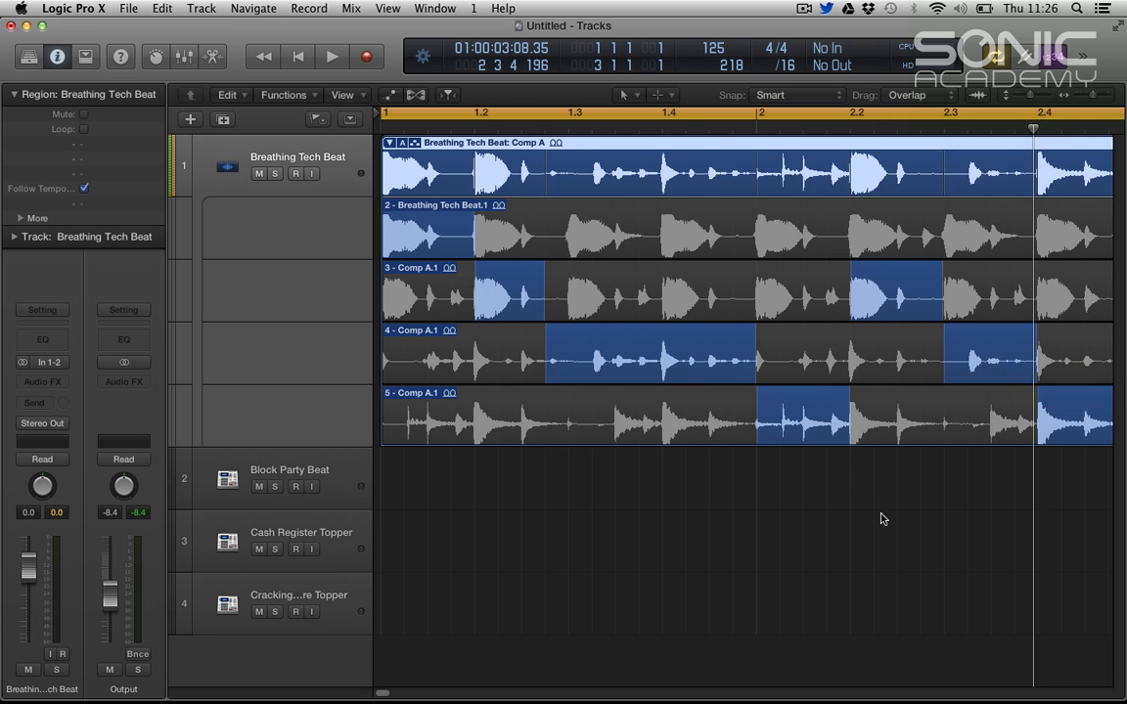
{"action": "key", "text": "super+Left"}
{"action": "key", "text": "Return"}
{"action": "key", "text": "space"}
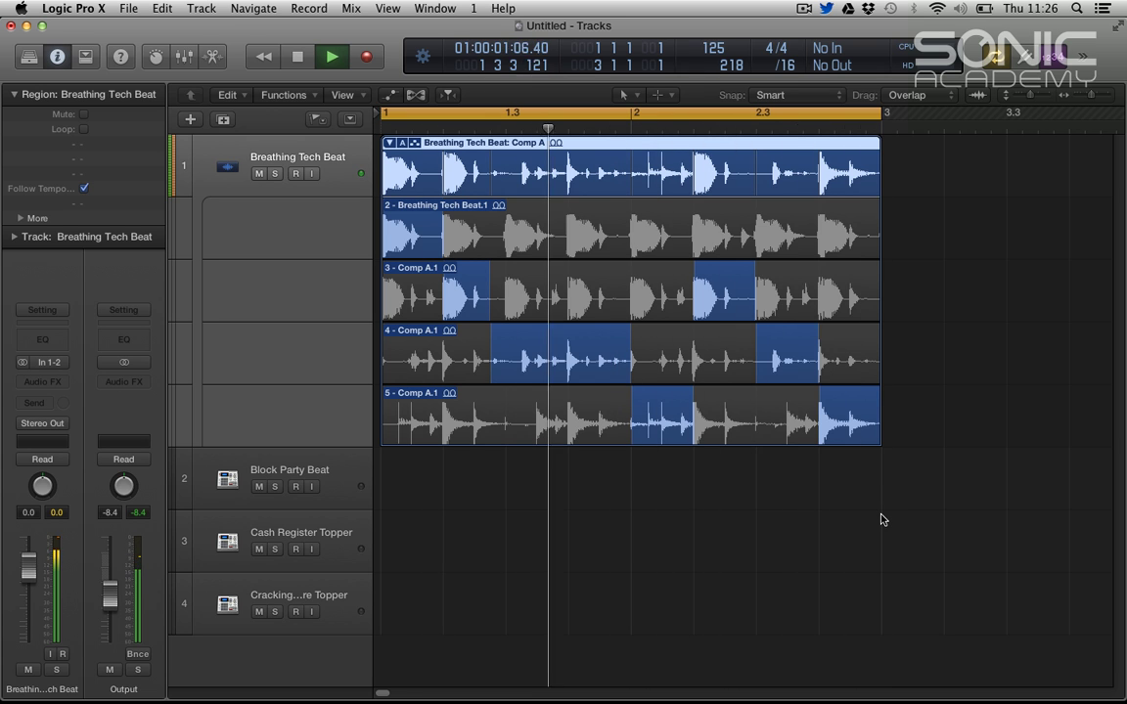
- Nudge the take 3/4 edge and start take 4's late section at 2 3 1 13, then audition
{"action": "key", "text": "space"}
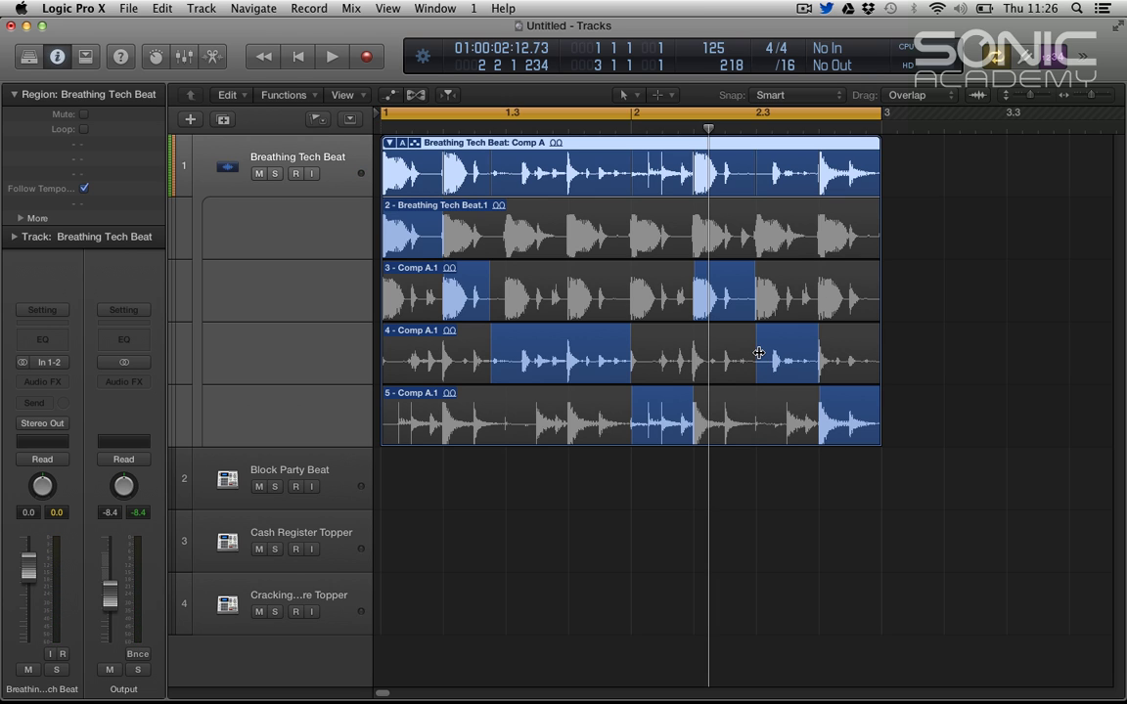
{"action": "left_click_drag", "start_coordinate": [756, 353], "coordinate": [761, 354]}
{"action": "left_click_drag", "start_coordinate": [791, 346], "coordinate": [778, 352]}
{"action": "key", "text": "space"}
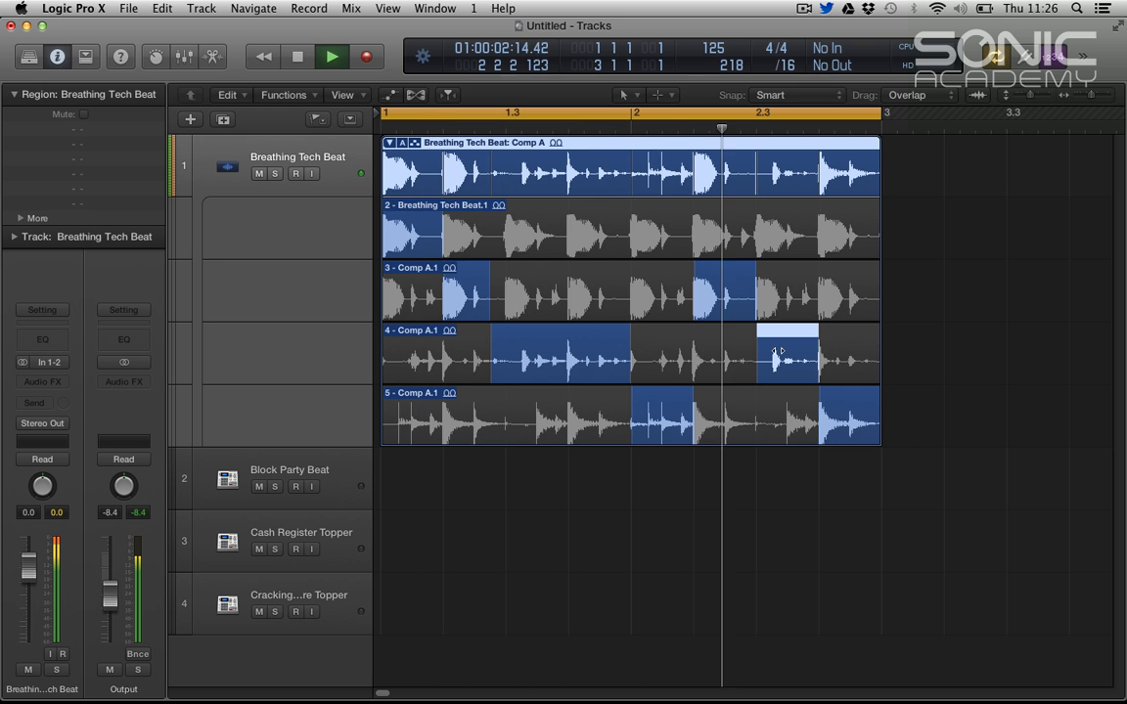
{"action": "key", "text": "space"}
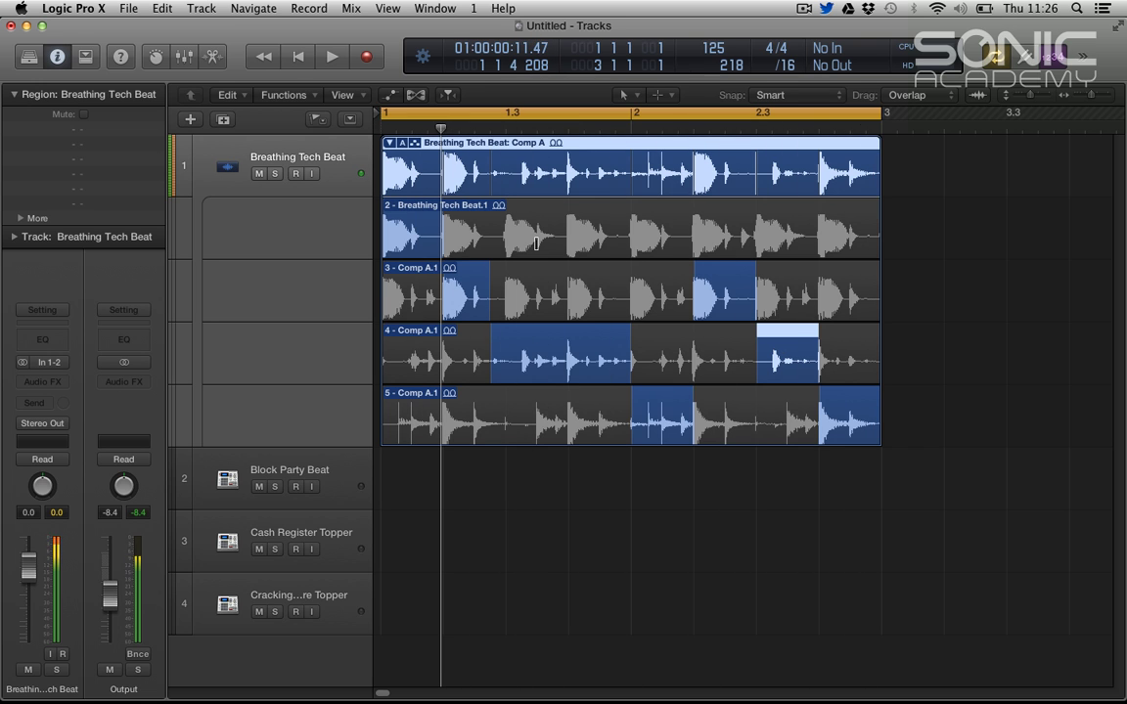
- Collapse the take folder and trial-flatten Comp A into seven regions, playing the result
{"action": "left_click", "coordinate": [389, 143]}
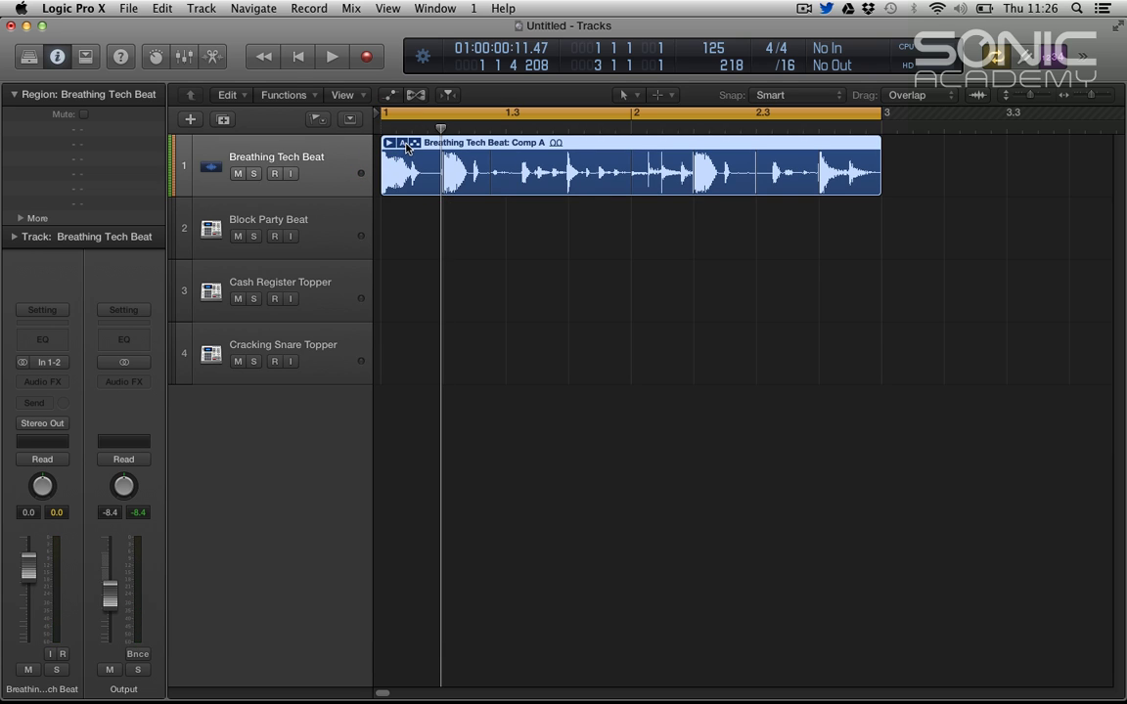
{"action": "left_click", "coordinate": [406, 144]}
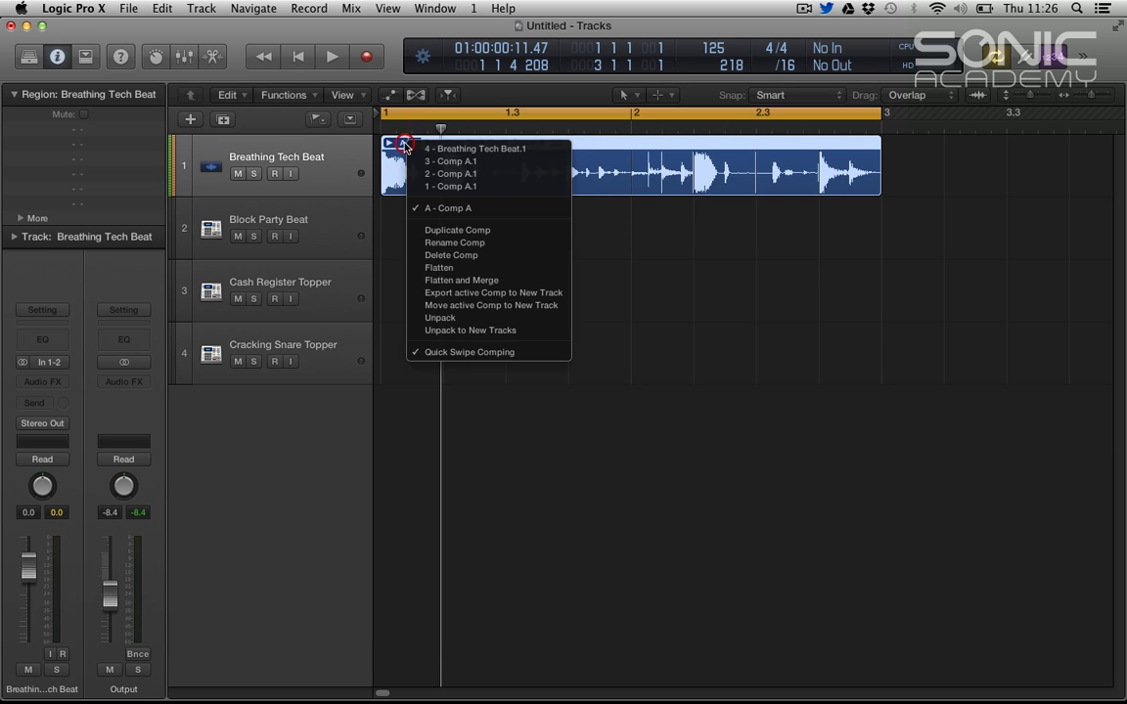
{"action": "left_click", "coordinate": [460, 268]}
{"action": "key", "text": "space"}
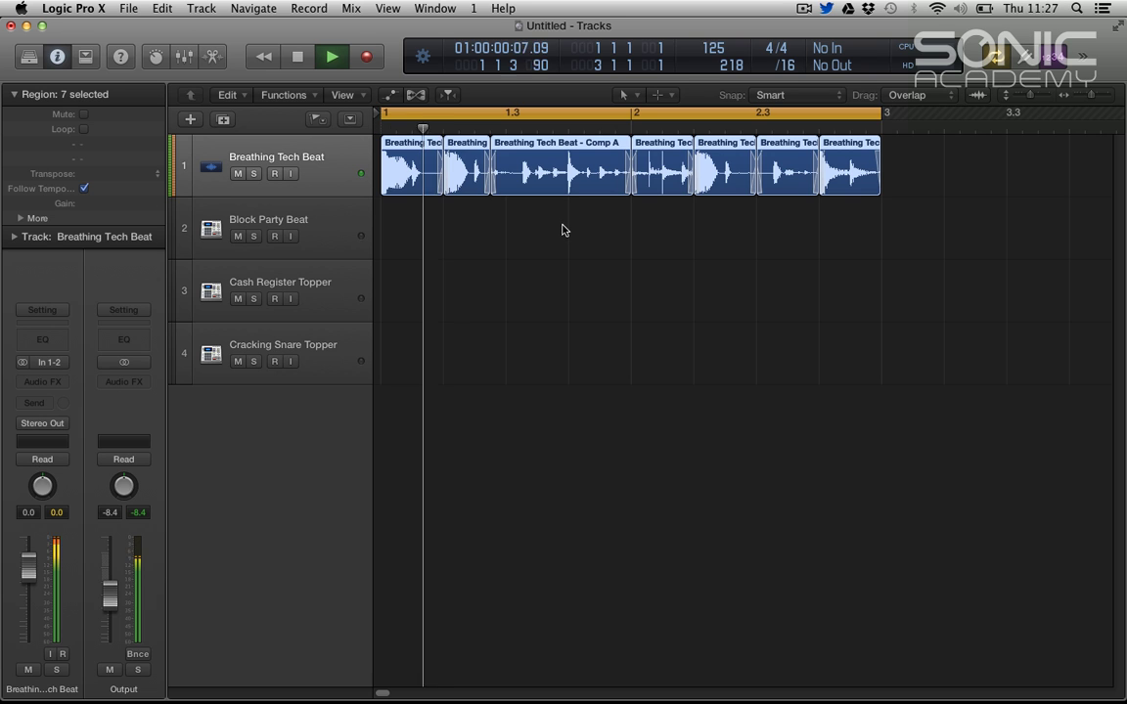
- Undo the flatten, turn Quick Swipe Comping off, and expand the take folder
{"action": "key", "text": "space"}
{"action": "key", "text": "super+z"}
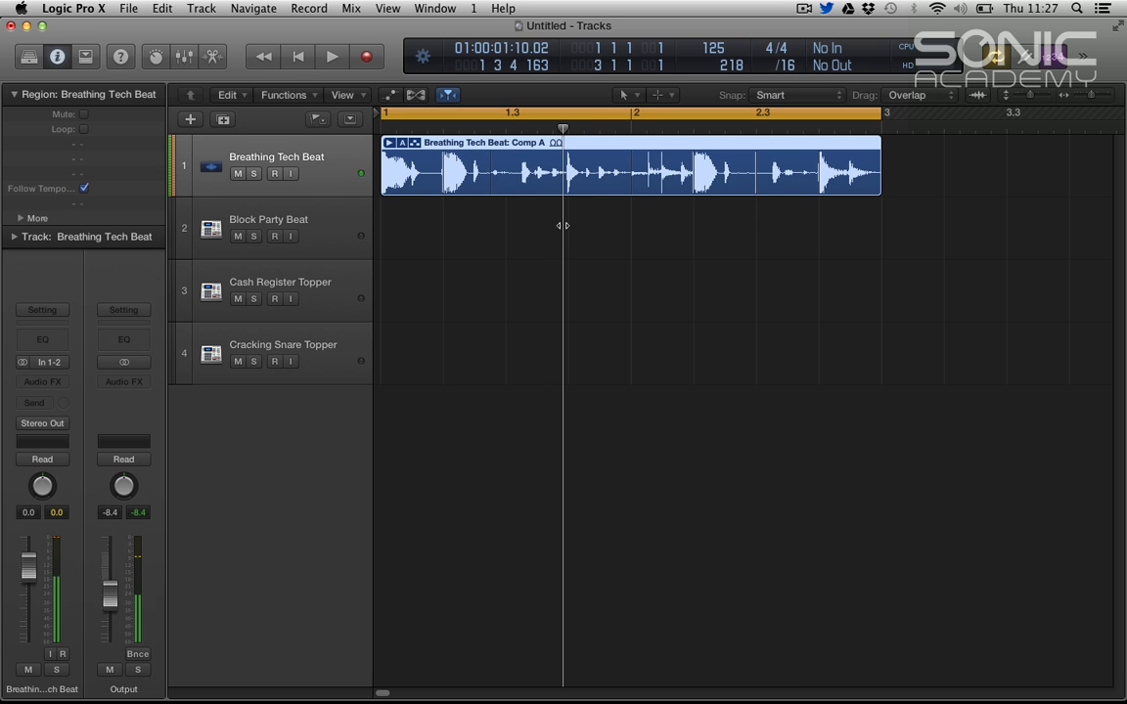
{"action": "left_click", "coordinate": [414, 143]}
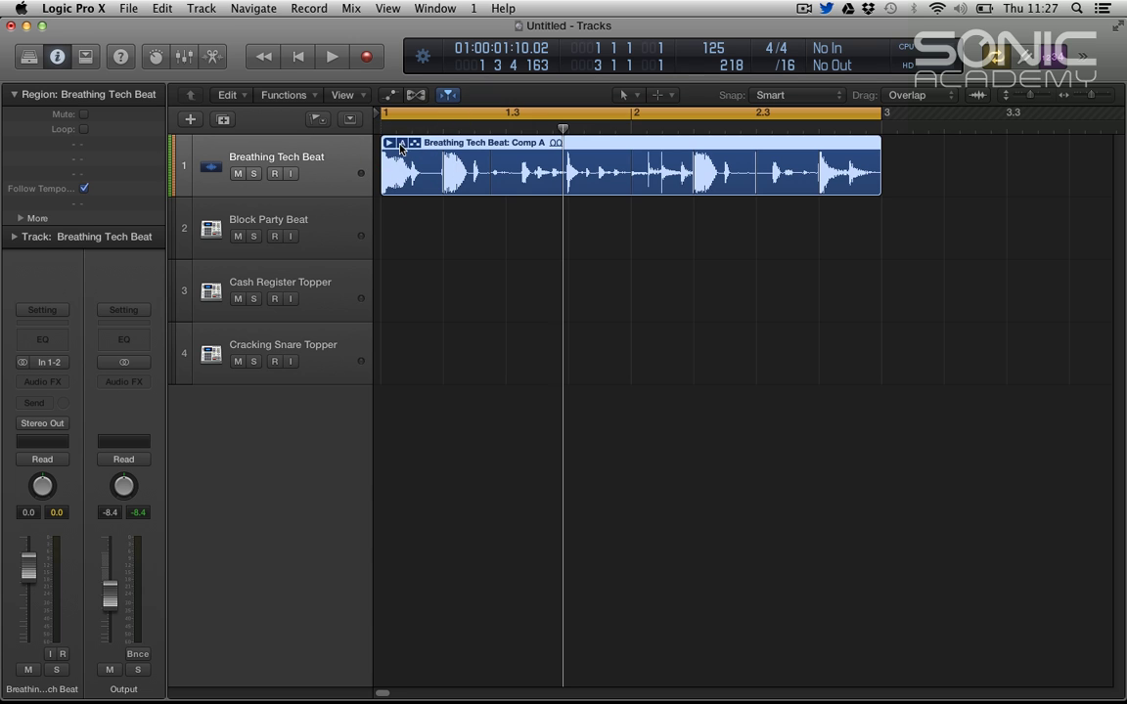
{"action": "left_click", "coordinate": [388, 143]}
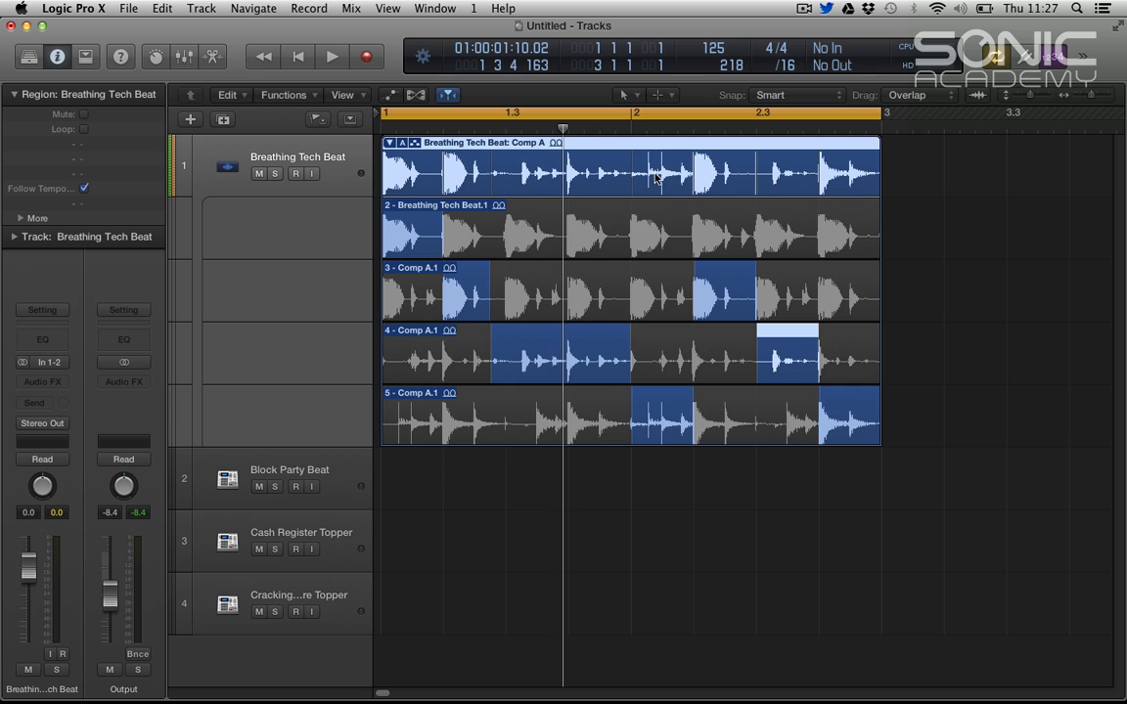
- Select the comp region and audition take 2 for the bar-2 section
{"action": "left_click", "coordinate": [654, 176]}
{"action": "left_click", "coordinate": [671, 174]}
{"action": "left_click", "coordinate": [661, 174]}
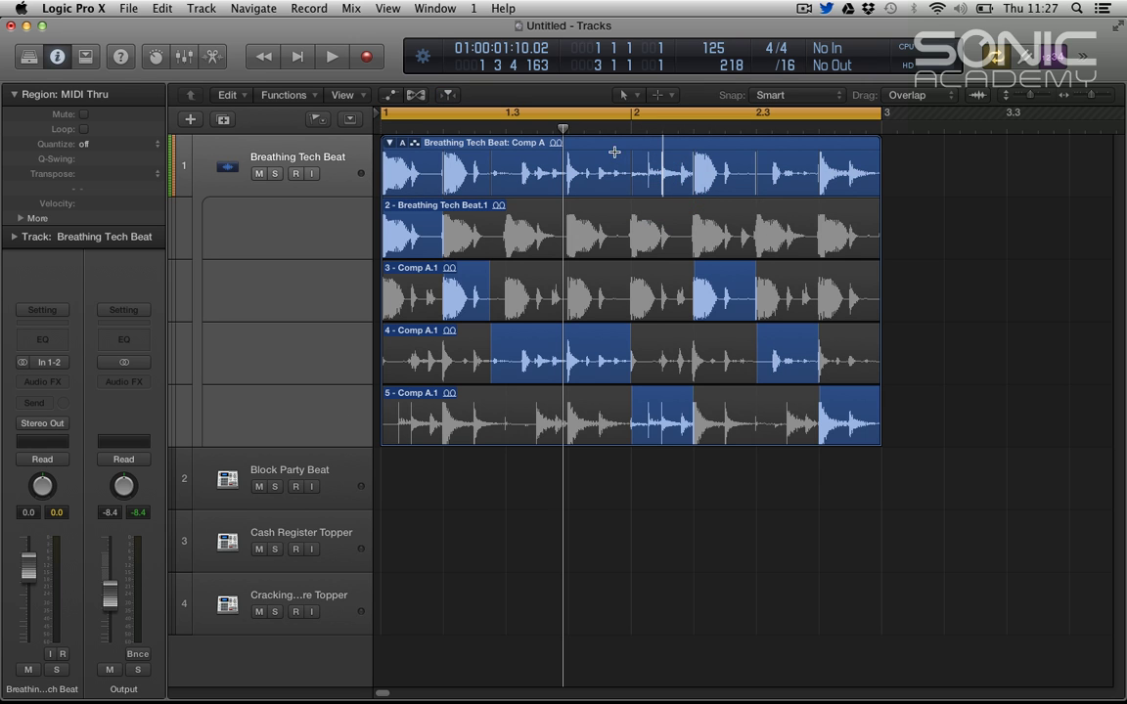
{"action": "left_click", "coordinate": [614, 156]}
{"action": "left_click", "coordinate": [661, 171]}
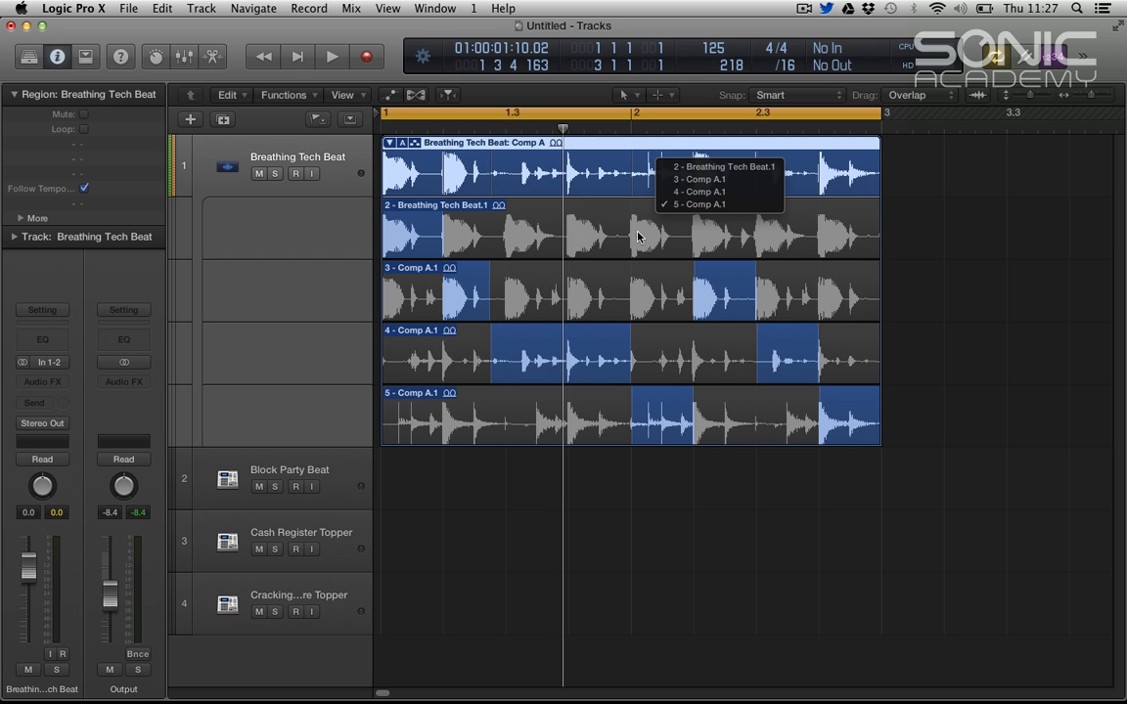
{"action": "left_click", "coordinate": [684, 167]}
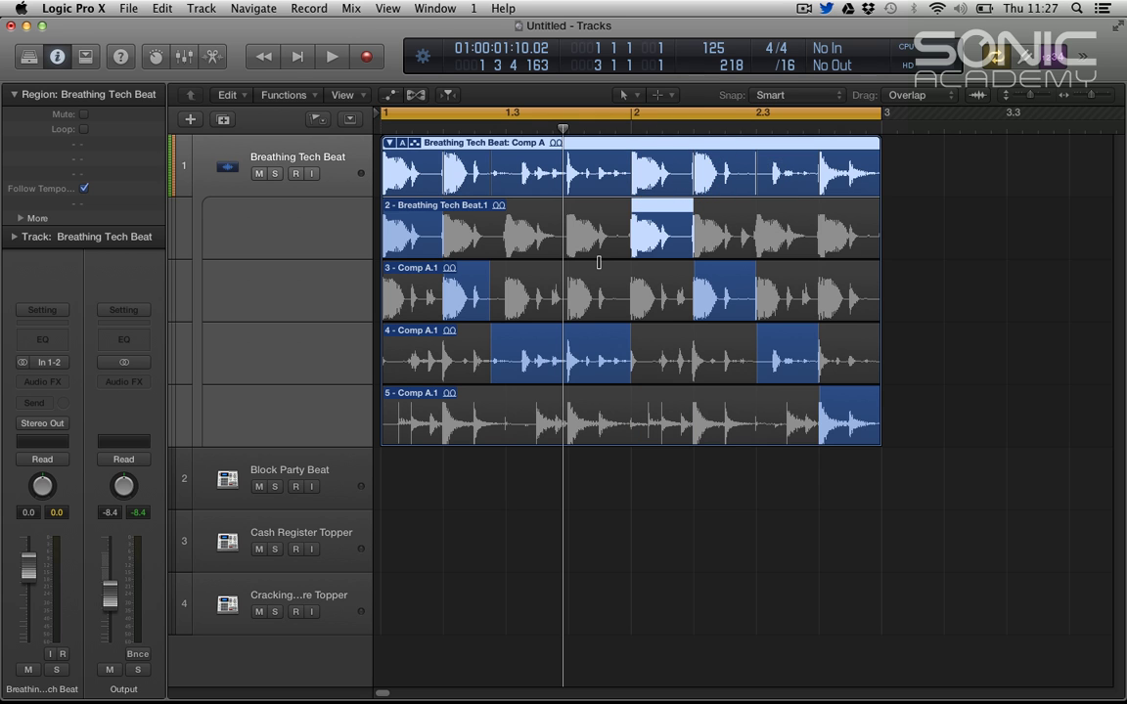
{"action": "key", "text": "space"}
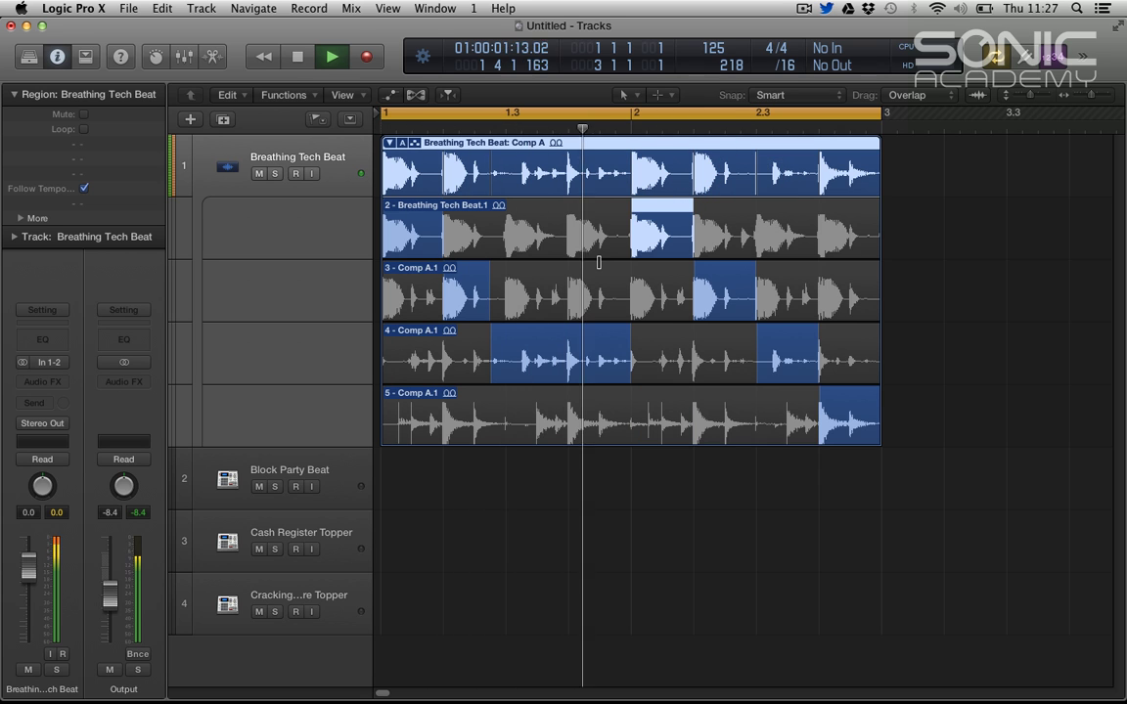
{"action": "key", "text": "space"}
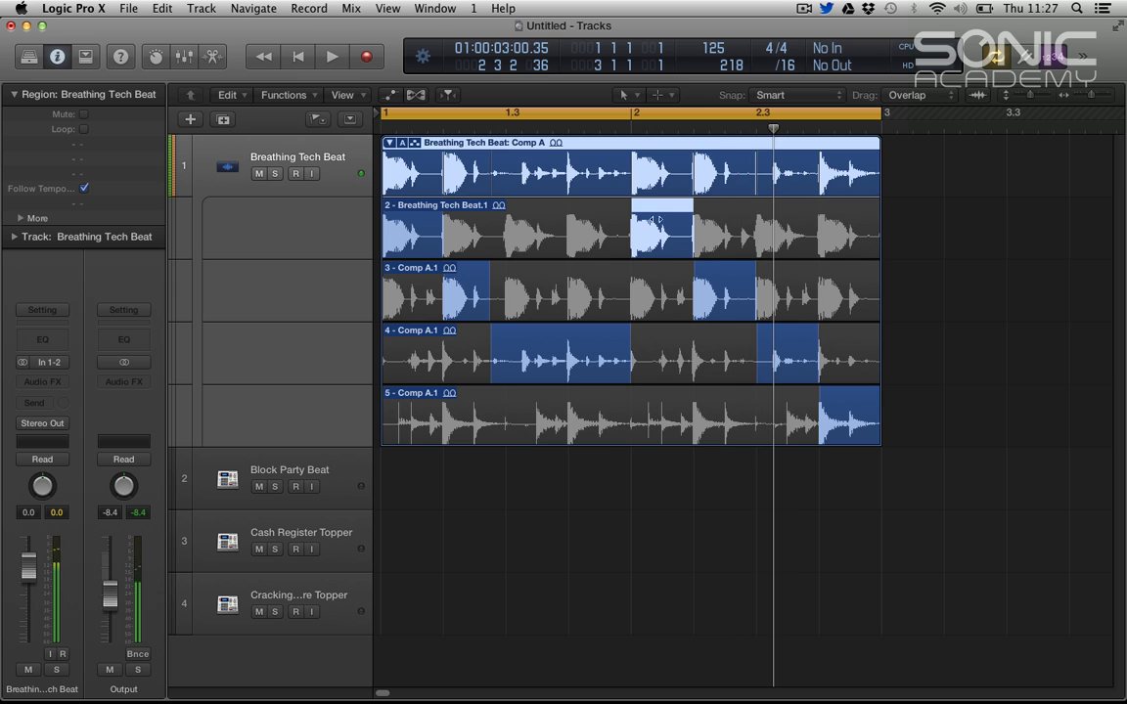
- Audition takes 3 and 4 for the bar-2 section, then settle back on take 5
{"action": "left_click", "coordinate": [659, 157]}
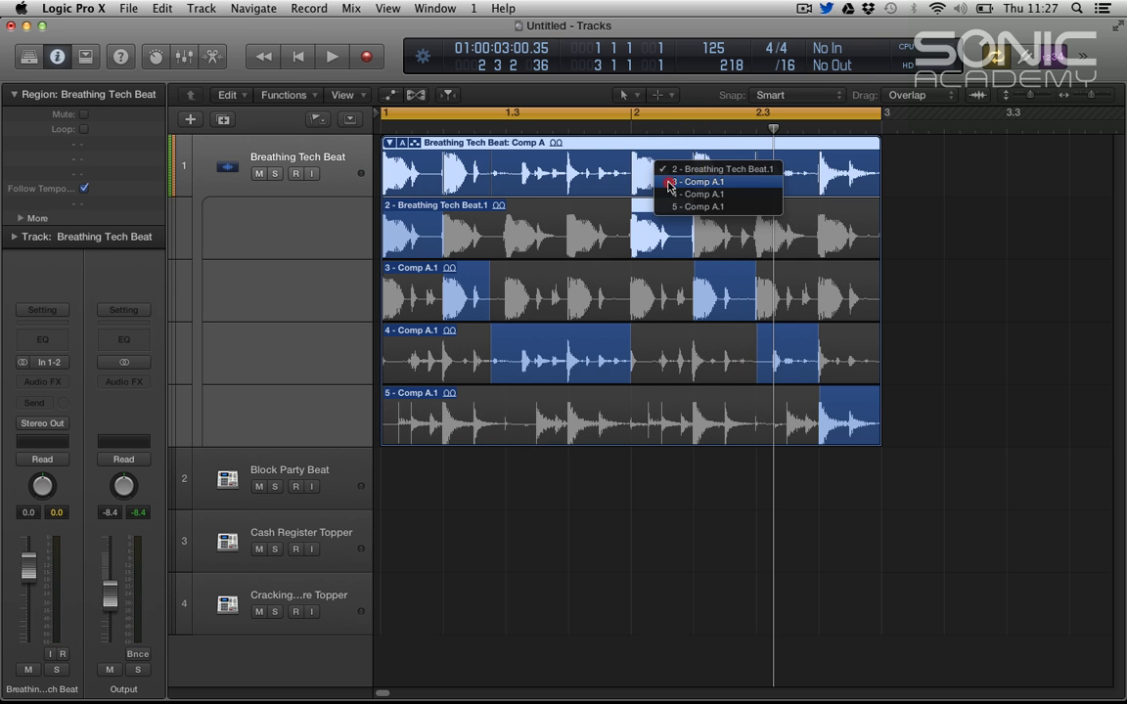
{"action": "left_click", "coordinate": [671, 186]}
{"action": "key", "text": "space"}
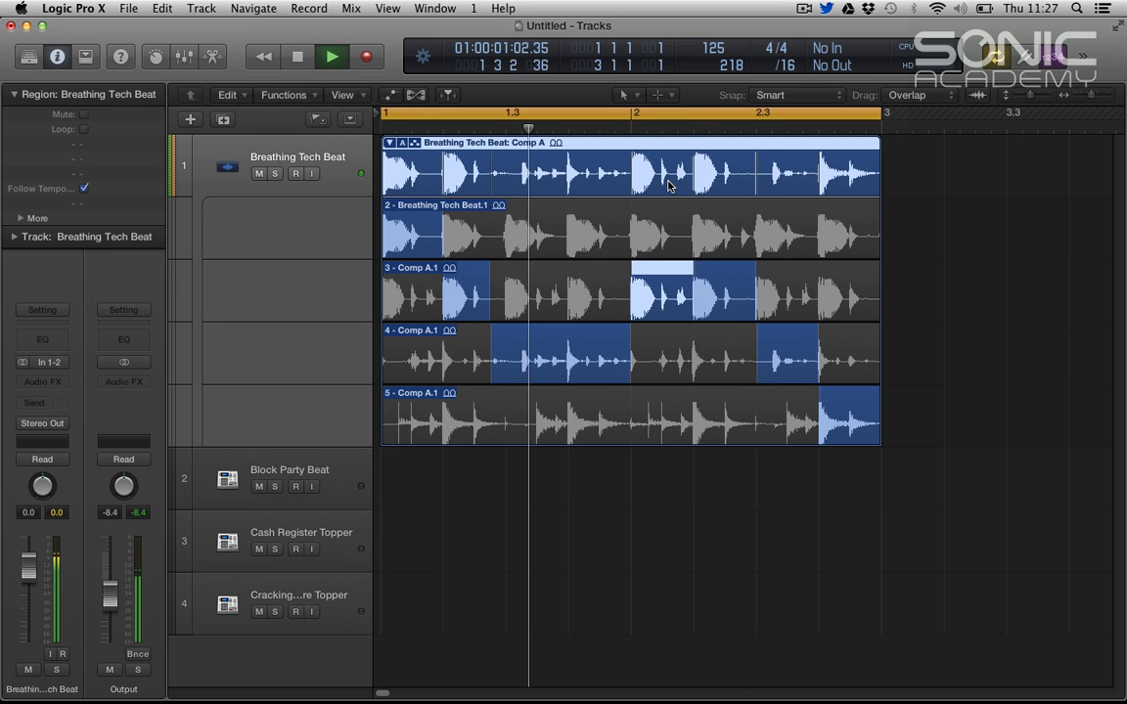
{"action": "key", "text": "space"}
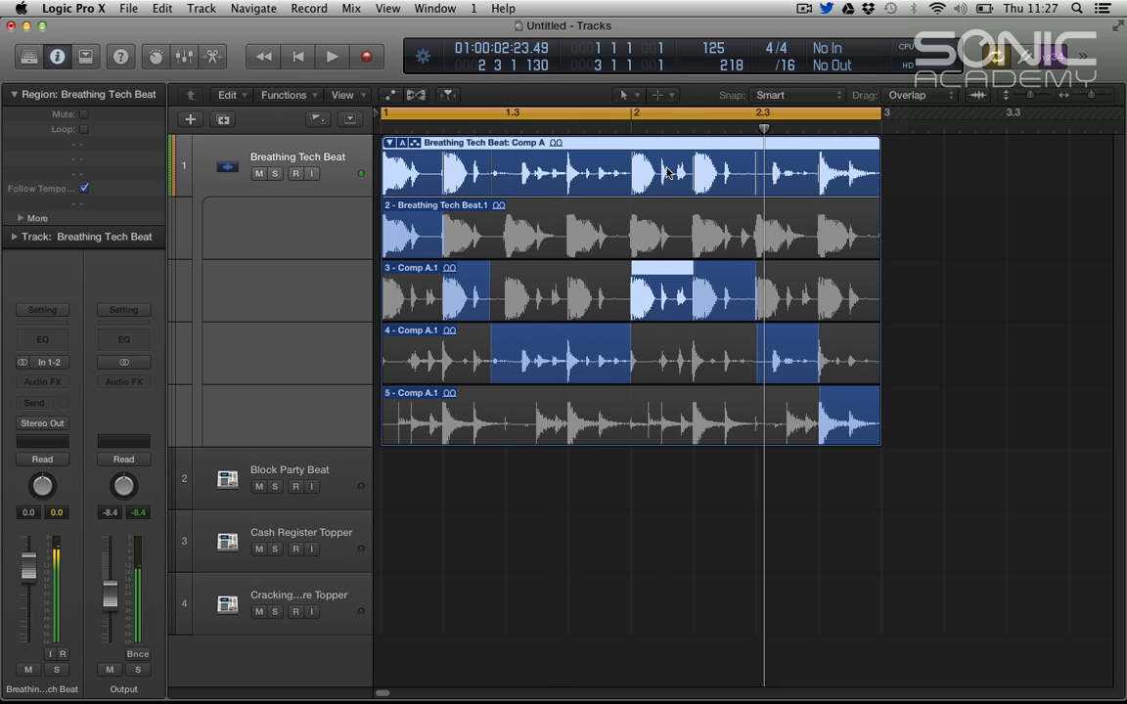
{"action": "left_click", "coordinate": [649, 156]}
{"action": "left_click", "coordinate": [674, 186]}
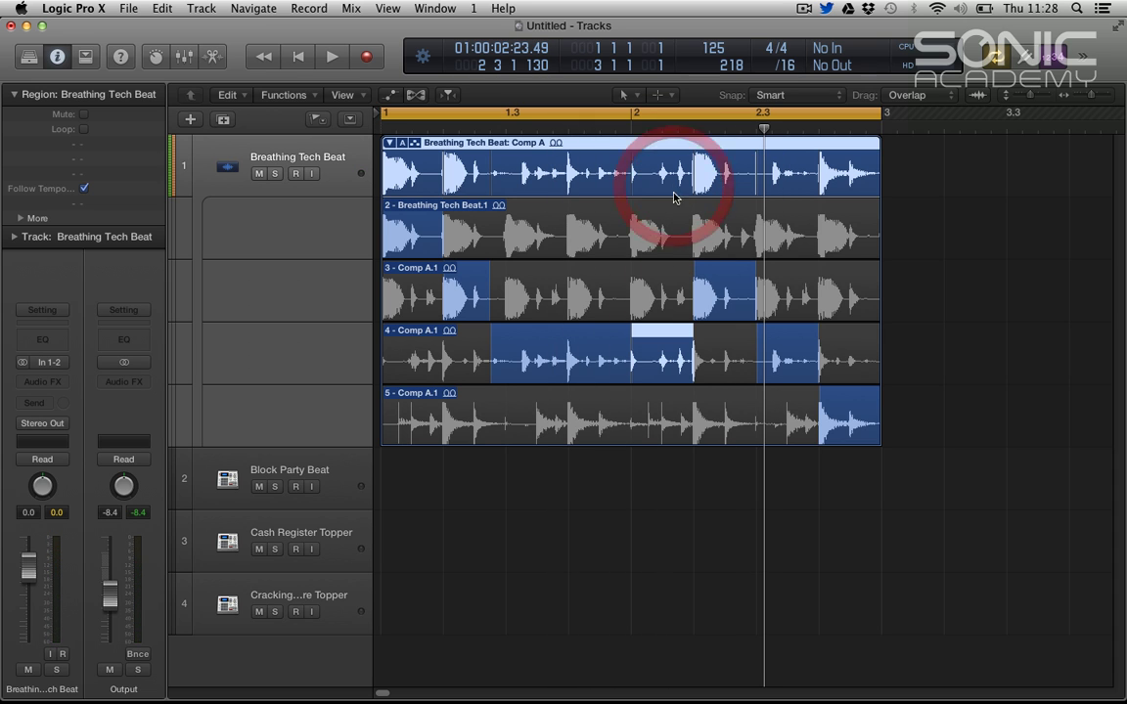
{"action": "key", "text": "space"}
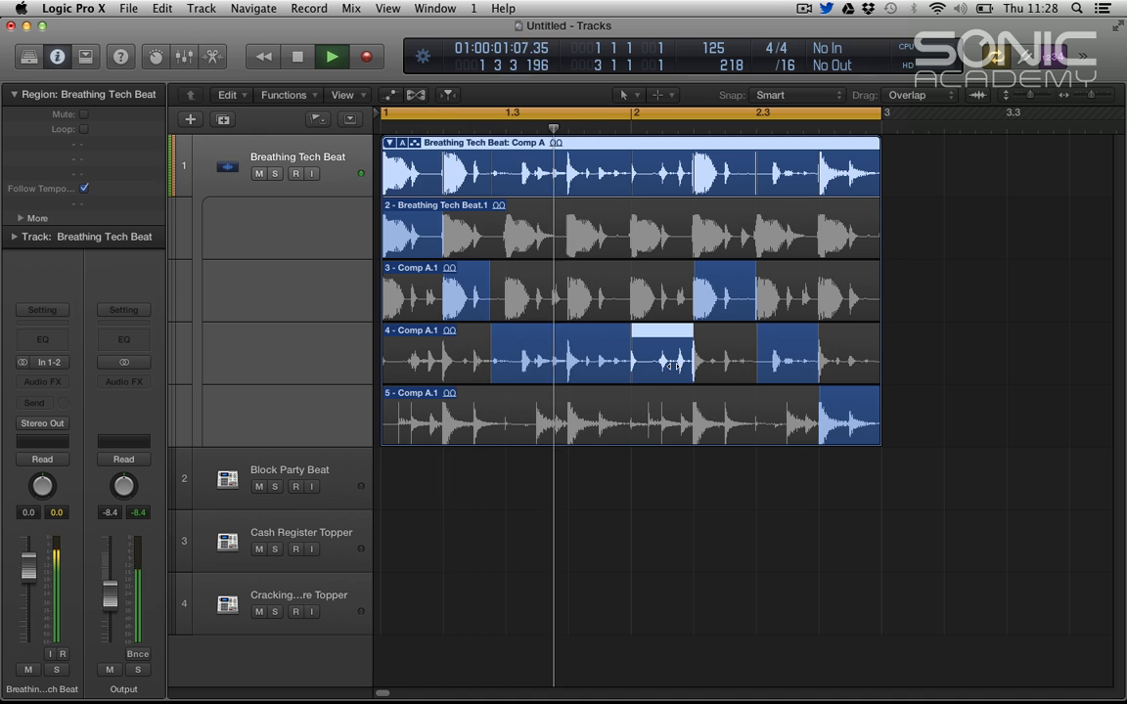
{"action": "key", "text": "space"}
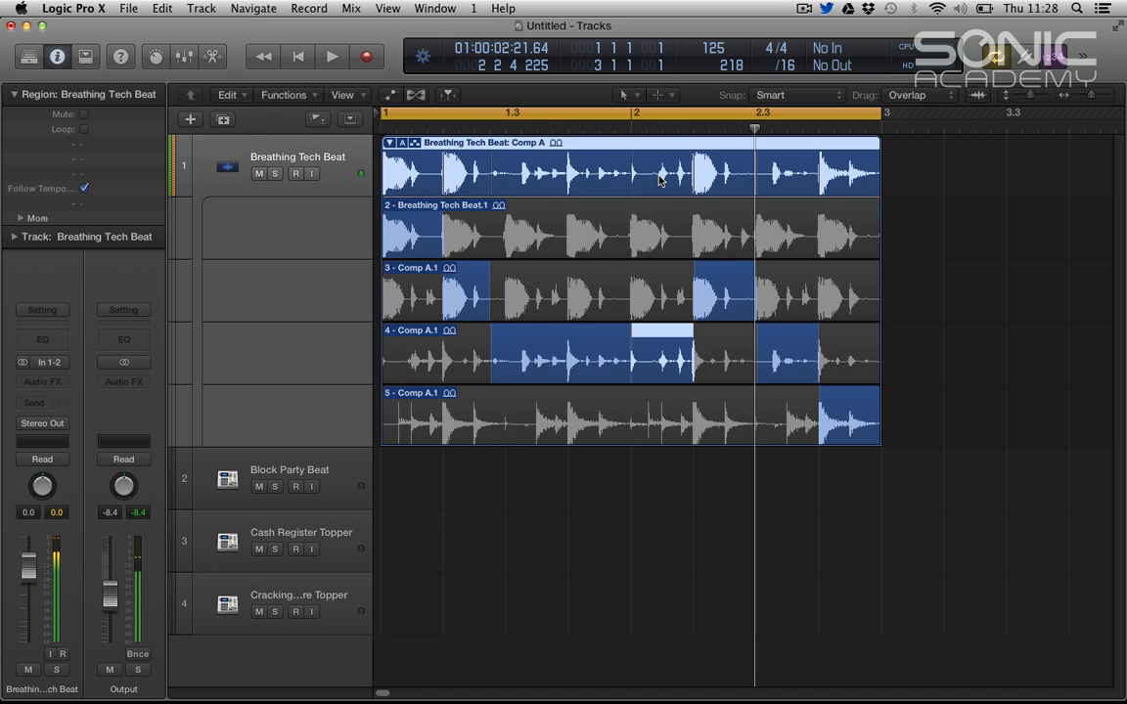
{"action": "left_click", "coordinate": [658, 179]}
{"action": "left_click", "coordinate": [703, 220]}
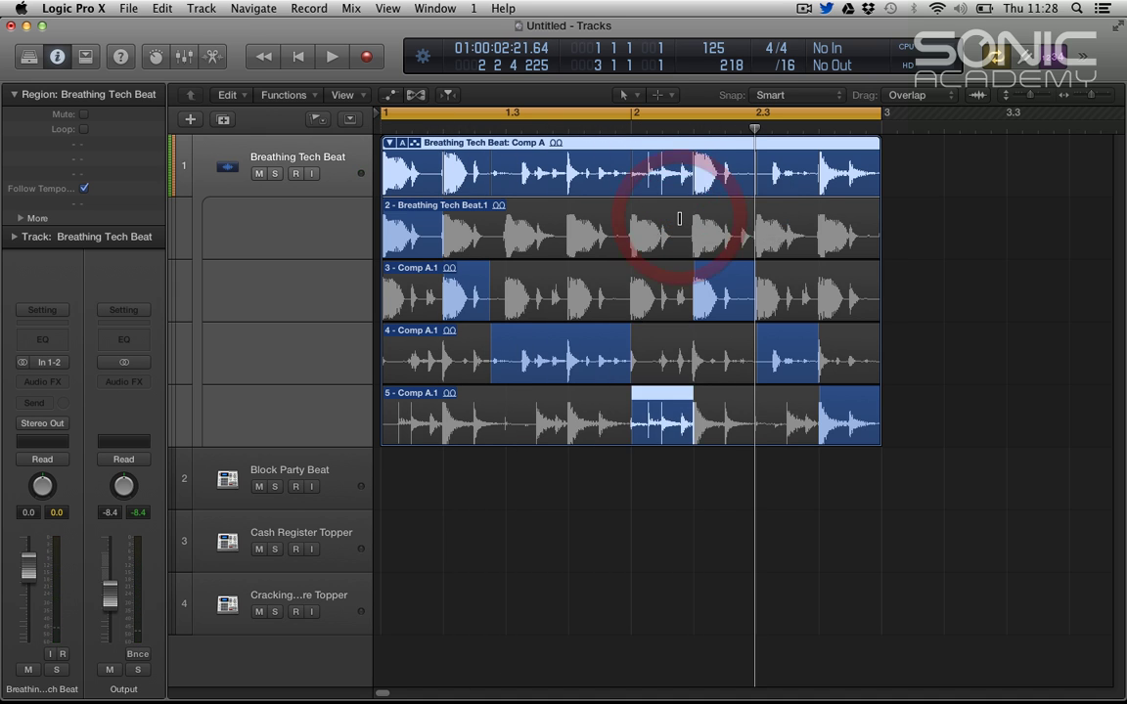
{"action": "key", "text": "space"}
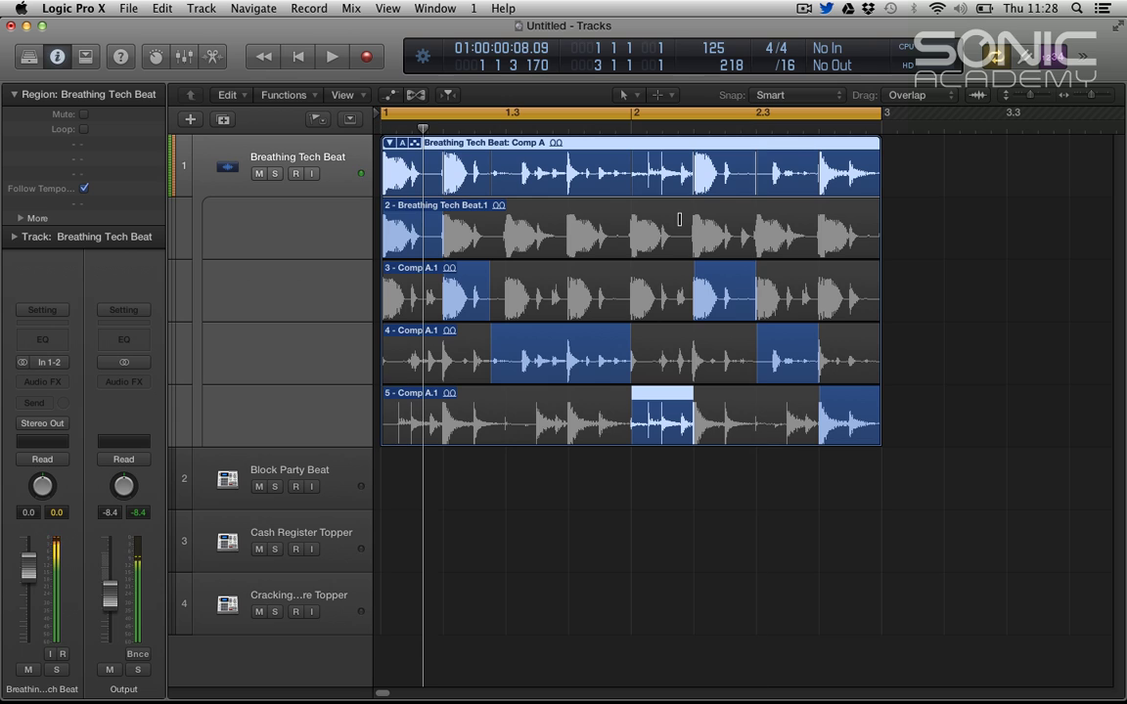
- Collapse the take folder, choose the Scissors tool, and Option-split the comp at 1 1 3 1 into 15 slices
{"action": "left_click", "coordinate": [389, 144]}
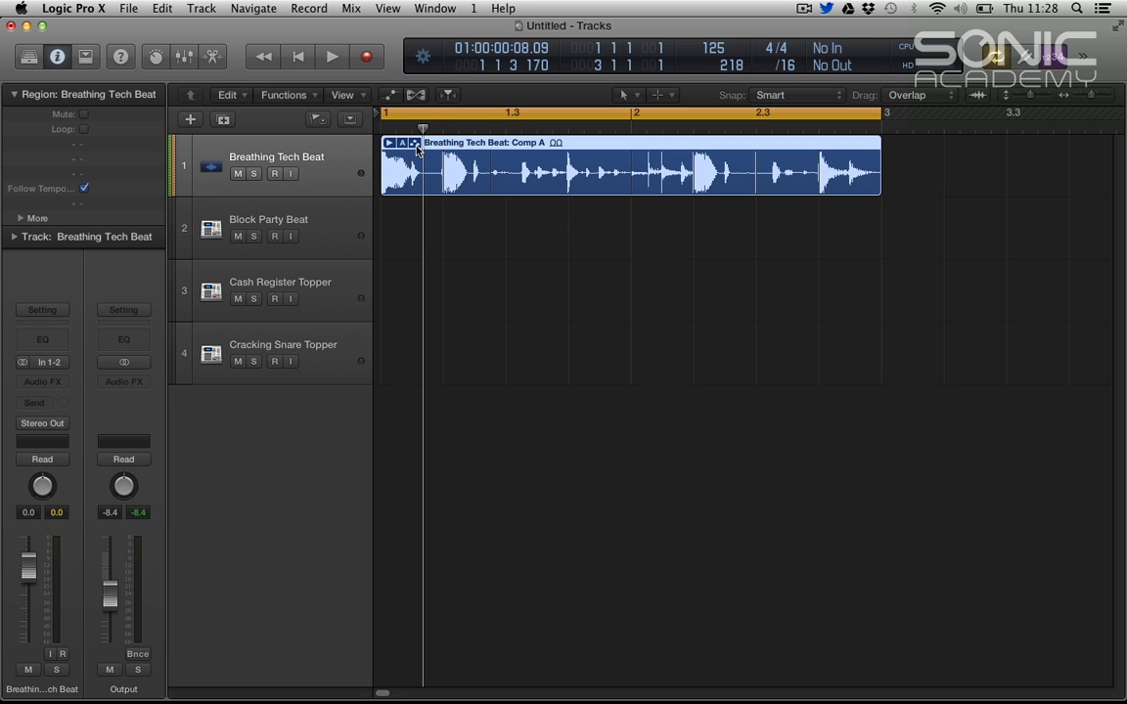
{"action": "left_click", "coordinate": [415, 144]}
{"action": "key", "text": "t"}
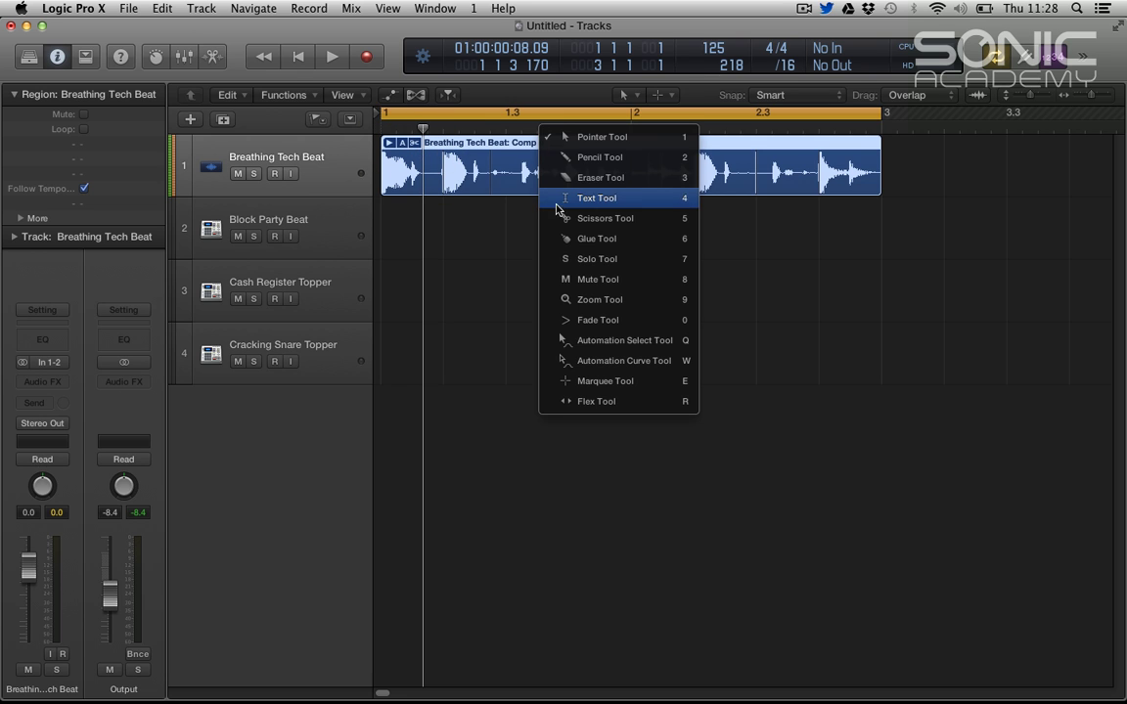
{"action": "left_click", "coordinate": [568, 223]}
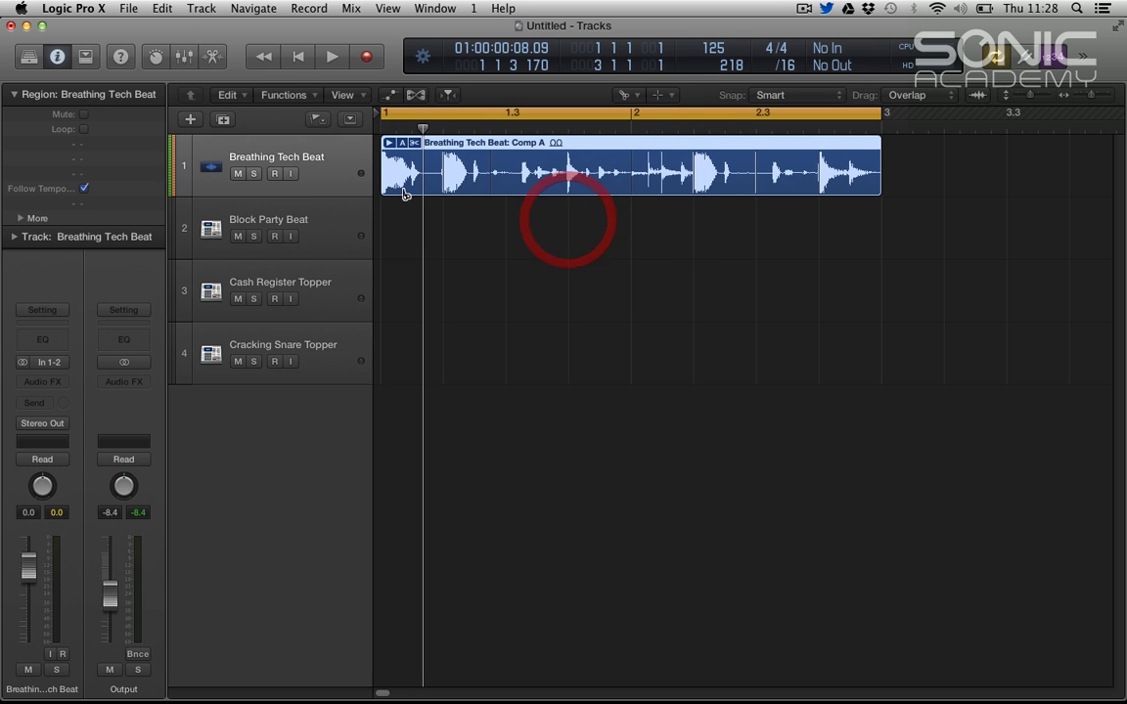
{"action": "left_click", "coordinate": [457, 125]}
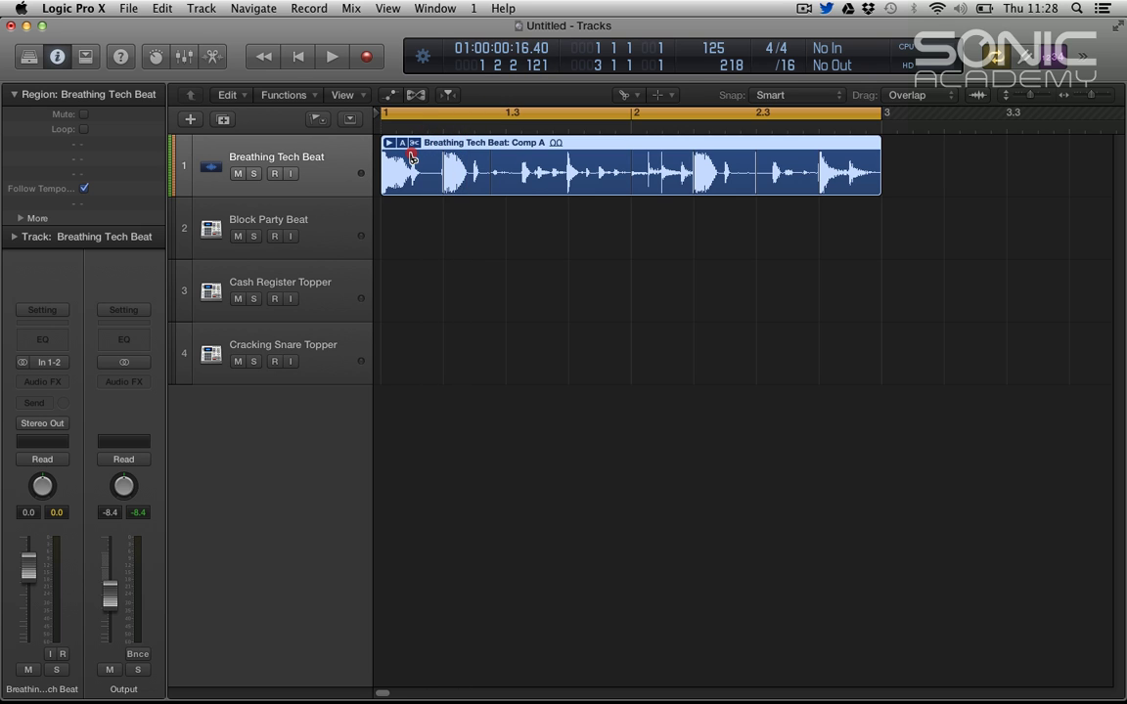
{"action": "left_click_drag", "start_coordinate": [412, 158], "coordinate": [413, 158]}
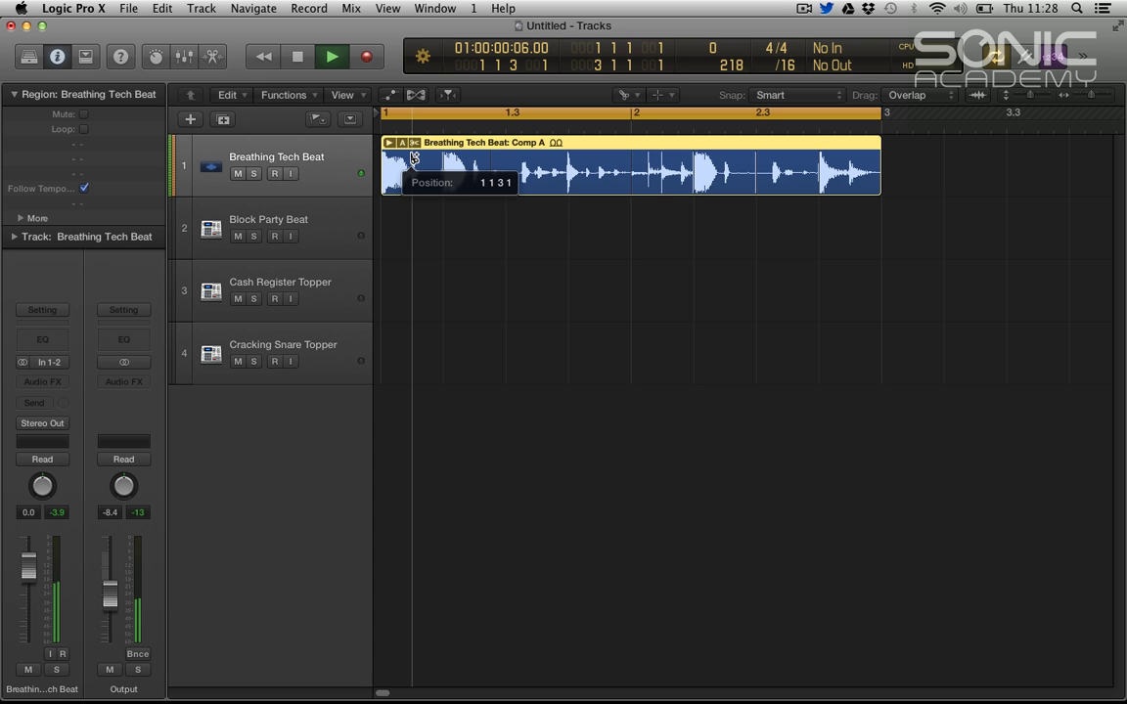
{"action": "left_click_drag", "start_coordinate": [413, 157], "coordinate": [412, 154]}
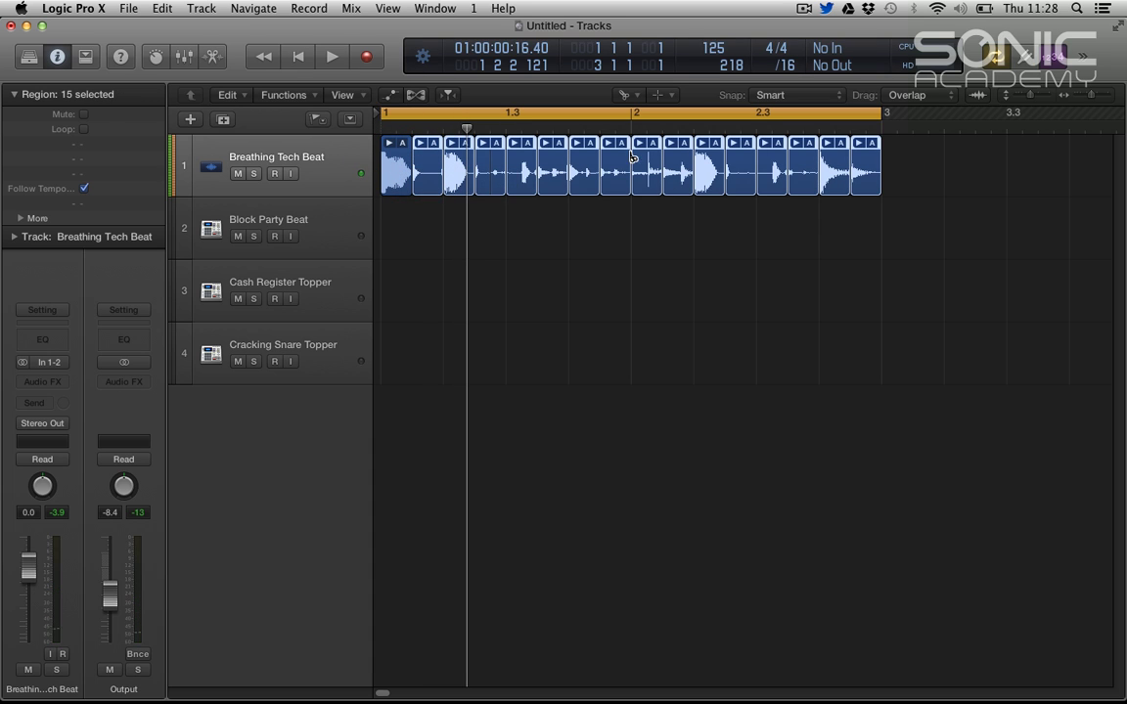
- With the Pointer Tool, delete the eleventh Breathing Tech Beat slice
{"action": "key", "text": "t"}
{"action": "left_click", "coordinate": [588, 213]}
{"action": "left_click", "coordinate": [598, 217]}
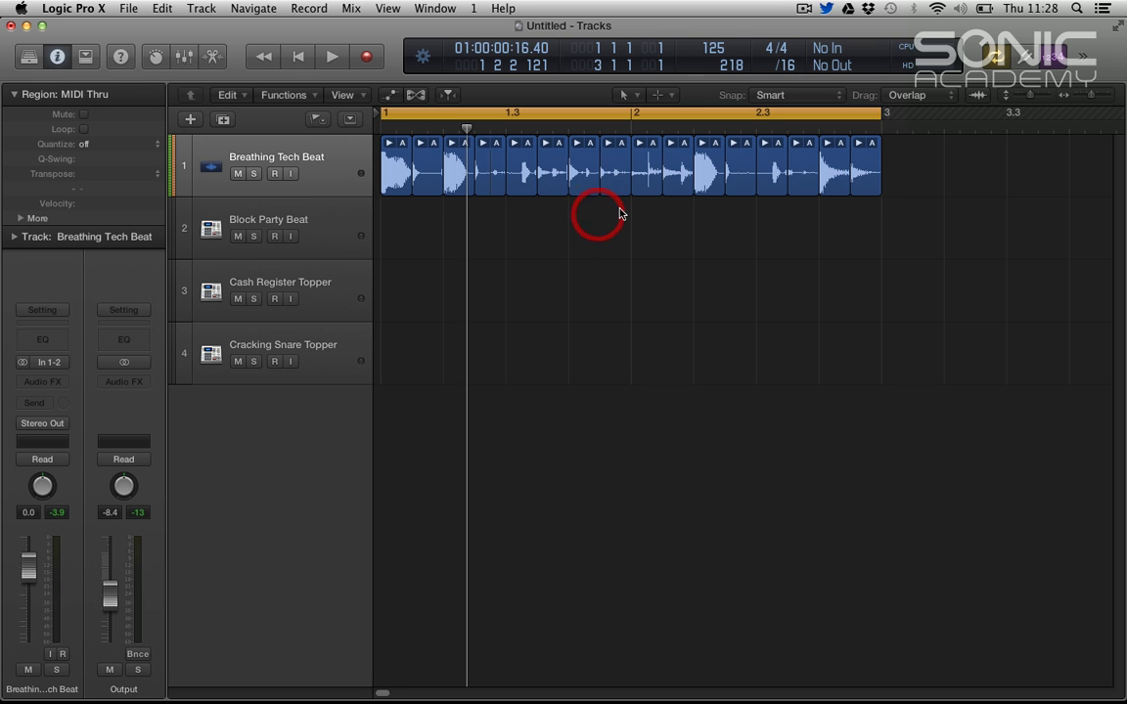
{"action": "left_click", "coordinate": [709, 174]}
{"action": "key", "text": "Delete"}
- Move slice 10 into the gap at 2 2 1 1 and play the rearranged beat
{"action": "left_click", "coordinate": [682, 174]}
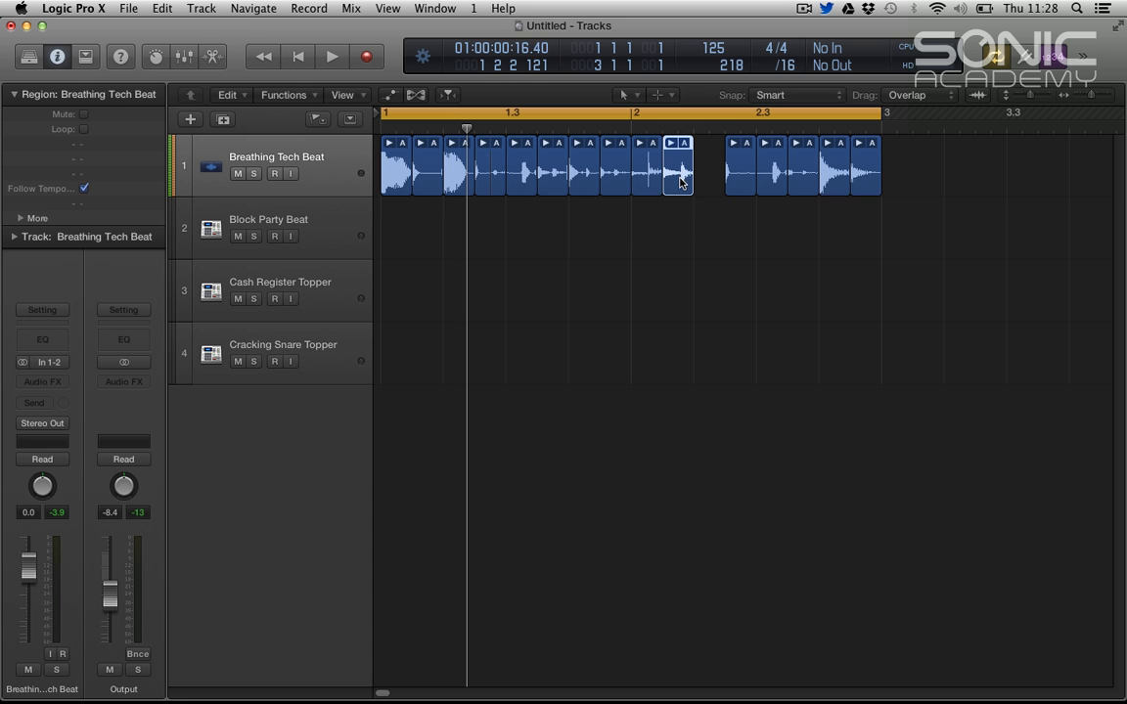
{"action": "left_click_drag", "start_coordinate": [682, 180], "coordinate": [712, 177]}
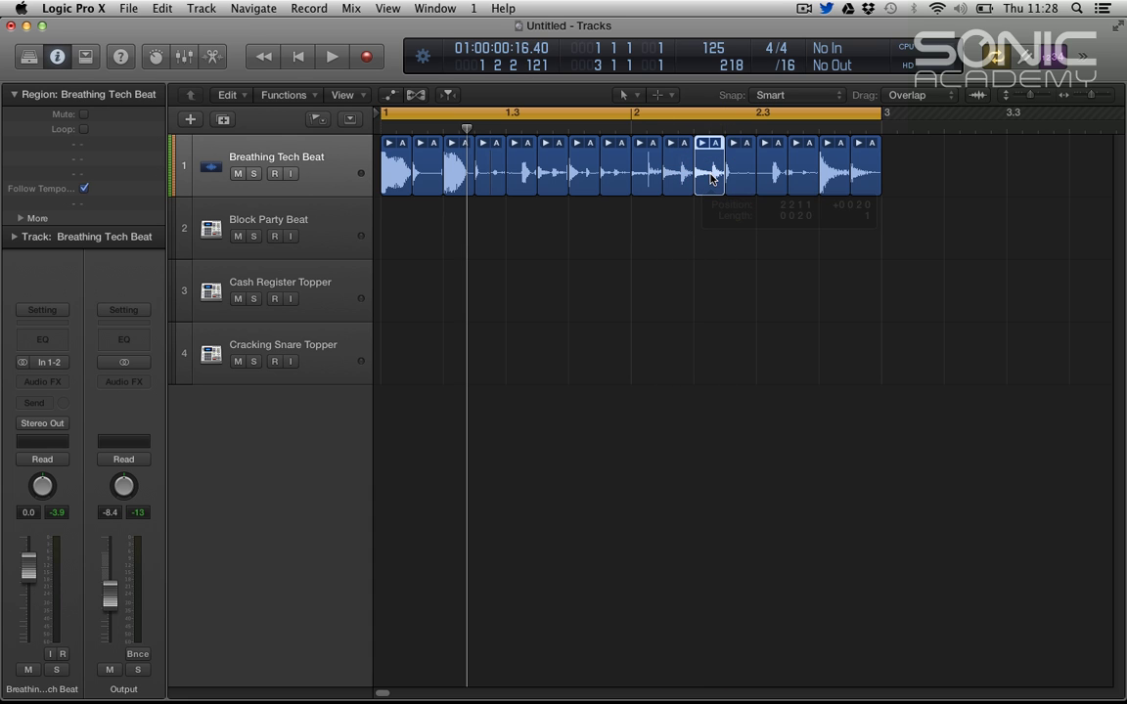
{"action": "key", "text": "space"}
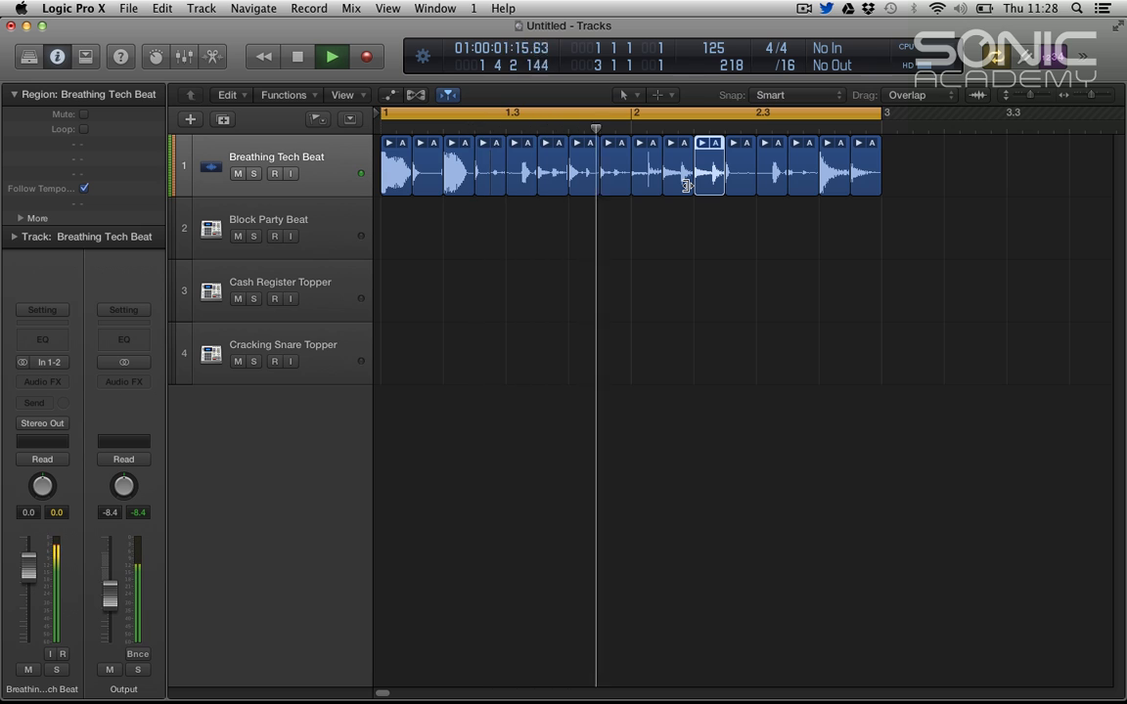
{"action": "key", "text": "space"}
- Zoom in and cut off a 1/16 piece at 2.2.4.1 with the Scissors Tool
{"action": "left_click", "coordinate": [775, 199], "text": "ctrl+alt"}
{"action": "left_click", "coordinate": [775, 199], "text": "ctrl+alt"}
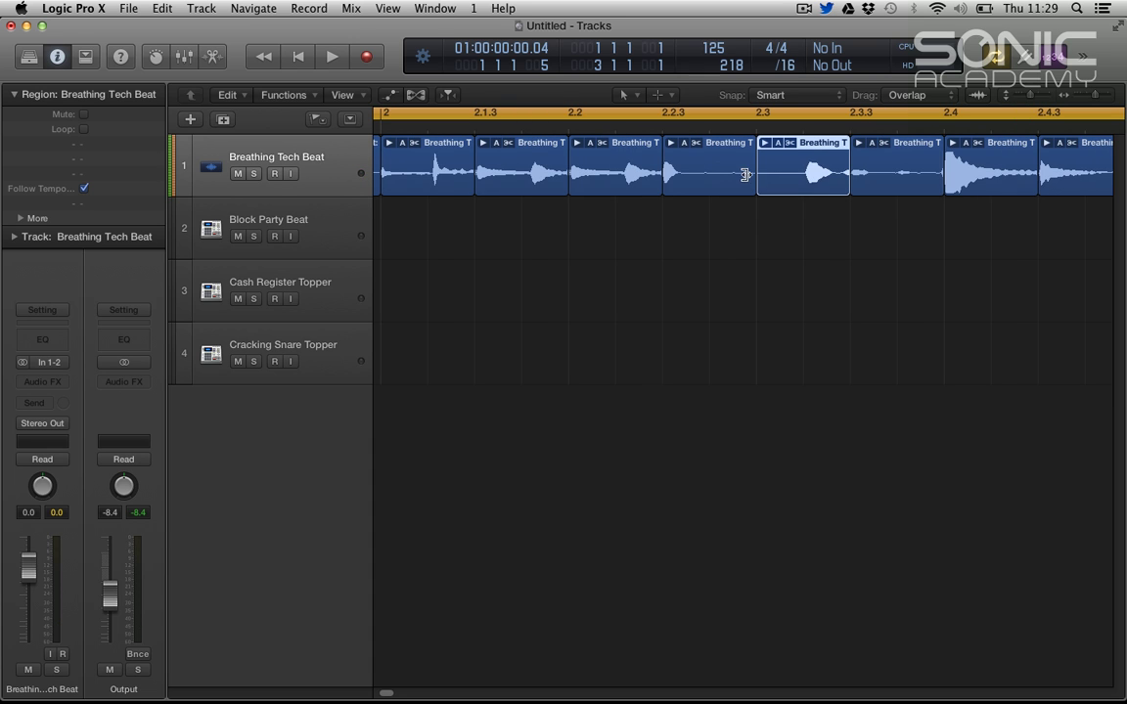
{"action": "key", "text": "t"}
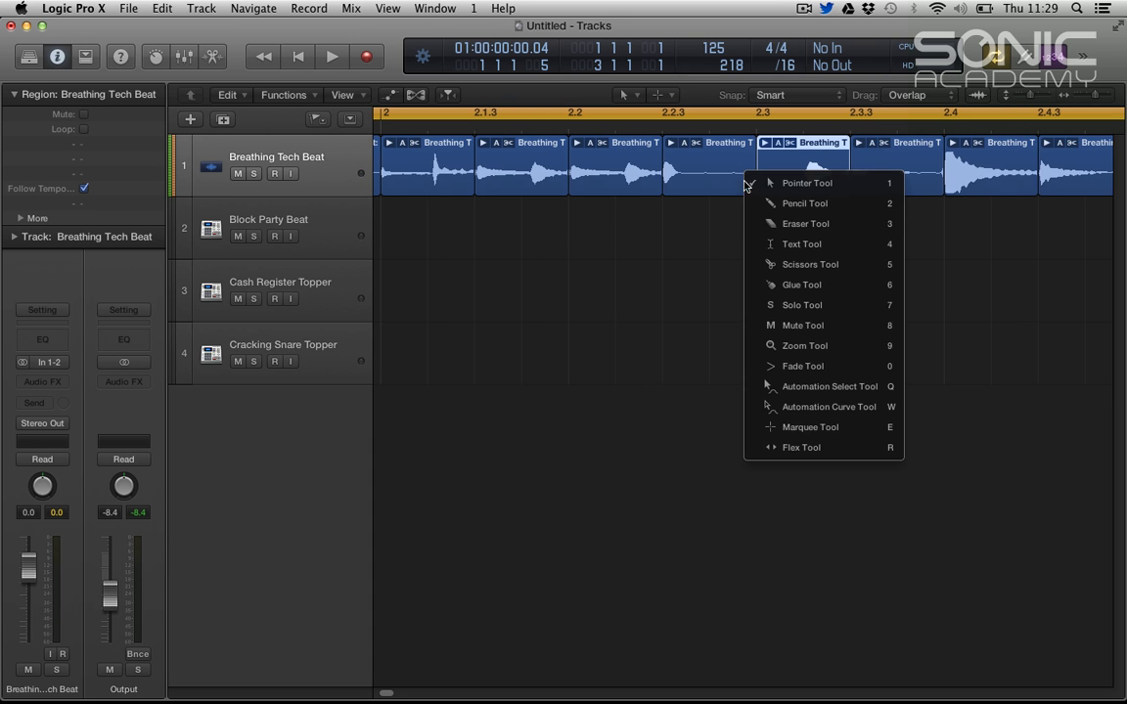
{"action": "left_click", "coordinate": [783, 265]}
{"action": "left_click", "coordinate": [717, 181]}
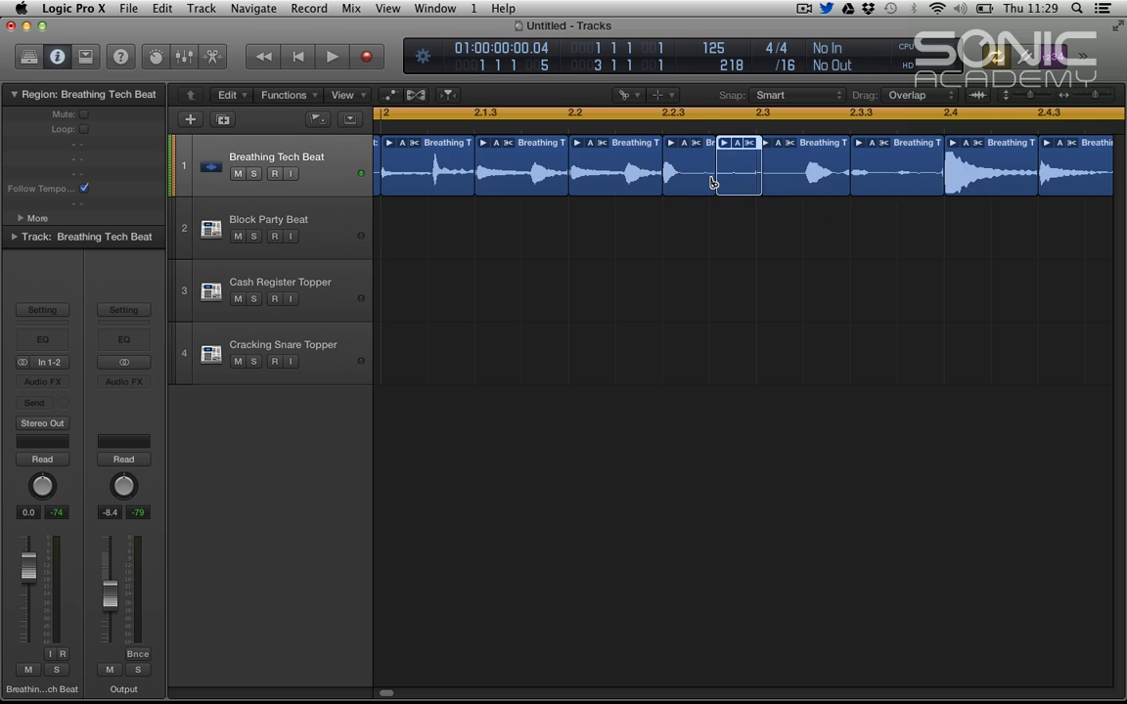
{"action": "left_click_drag", "start_coordinate": [712, 182], "coordinate": [706, 182]}
- Replace the slice at bar 2.3 with the sixteenth piece, then zoom out and play
{"action": "key", "text": "t"}
{"action": "left_click", "coordinate": [777, 184]}
{"action": "left_click", "coordinate": [786, 186]}
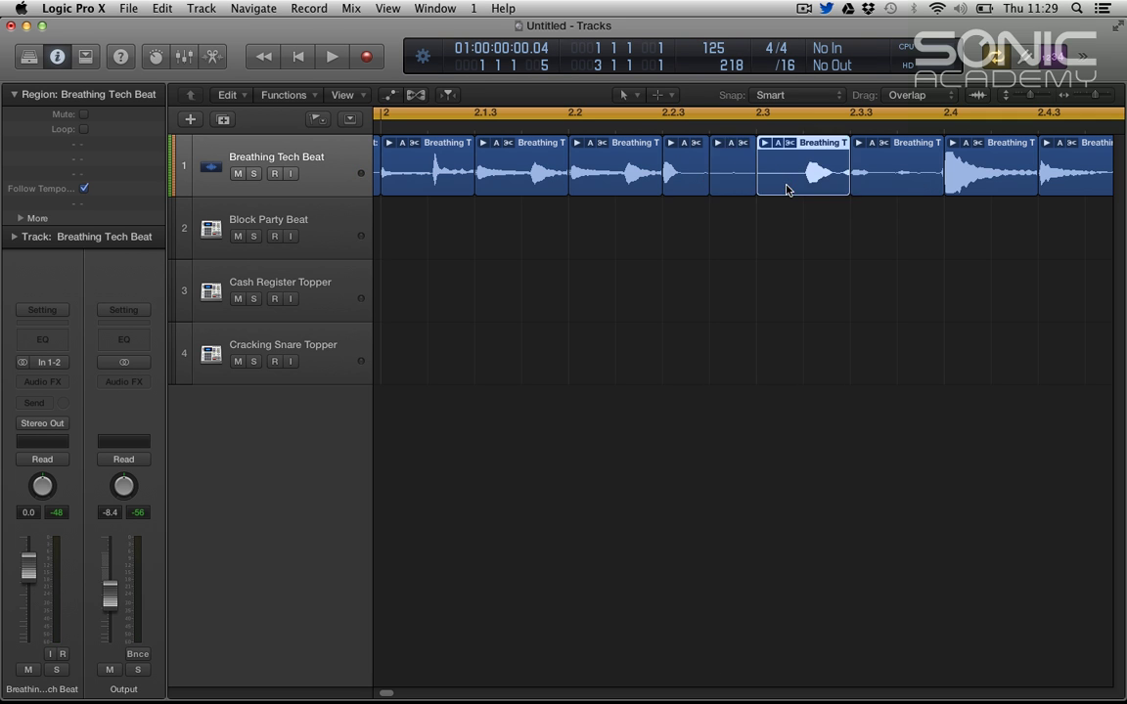
{"action": "key", "text": "Delete"}
{"action": "left_click_drag", "start_coordinate": [729, 182], "coordinate": [825, 184]}
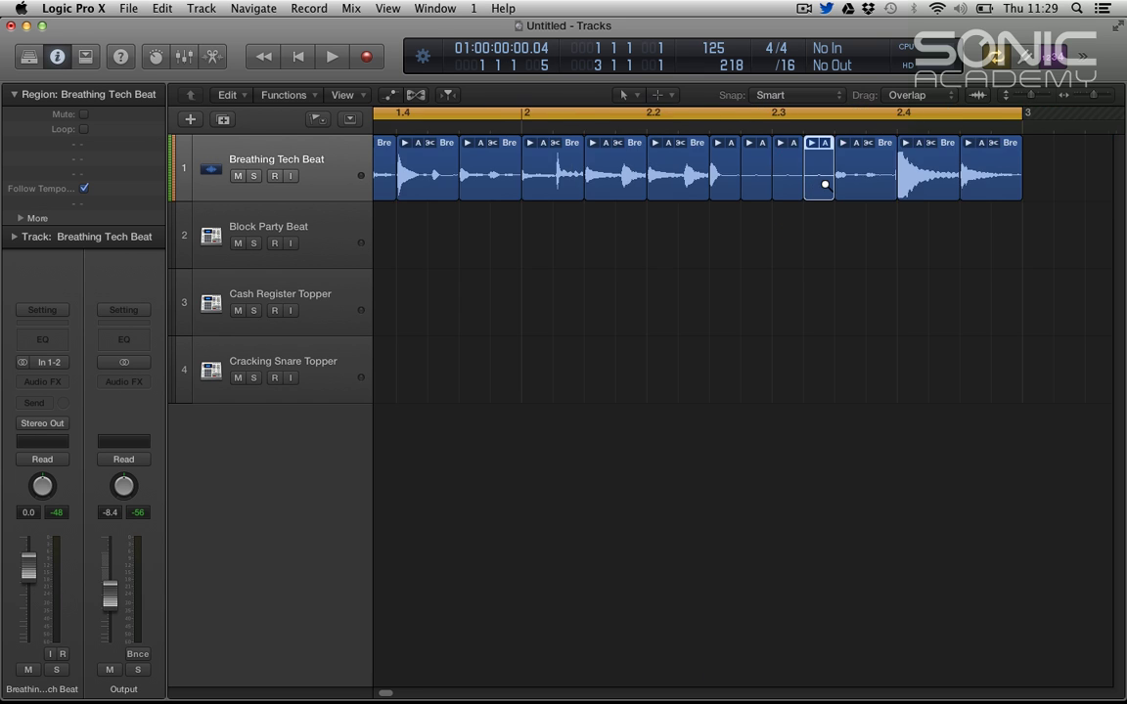
{"action": "key", "text": "super+Left"}
{"action": "key", "text": "super+Left"}
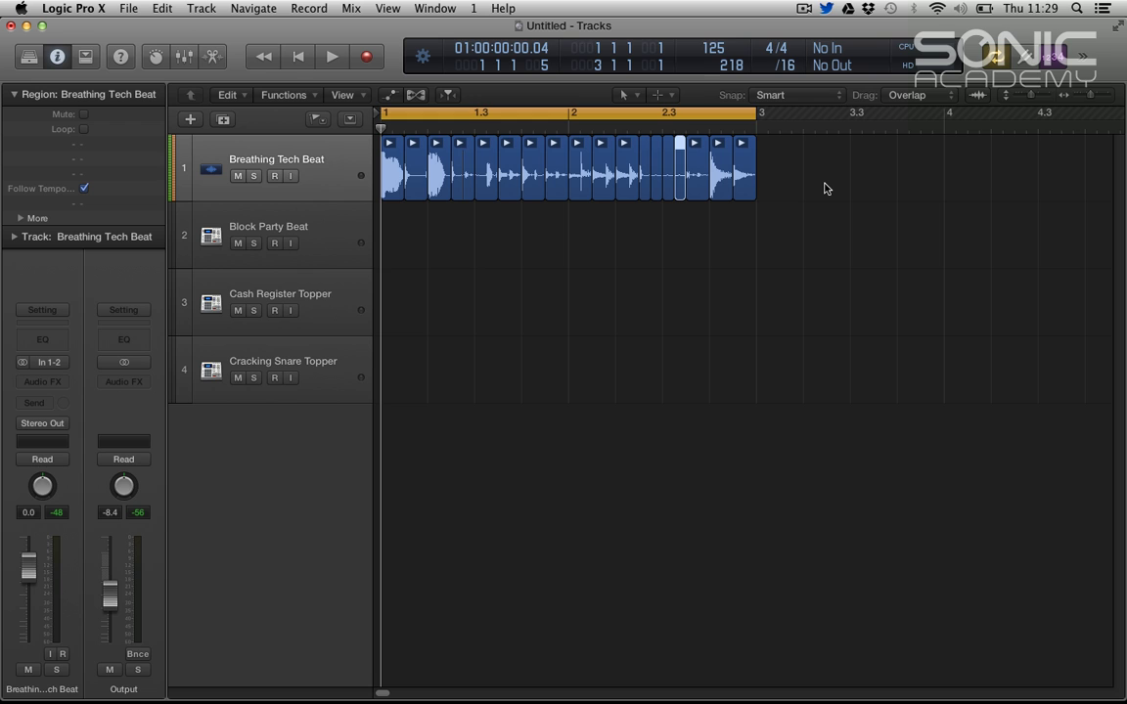
{"action": "key", "text": "space"}
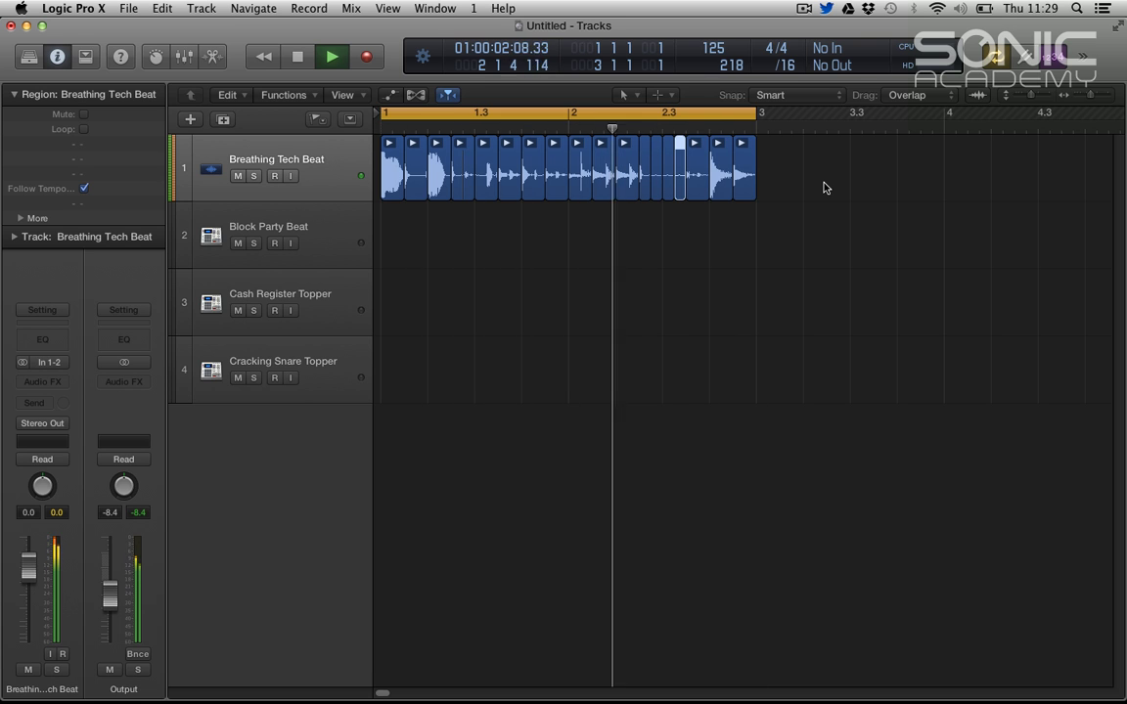
- Stop playback and insert a stereo Bitcrusher from Distortion on the Breathing Tech Beat track
{"action": "key", "text": "space"}
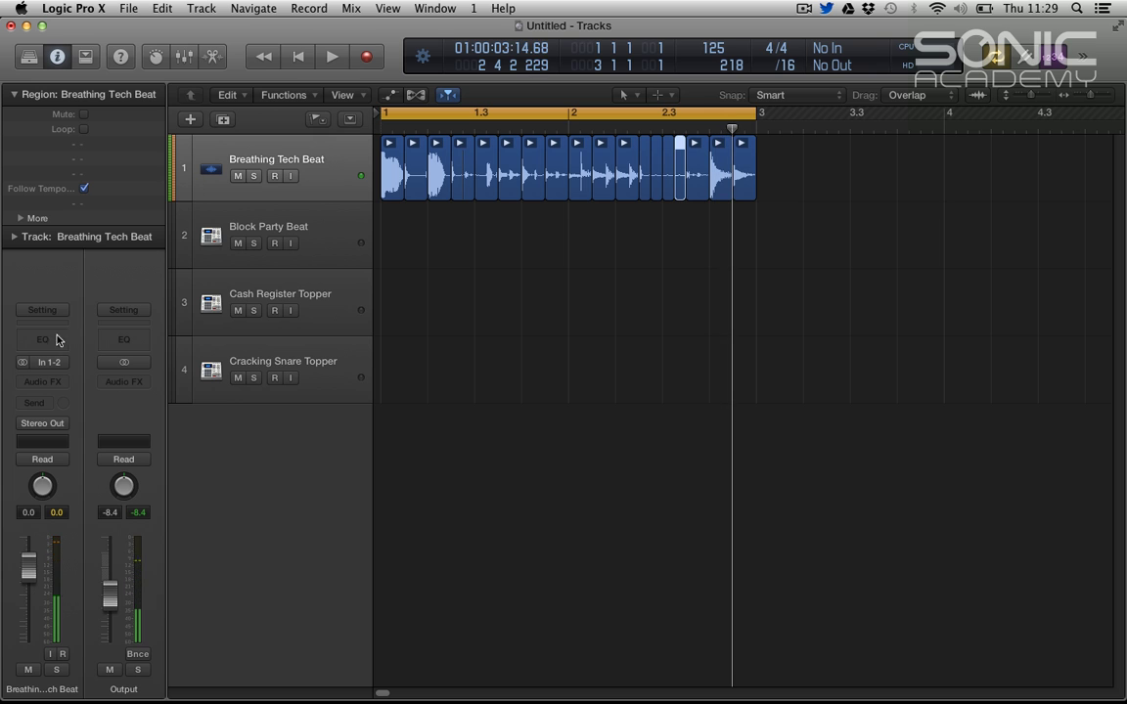
{"action": "left_click", "coordinate": [44, 381]}
{"action": "mouse_move", "coordinate": [72, 433]}
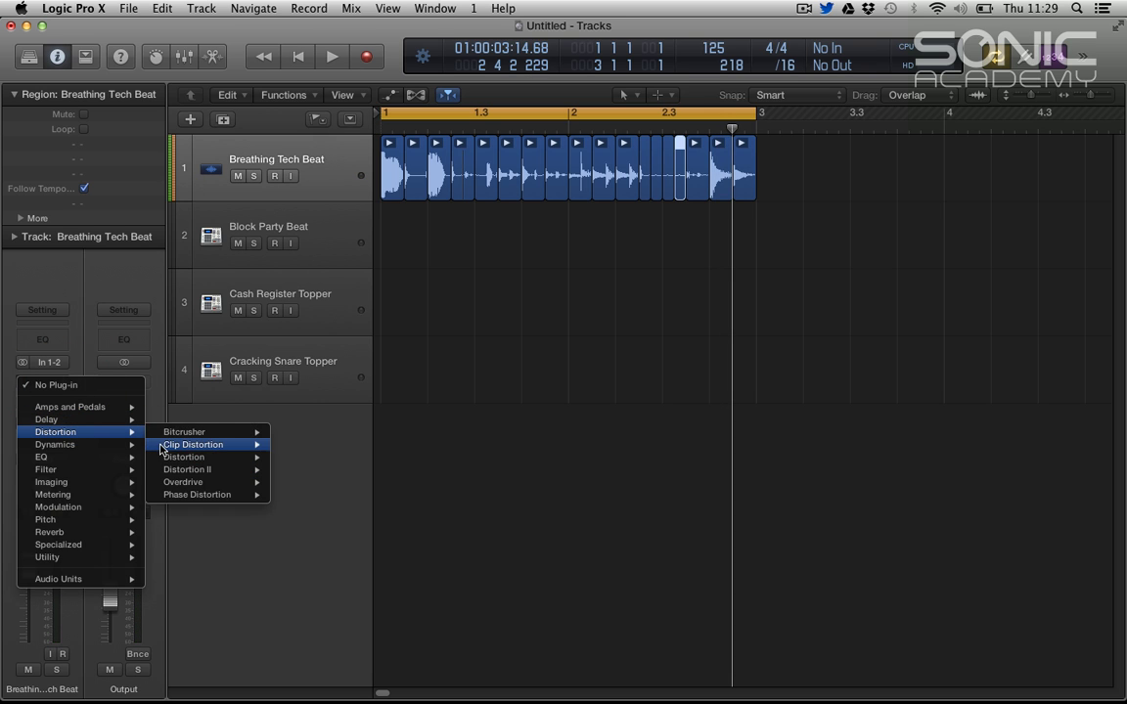
{"action": "mouse_move", "coordinate": [181, 432]}
{"action": "left_click", "coordinate": [309, 431]}
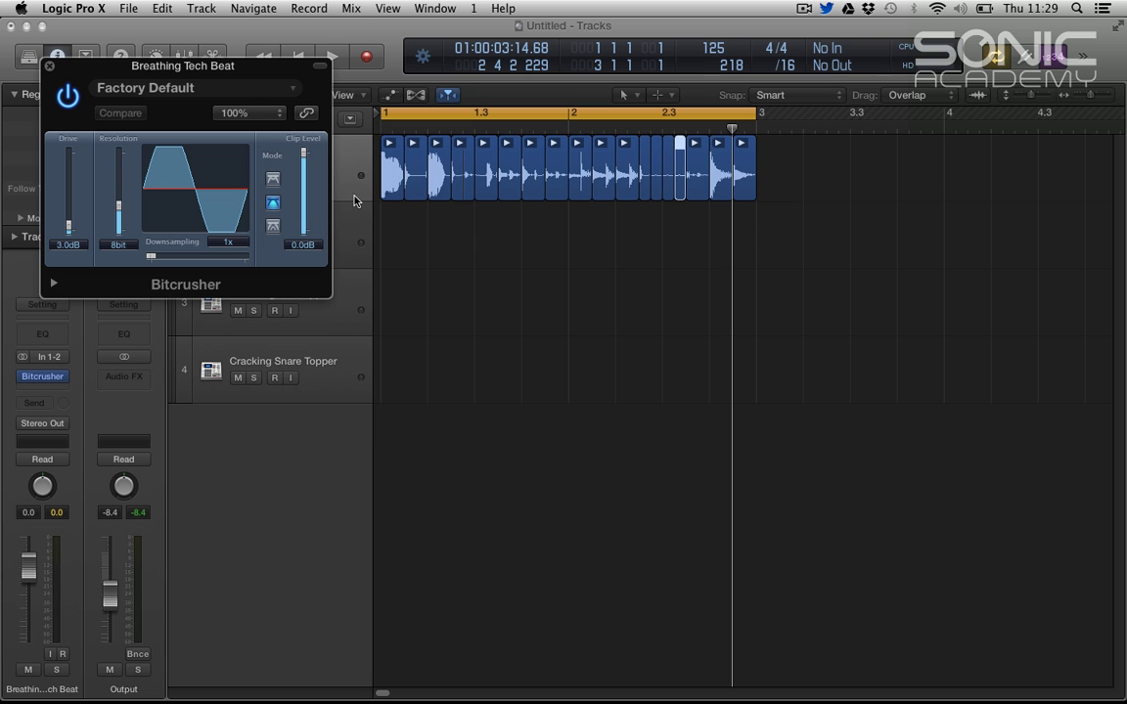
{"action": "left_click_drag", "start_coordinate": [211, 66], "coordinate": [257, 338]}
- Show the 1 Bitcrusher > Downsampling automation lane on the track and deselect the regions
{"action": "left_click", "coordinate": [253, 167]}
{"action": "left_click", "coordinate": [313, 187]}
{"action": "mouse_move", "coordinate": [347, 253]}
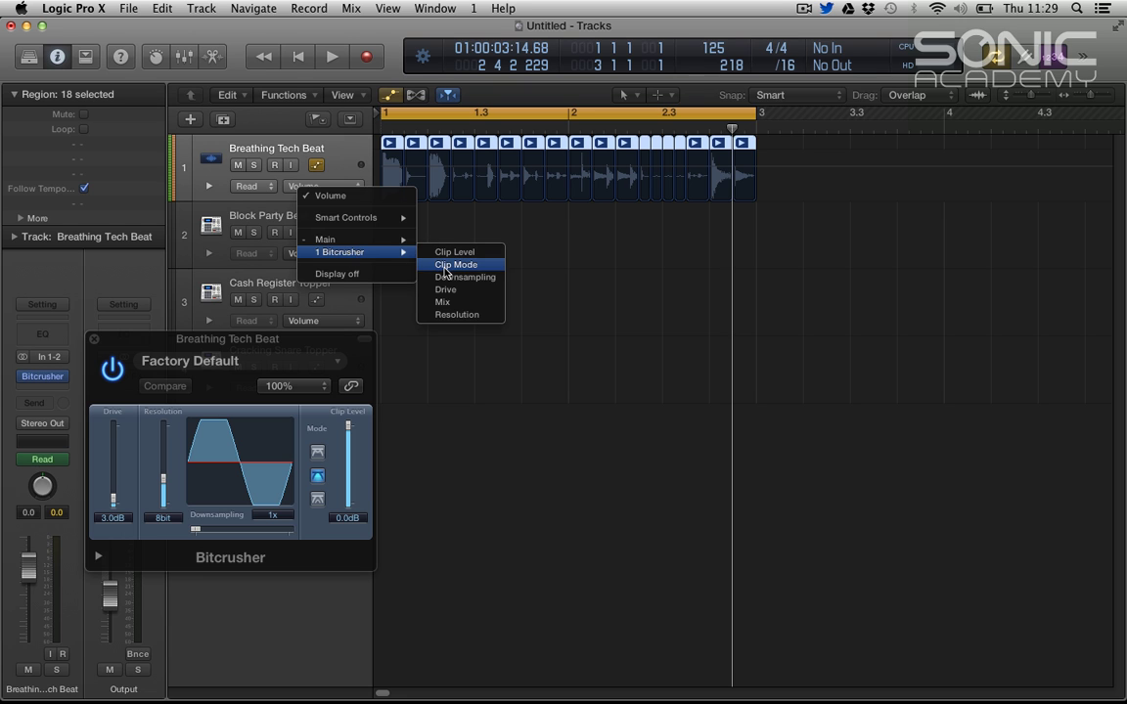
{"action": "left_click", "coordinate": [457, 277]}
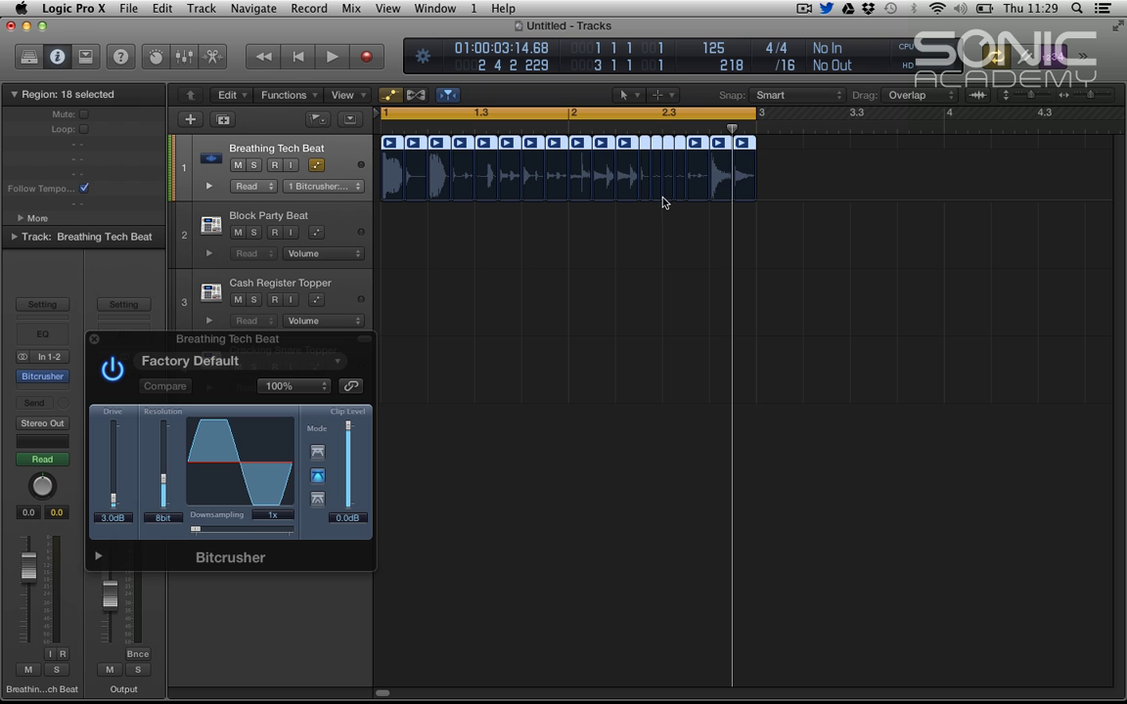
{"action": "left_click", "coordinate": [662, 205]}
{"action": "left_click", "coordinate": [664, 204]}
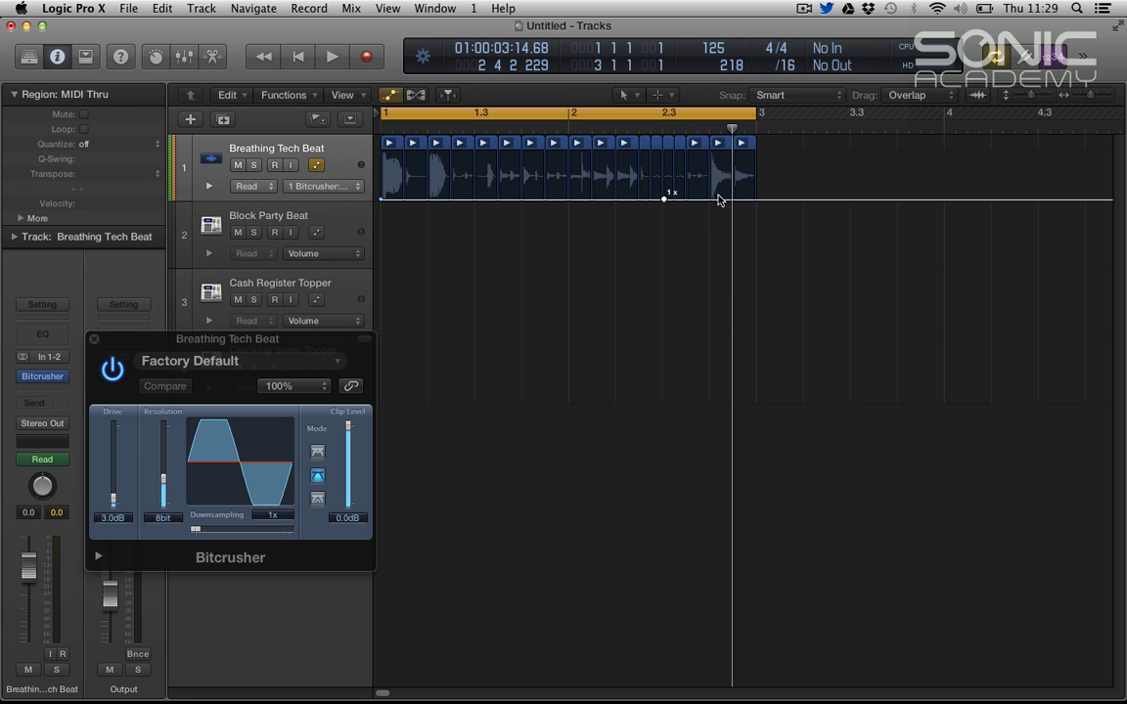
- Add a Downsampling automation point raised to 30x and audition it
{"action": "left_click", "coordinate": [712, 201]}
{"action": "left_click_drag", "start_coordinate": [712, 201], "coordinate": [713, 163]}
{"action": "key", "text": "space"}
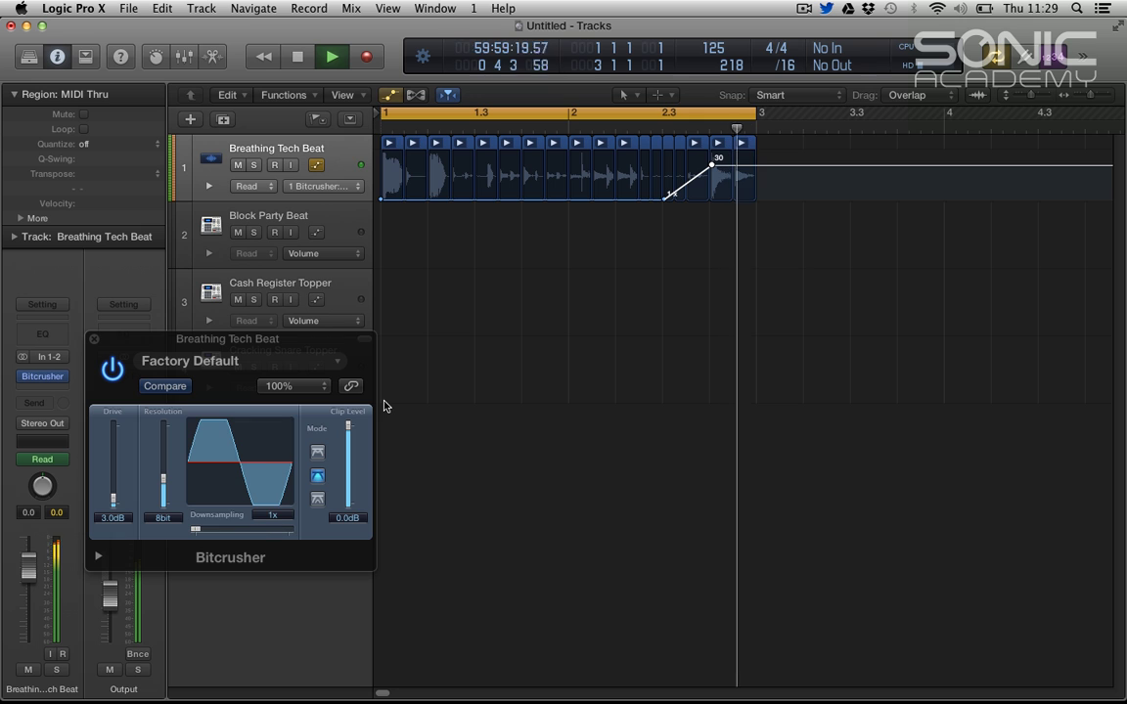
{"action": "key", "text": "space"}
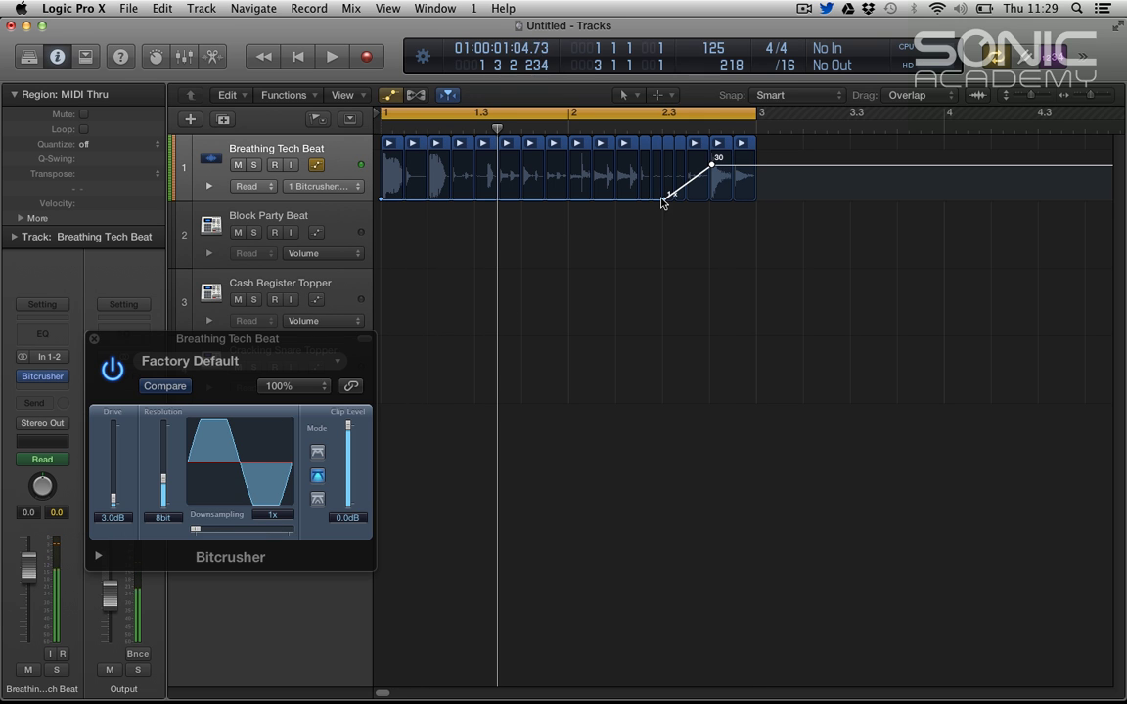
- Reshape the Downsampling automation to peak at 19x after bar 2 and return to 1x, then audition
{"action": "left_click_drag", "start_coordinate": [665, 199], "coordinate": [647, 198]}
{"action": "left_click_drag", "start_coordinate": [711, 167], "coordinate": [707, 220]}
{"action": "left_click", "coordinate": [552, 198]}
{"action": "left_click", "coordinate": [595, 198]}
{"action": "left_click_drag", "start_coordinate": [596, 198], "coordinate": [598, 178]}
{"action": "key", "text": "space"}
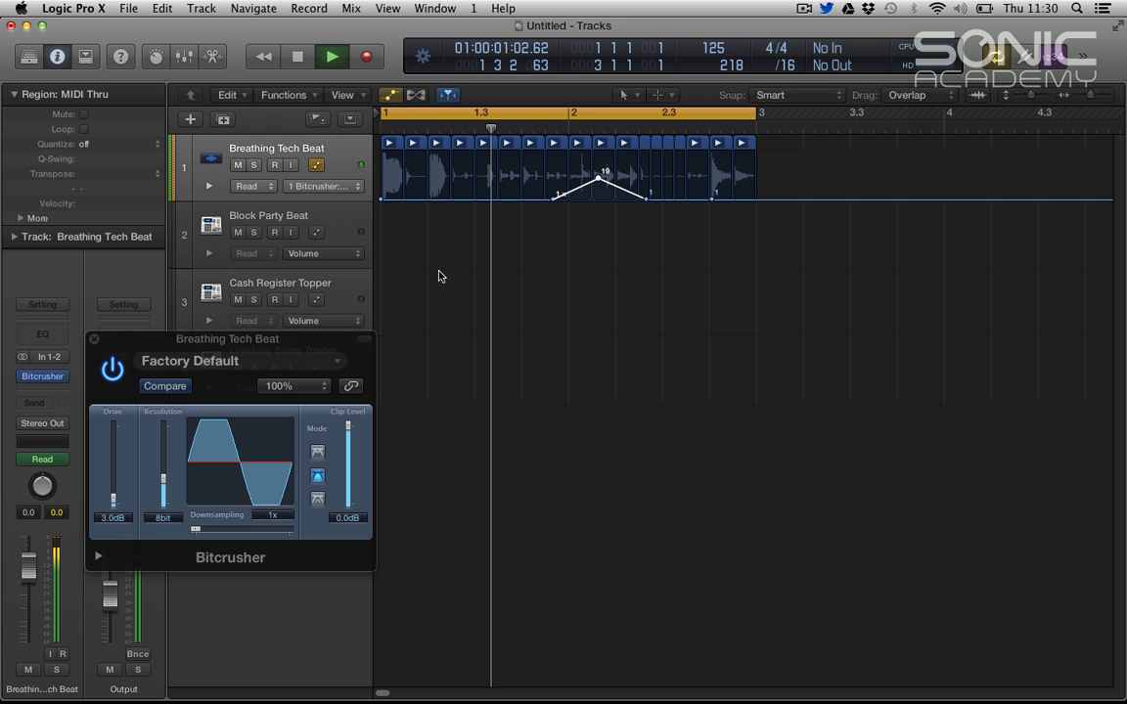
{"action": "key", "text": "space"}
{"action": "left_click_drag", "start_coordinate": [162, 338], "coordinate": [343, 287]}
{"action": "key", "text": "space"}
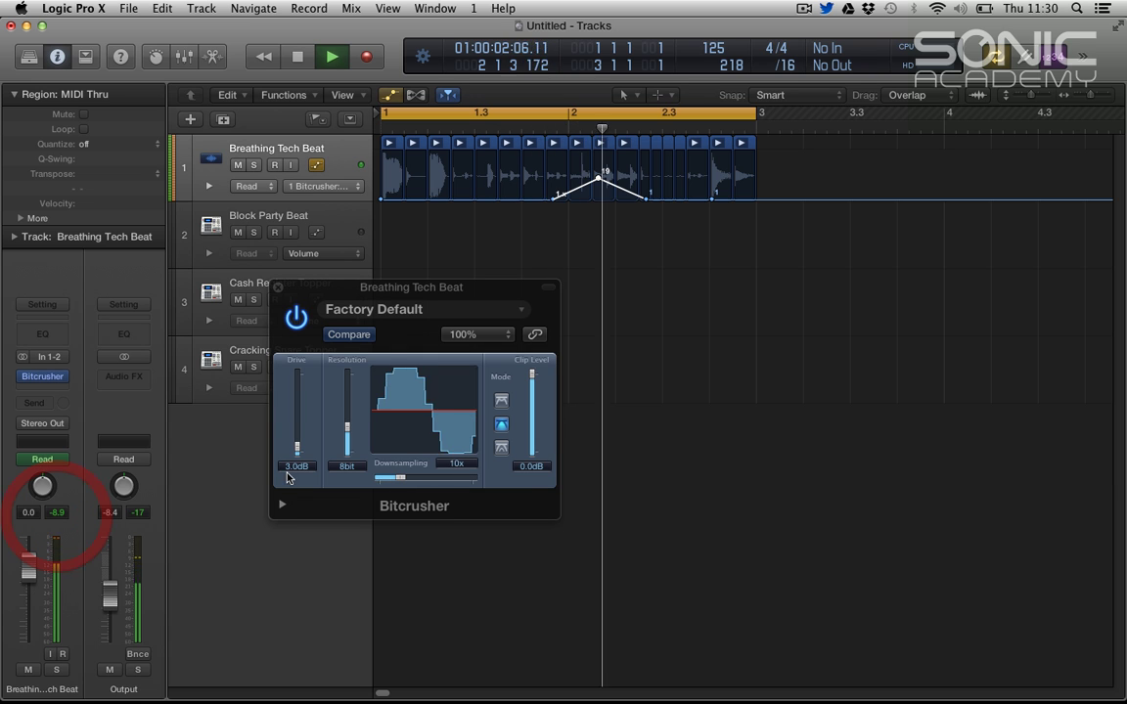
{"action": "key", "text": "space"}
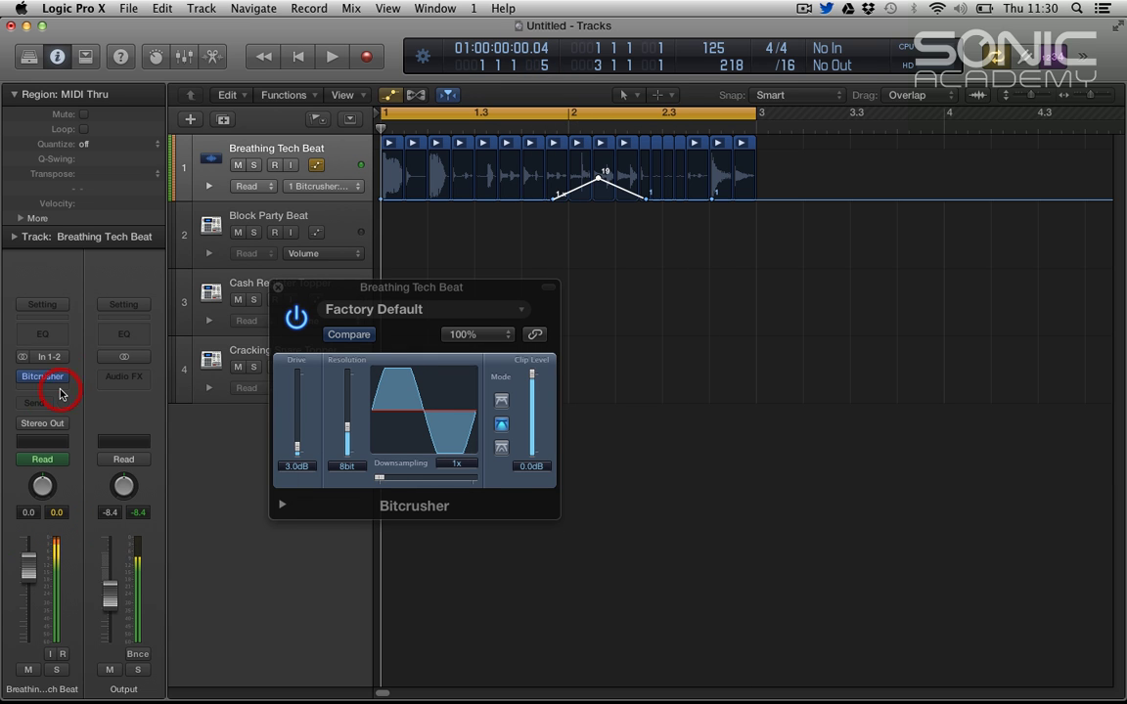